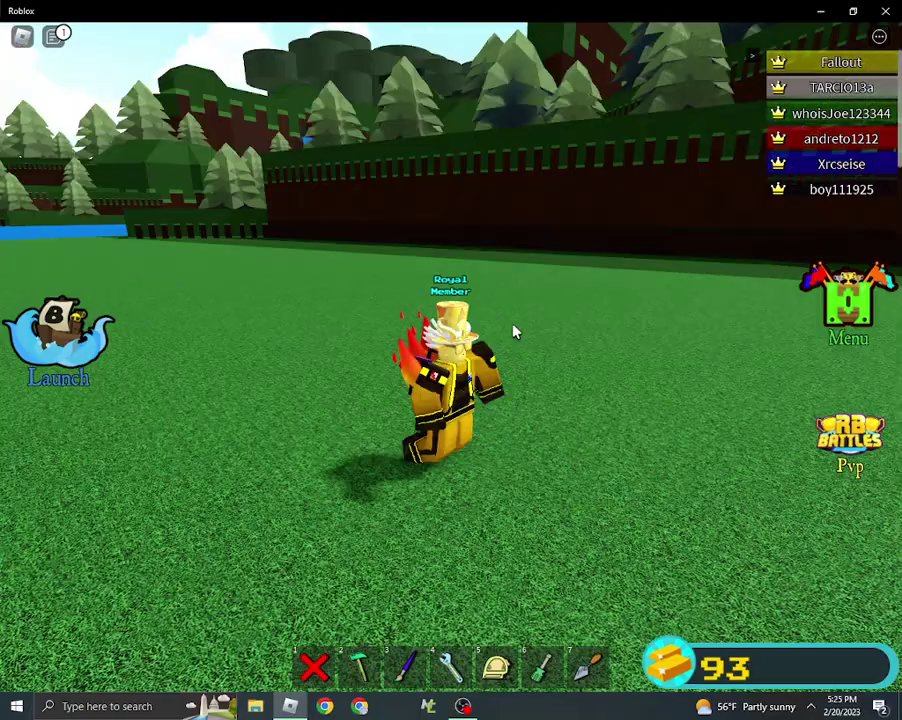
Equip the build tool and open the block inventory on the grassy build area.
{"action": "key", "text": "2"}
{"action": "key", "text": "2"}
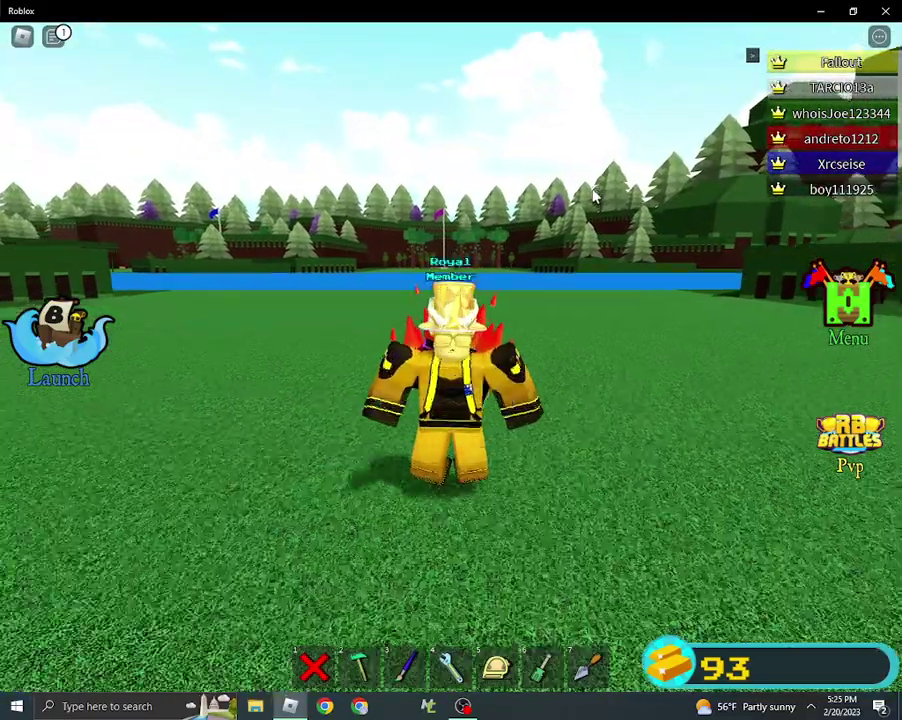
{"action": "key", "text": "1"}
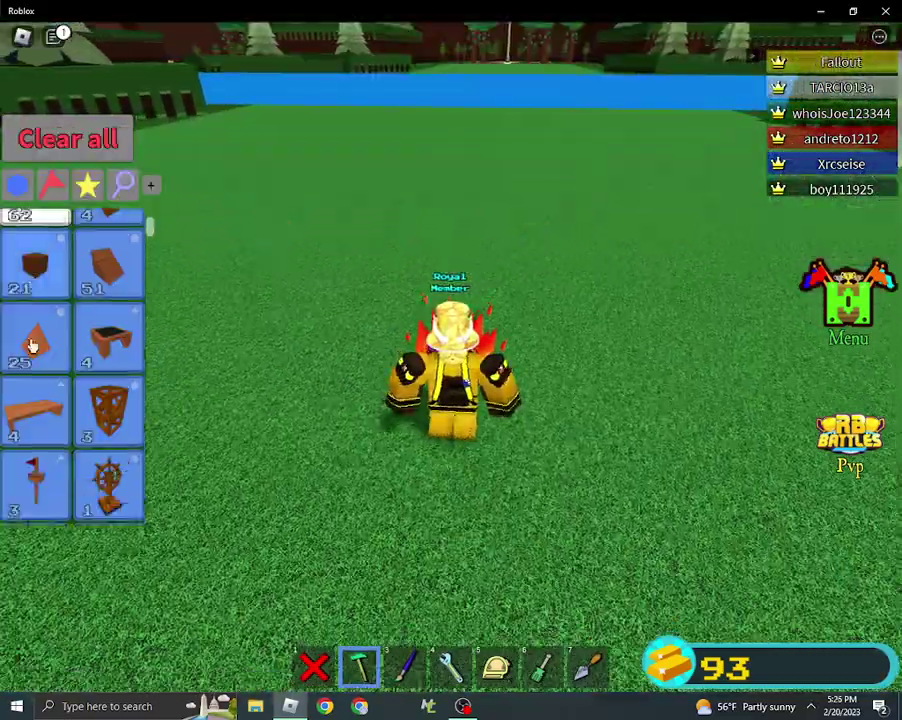
{"action": "scroll", "coordinate": [32, 345], "scroll_direction": "down", "scroll_amount": 5}
{"action": "scroll", "coordinate": [32, 345], "scroll_direction": "down", "scroll_amount": 5}
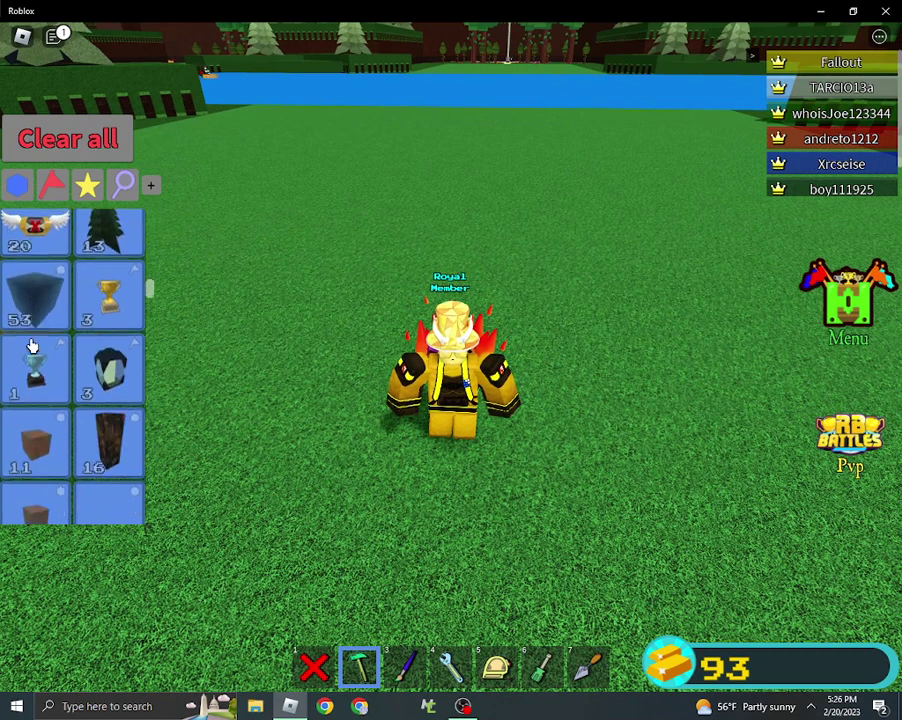
{"action": "scroll", "coordinate": [32, 345], "scroll_direction": "down", "scroll_amount": 3}
{"action": "scroll", "coordinate": [40, 345], "scroll_direction": "down", "scroll_amount": 5}
{"action": "scroll", "coordinate": [80, 360], "scroll_direction": "down", "scroll_amount": 5}
{"action": "scroll", "coordinate": [82, 360], "scroll_direction": "down", "scroll_amount": 3}
{"action": "scroll", "coordinate": [82, 360], "scroll_direction": "down", "scroll_amount": 5}
{"action": "scroll", "coordinate": [82, 360], "scroll_direction": "down", "scroll_amount": 5}
{"action": "scroll", "coordinate": [82, 365], "scroll_direction": "down", "scroll_amount": 5}
{"action": "scroll", "coordinate": [84, 372], "scroll_direction": "down", "scroll_amount": 3}
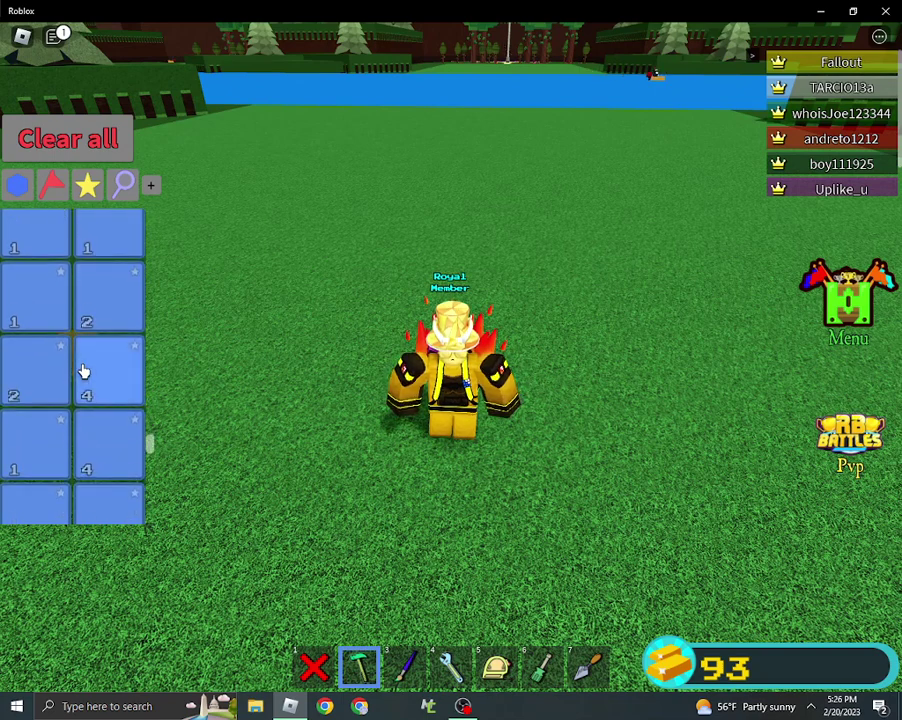
{"action": "scroll", "coordinate": [118, 380], "scroll_direction": "down", "scroll_amount": 5}
{"action": "scroll", "coordinate": [100, 380], "scroll_direction": "down", "scroll_amount": 5}
{"action": "scroll", "coordinate": [60, 400], "scroll_direction": "up", "scroll_amount": 10}
{"action": "scroll", "coordinate": [55, 408], "scroll_direction": "down", "scroll_amount": 5}
{"action": "scroll", "coordinate": [55, 408], "scroll_direction": "down", "scroll_amount": 5}
{"action": "scroll", "coordinate": [55, 408], "scroll_direction": "down", "scroll_amount": 5}
{"action": "scroll", "coordinate": [58, 412], "scroll_direction": "down", "scroll_amount": 5}
{"action": "scroll", "coordinate": [58, 412], "scroll_direction": "up", "scroll_amount": 3}
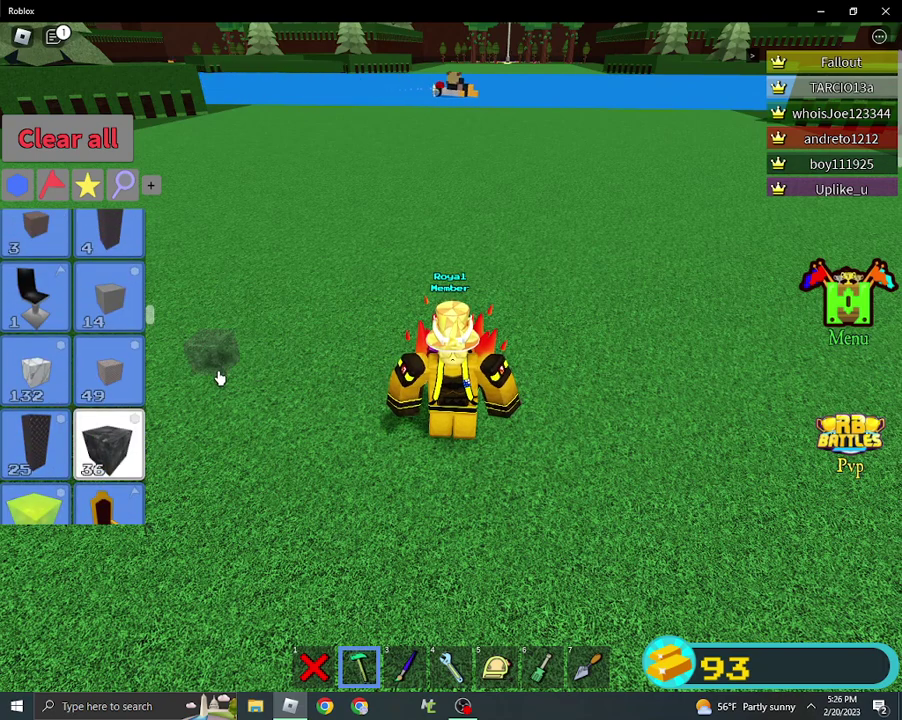
Stack three grey metal blocks from the 49-block stock beside the avatar.
{"action": "left_click", "coordinate": [110, 372]}
{"action": "scroll", "coordinate": [350, 350], "scroll_direction": "up", "scroll_amount": 3}
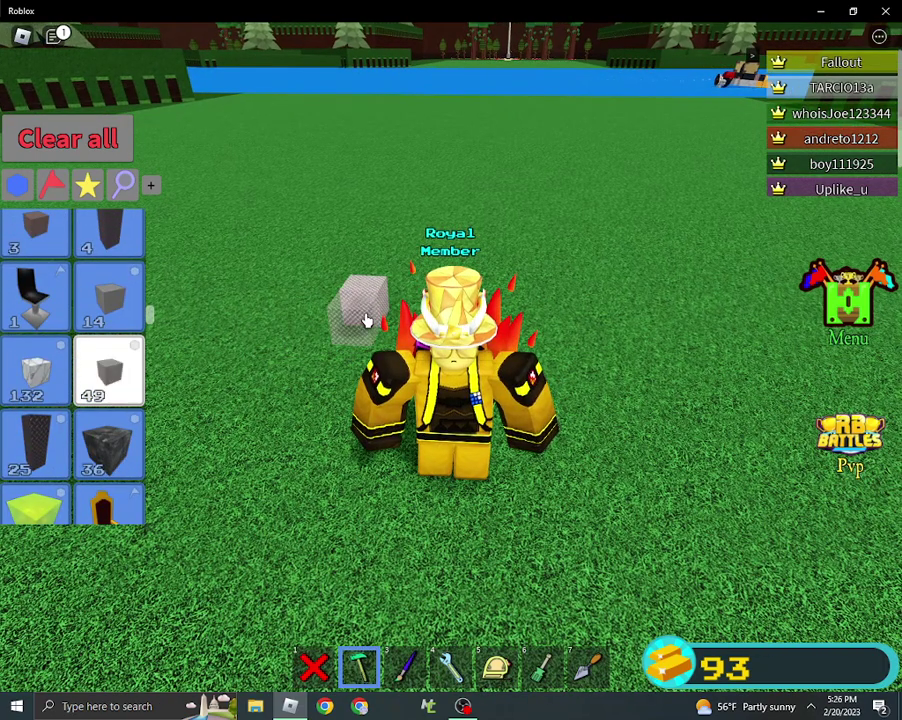
{"action": "left_click", "coordinate": [365, 320]}
{"action": "left_click", "coordinate": [362, 295]}
{"action": "left_click", "coordinate": [352, 270]}
{"action": "key", "text": "1"}
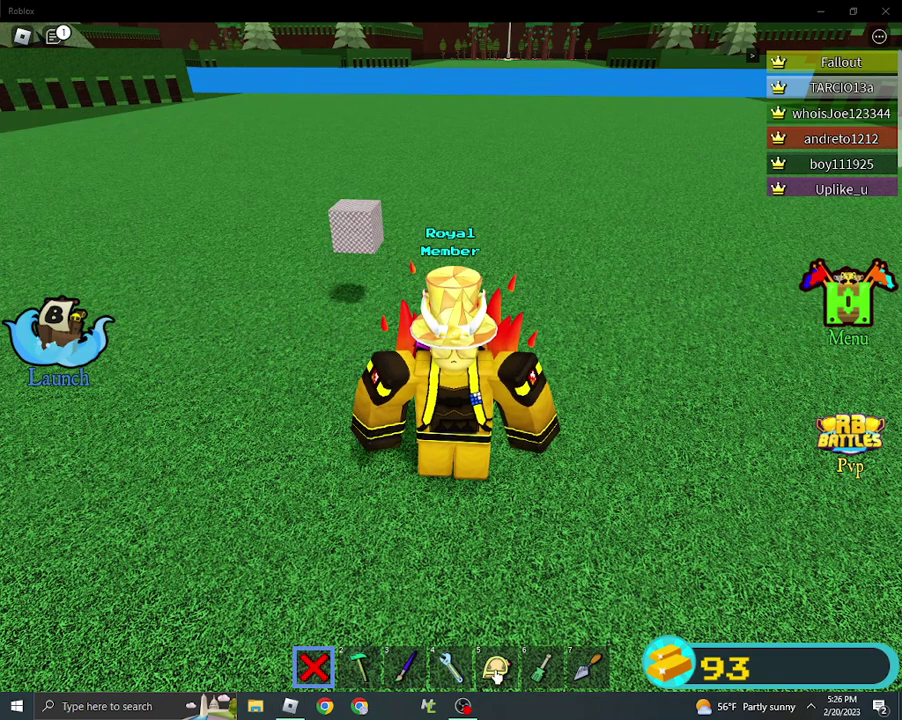
Stretch the grey block with the scale tool into a long flat bar.
{"action": "key", "text": "5"}
{"action": "left_click", "coordinate": [355, 230]}
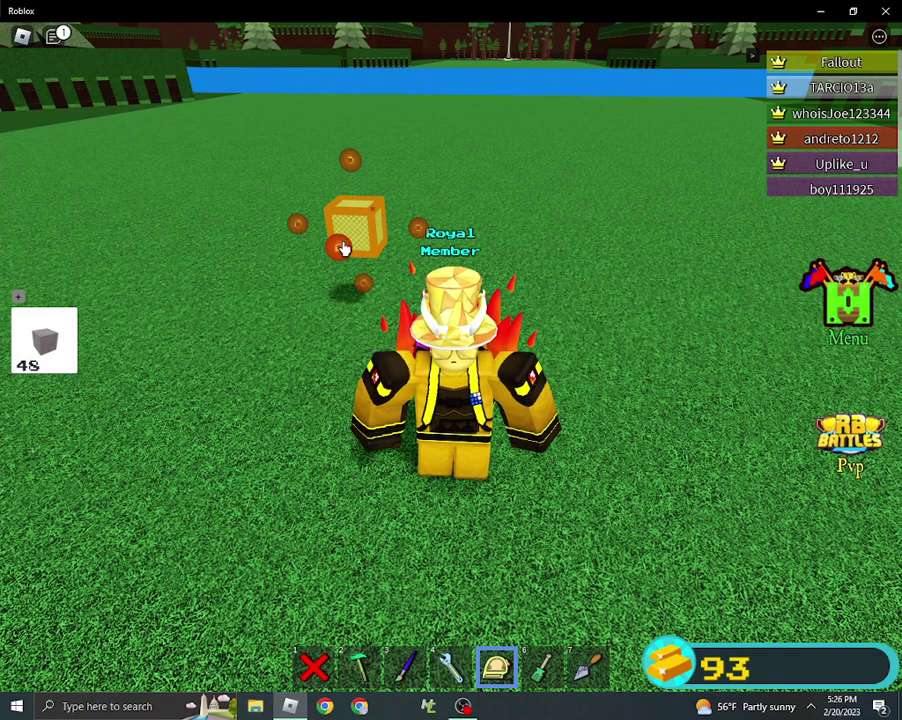
{"action": "left_click_drag", "start_coordinate": [343, 247], "coordinate": [490, 215]}
{"action": "left_click", "coordinate": [490, 130]}
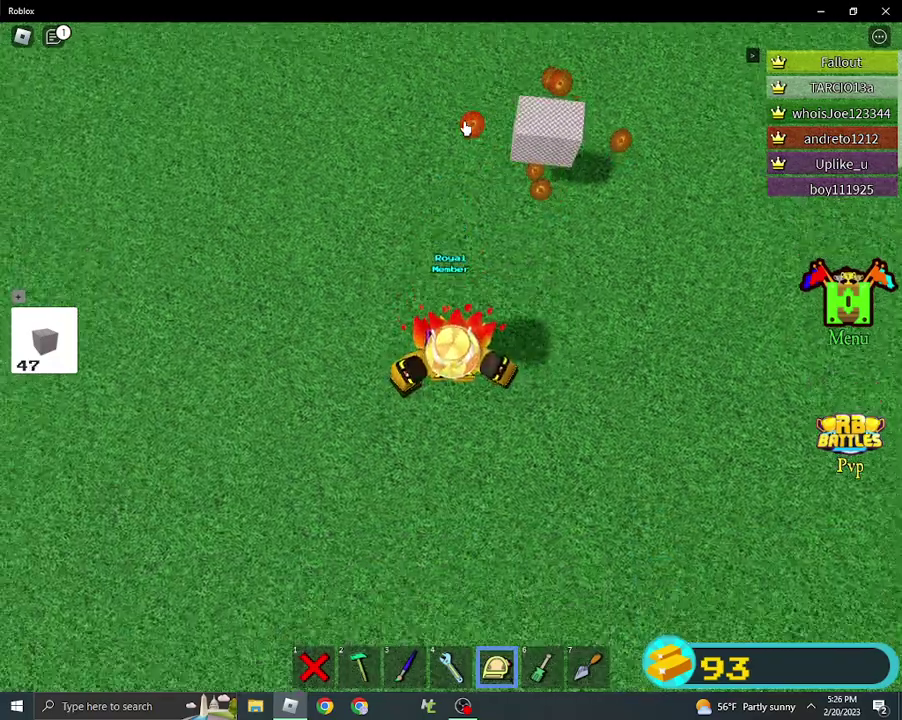
{"action": "left_click", "coordinate": [466, 127]}
{"action": "left_click", "coordinate": [400, 133]}
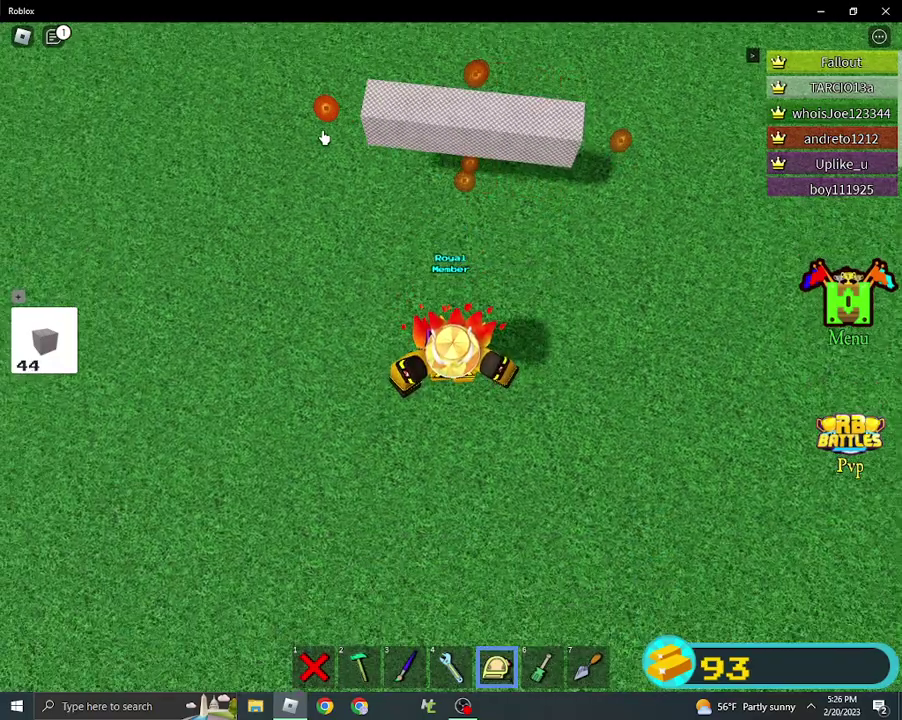
{"action": "scroll", "coordinate": [450, 300], "scroll_direction": "up", "scroll_amount": 5}
{"action": "key", "text": "2"}
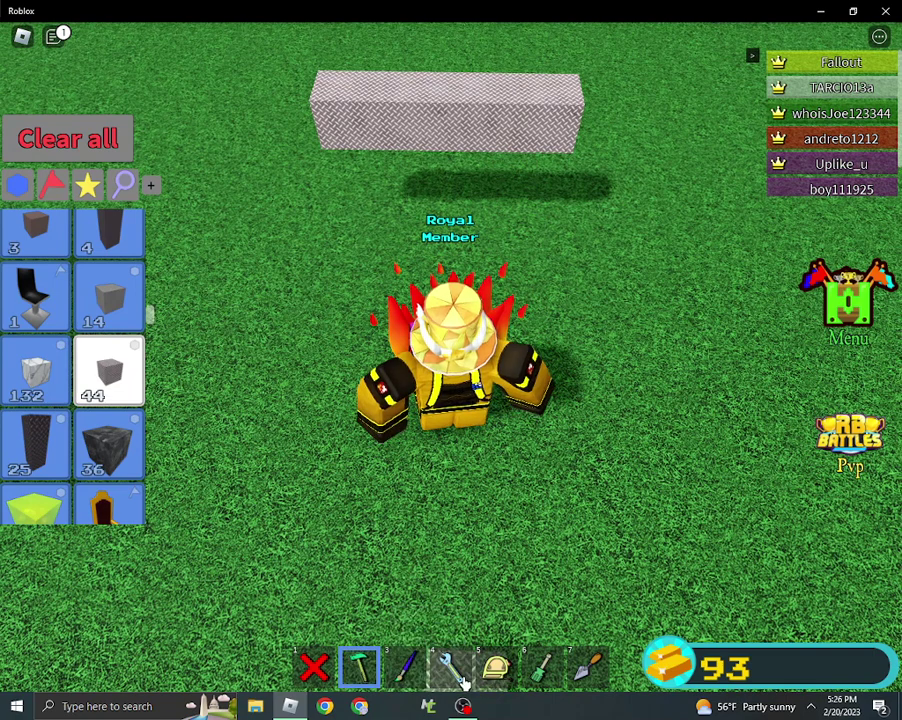
{"action": "left_click", "coordinate": [497, 665]}
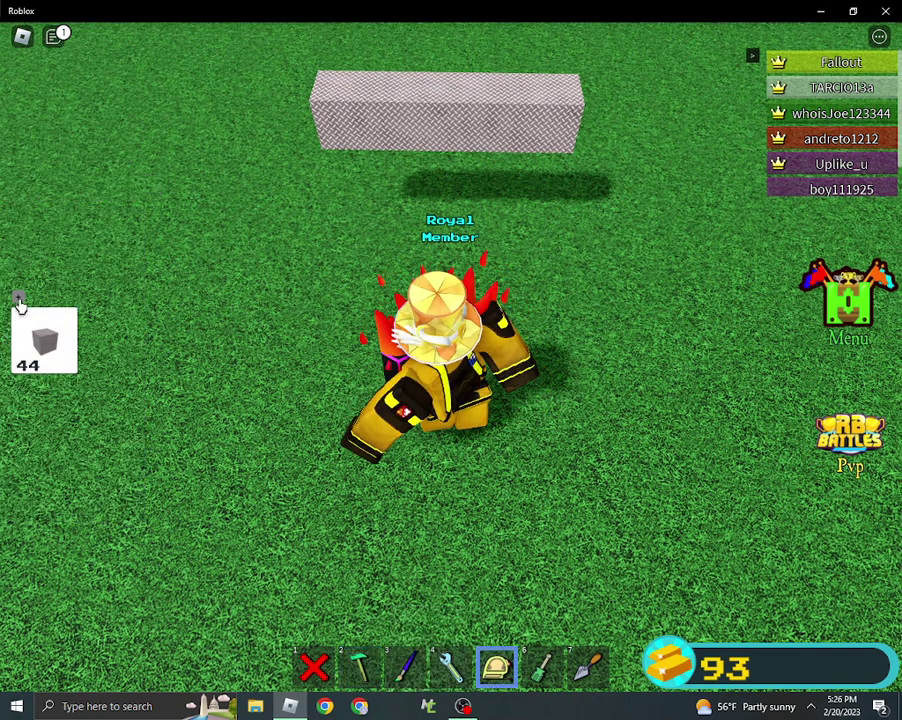
Attach tires at the ends of the metal bar and choose the black seat part.
{"action": "key", "text": "2"}
{"action": "scroll", "coordinate": [80, 300], "scroll_direction": "down", "scroll_amount": 5}
{"action": "scroll", "coordinate": [60, 330], "scroll_direction": "down", "scroll_amount": 5}
{"action": "scroll", "coordinate": [40, 360], "scroll_direction": "down", "scroll_amount": 5}
{"action": "scroll", "coordinate": [20, 400], "scroll_direction": "down", "scroll_amount": 5}
{"action": "scroll", "coordinate": [20, 400], "scroll_direction": "down", "scroll_amount": 5}
{"action": "scroll", "coordinate": [20, 400], "scroll_direction": "down", "scroll_amount": 3}
{"action": "left_click", "coordinate": [110, 350]}
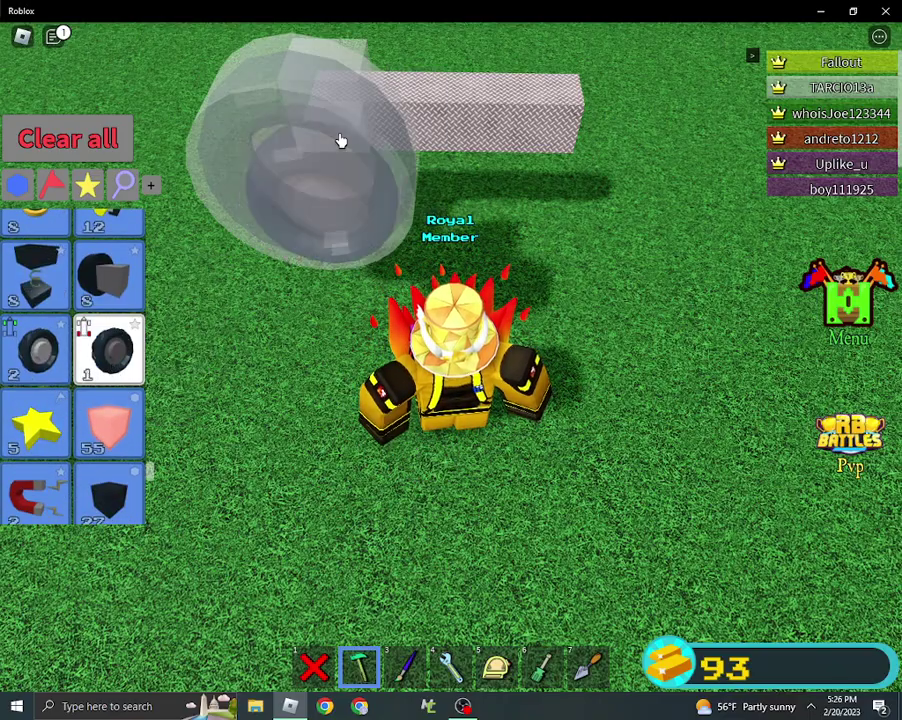
{"action": "left_click", "coordinate": [342, 141]}
{"action": "left_click_drag", "start_coordinate": [475, 211], "coordinate": [545, 225]}
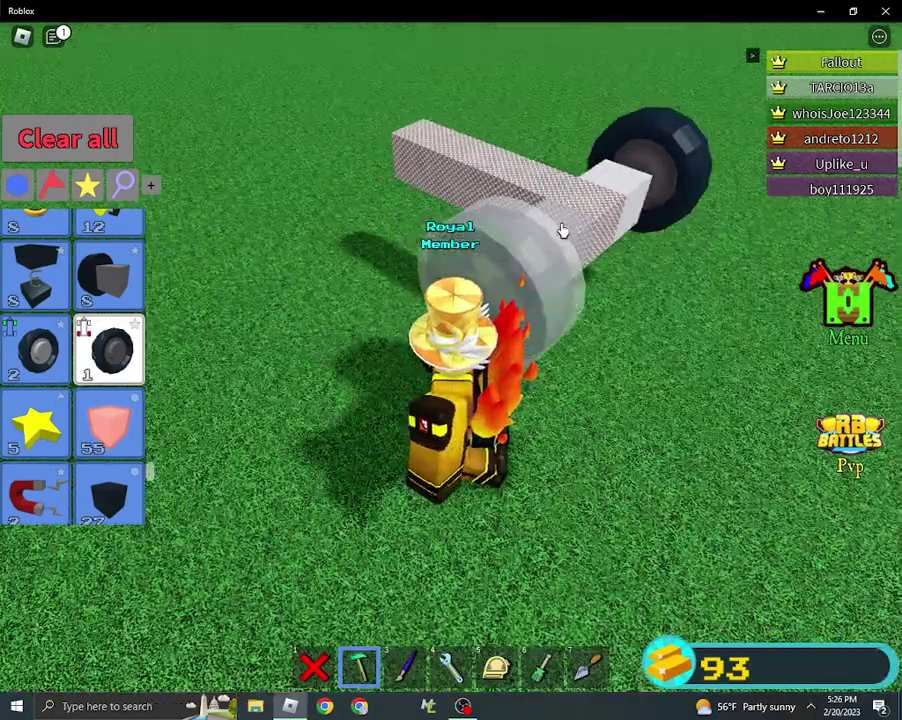
{"action": "left_click", "coordinate": [563, 231]}
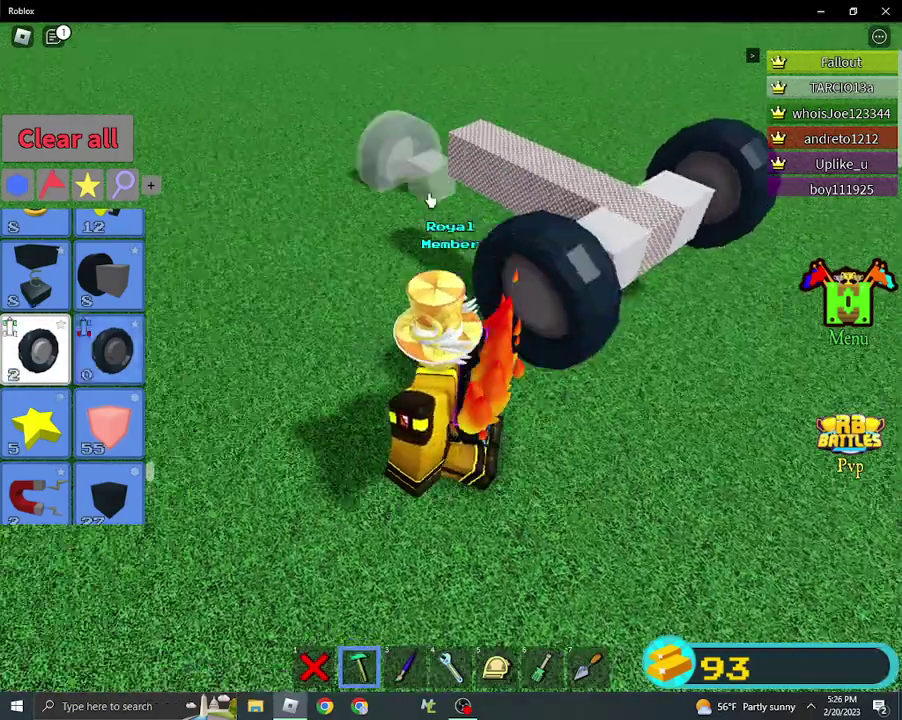
{"action": "right_click", "coordinate": [430, 195]}
{"action": "left_click", "coordinate": [505, 193]}
{"action": "mouse_move", "coordinate": [505, 200]}
{"action": "left_mouse_down"}
{"action": "mouse_move", "coordinate": [686, 224]}
{"action": "mouse_move", "coordinate": [300, 230]}
{"action": "left_mouse_up"}
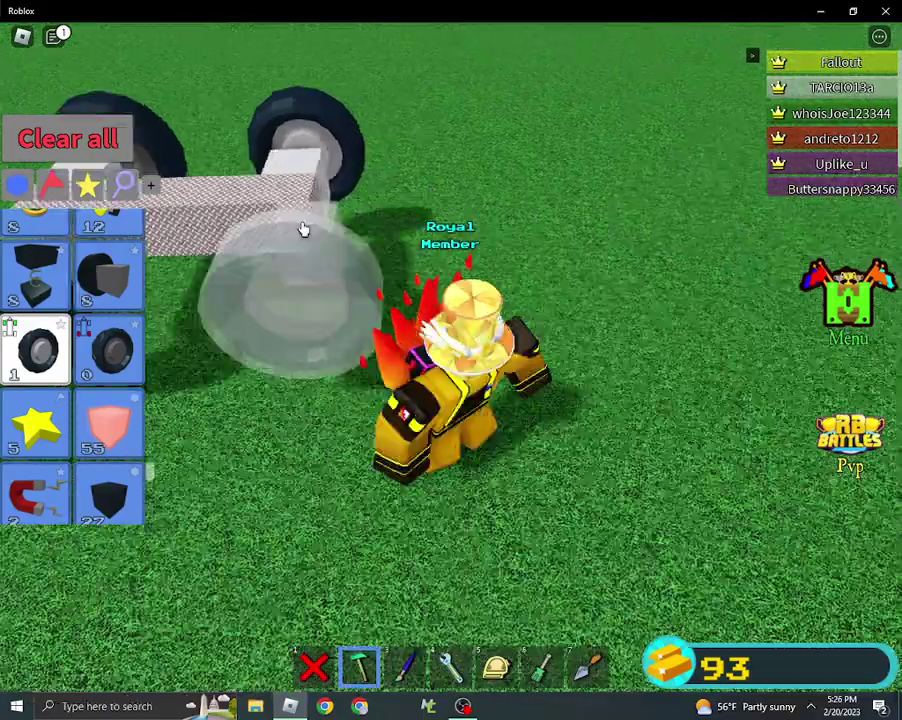
{"action": "scroll", "coordinate": [40, 350], "scroll_direction": "up", "scroll_amount": 3}
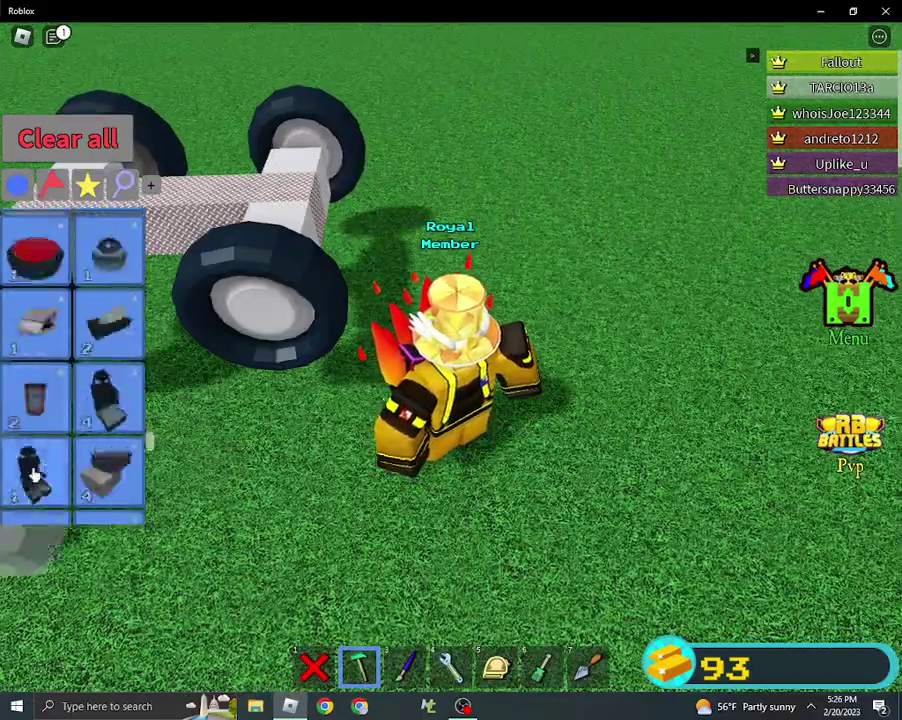
{"action": "left_click", "coordinate": [37, 445]}
{"action": "mouse_move", "coordinate": [230, 250]}
{"action": "left_mouse_down"}
{"action": "mouse_move", "coordinate": [295, 193]}
{"action": "mouse_move", "coordinate": [243, 243]}
{"action": "left_mouse_up"}
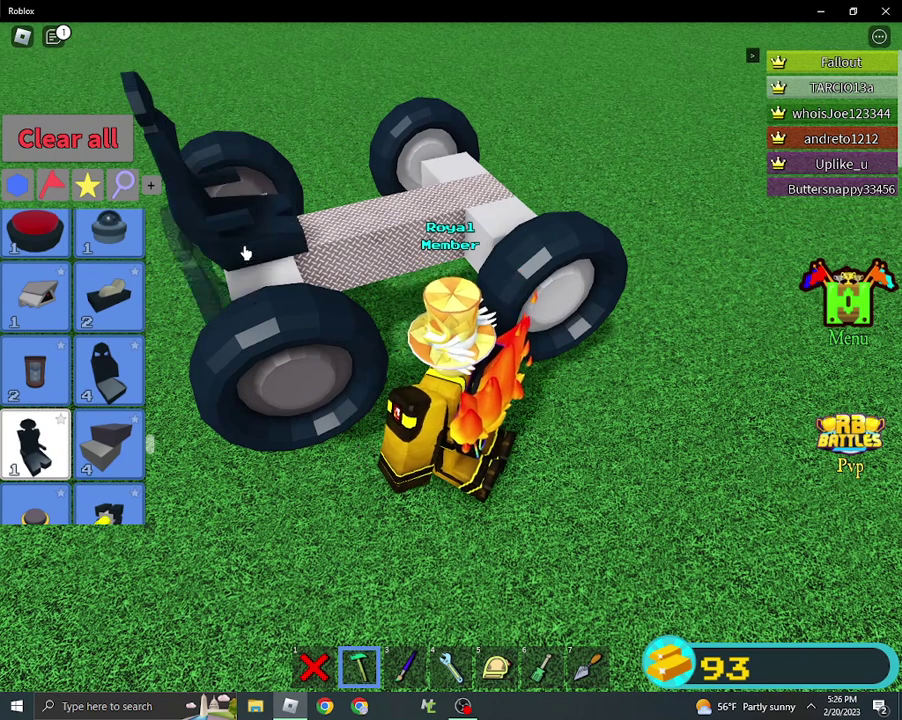
{"action": "scroll", "coordinate": [20, 412], "scroll_direction": "down", "scroll_amount": 4}
{"action": "scroll", "coordinate": [20, 412], "scroll_direction": "down", "scroll_amount": 4}
{"action": "scroll", "coordinate": [20, 412], "scroll_direction": "down", "scroll_amount": 4}
{"action": "scroll", "coordinate": [20, 412], "scroll_direction": "down", "scroll_amount": 4}
{"action": "scroll", "coordinate": [20, 412], "scroll_direction": "down", "scroll_amount": 4}
{"action": "scroll", "coordinate": [20, 412], "scroll_direction": "down", "scroll_amount": 4}
{"action": "scroll", "coordinate": [30, 440], "scroll_direction": "down", "scroll_amount": 4}
{"action": "scroll", "coordinate": [50, 460], "scroll_direction": "down", "scroll_amount": 4}
{"action": "scroll", "coordinate": [55, 463], "scroll_direction": "down", "scroll_amount": 3}
{"action": "scroll", "coordinate": [55, 463], "scroll_direction": "down", "scroll_amount": 3}
{"action": "scroll", "coordinate": [55, 463], "scroll_direction": "down", "scroll_amount": 2}
{"action": "scroll", "coordinate": [52, 465], "scroll_direction": "up", "scroll_amount": 4}
{"action": "scroll", "coordinate": [52, 465], "scroll_direction": "down", "scroll_amount": 4}
{"action": "scroll", "coordinate": [52, 465], "scroll_direction": "down", "scroll_amount": 4}
{"action": "scroll", "coordinate": [52, 465], "scroll_direction": "down", "scroll_amount": 4}
{"action": "scroll", "coordinate": [52, 465], "scroll_direction": "down", "scroll_amount": 4}
{"action": "scroll", "coordinate": [52, 465], "scroll_direction": "down", "scroll_amount": 2}
Place the red magnet onto the car's slab.
{"action": "left_click", "coordinate": [38, 365]}
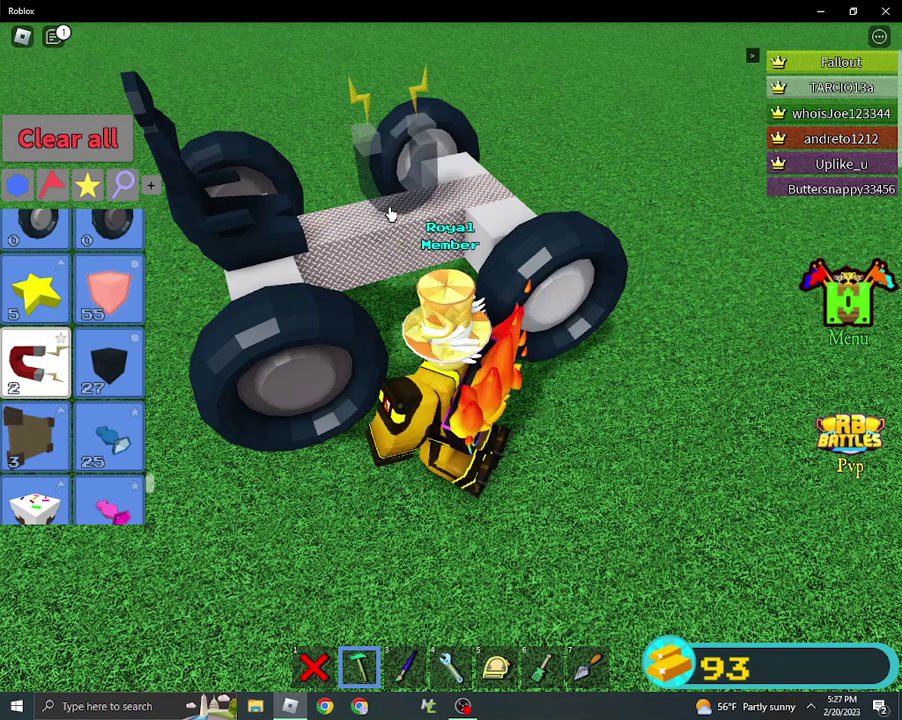
{"action": "left_click", "coordinate": [390, 213]}
{"action": "key", "text": "1"}
Select the seat and upright engine with the configure tool, then clear the selection.
{"action": "left_click", "coordinate": [452, 668]}
{"action": "left_click", "coordinate": [385, 190]}
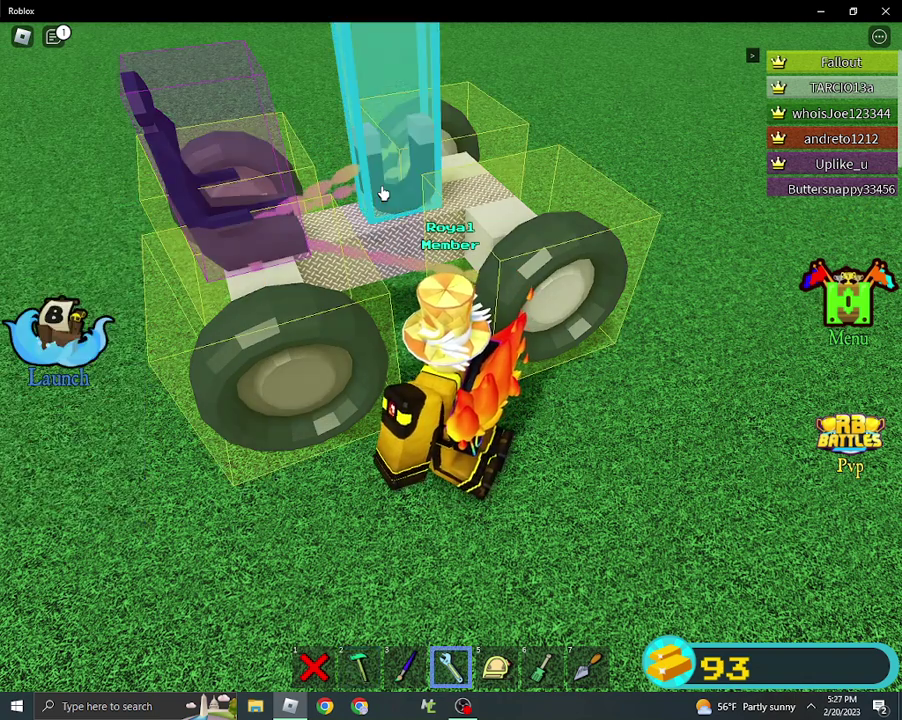
{"action": "left_click", "coordinate": [190, 165]}
{"action": "left_click", "coordinate": [481, 557]}
{"action": "left_click", "coordinate": [455, 670]}
{"action": "scroll", "coordinate": [420, 188], "scroll_direction": "down", "scroll_amount": 3}
{"action": "key", "text": "2"}
{"action": "scroll", "coordinate": [60, 350], "scroll_direction": "down", "scroll_amount": 3}
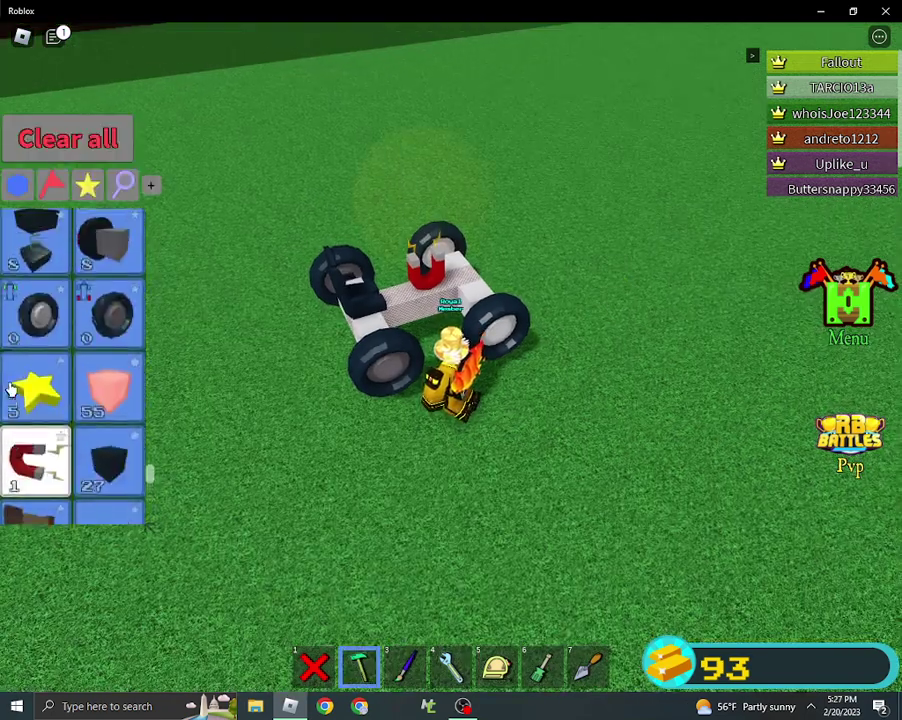
{"action": "scroll", "coordinate": [14, 388], "scroll_direction": "down", "scroll_amount": 3}
{"action": "scroll", "coordinate": [14, 390], "scroll_direction": "down", "scroll_amount": 3}
{"action": "scroll", "coordinate": [20, 395], "scroll_direction": "down", "scroll_amount": 2}
{"action": "scroll", "coordinate": [28, 402], "scroll_direction": "down", "scroll_amount": 2}
{"action": "scroll", "coordinate": [28, 400], "scroll_direction": "down", "scroll_amount": 3}
{"action": "scroll", "coordinate": [60, 410], "scroll_direction": "down", "scroll_amount": 3}
{"action": "scroll", "coordinate": [80, 415], "scroll_direction": "down", "scroll_amount": 3}
{"action": "scroll", "coordinate": [92, 422], "scroll_direction": "down", "scroll_amount": 3}
{"action": "scroll", "coordinate": [92, 422], "scroll_direction": "down", "scroll_amount": 3}
{"action": "scroll", "coordinate": [92, 400], "scroll_direction": "down", "scroll_amount": 3}
{"action": "scroll", "coordinate": [90, 370], "scroll_direction": "down", "scroll_amount": 3}
{"action": "scroll", "coordinate": [90, 345], "scroll_direction": "down", "scroll_amount": 3}
{"action": "scroll", "coordinate": [90, 345], "scroll_direction": "down", "scroll_amount": 3}
{"action": "scroll", "coordinate": [95, 380], "scroll_direction": "down", "scroll_amount": 3}
{"action": "scroll", "coordinate": [100, 400], "scroll_direction": "down", "scroll_amount": 3}
{"action": "scroll", "coordinate": [108, 430], "scroll_direction": "down", "scroll_amount": 3}
{"action": "scroll", "coordinate": [108, 432], "scroll_direction": "down", "scroll_amount": 1}
Place a grey block ahead of the car and flatten it to half height.
{"action": "left_click", "coordinate": [108, 445]}
{"action": "left_click", "coordinate": [335, 220]}
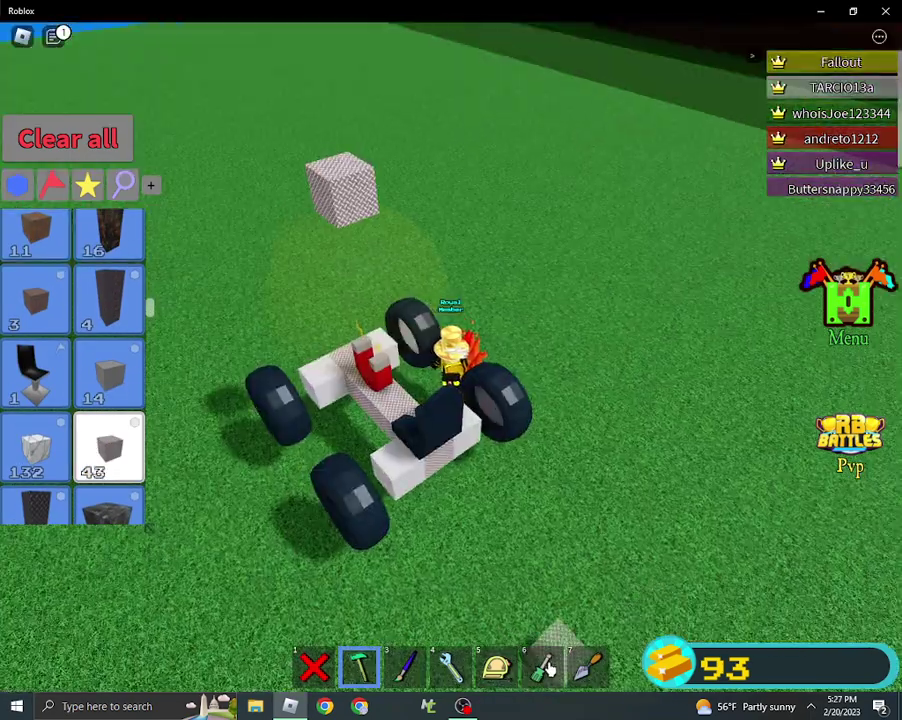
{"action": "left_click", "coordinate": [499, 664]}
{"action": "left_click", "coordinate": [499, 664]}
{"action": "left_click", "coordinate": [342, 191]}
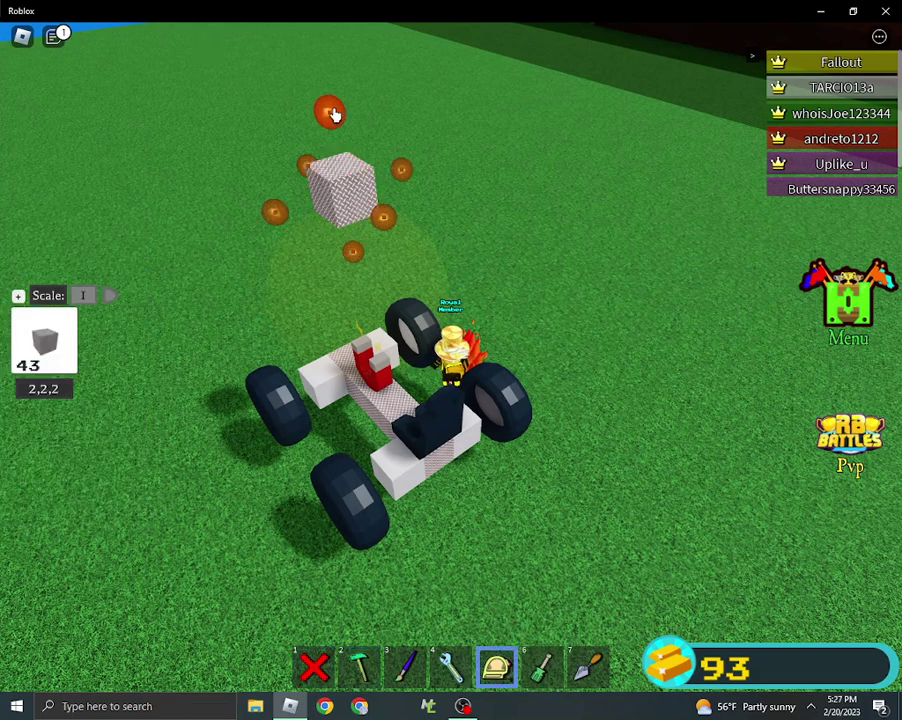
{"action": "left_click_drag", "start_coordinate": [328, 111], "coordinate": [340, 160]}
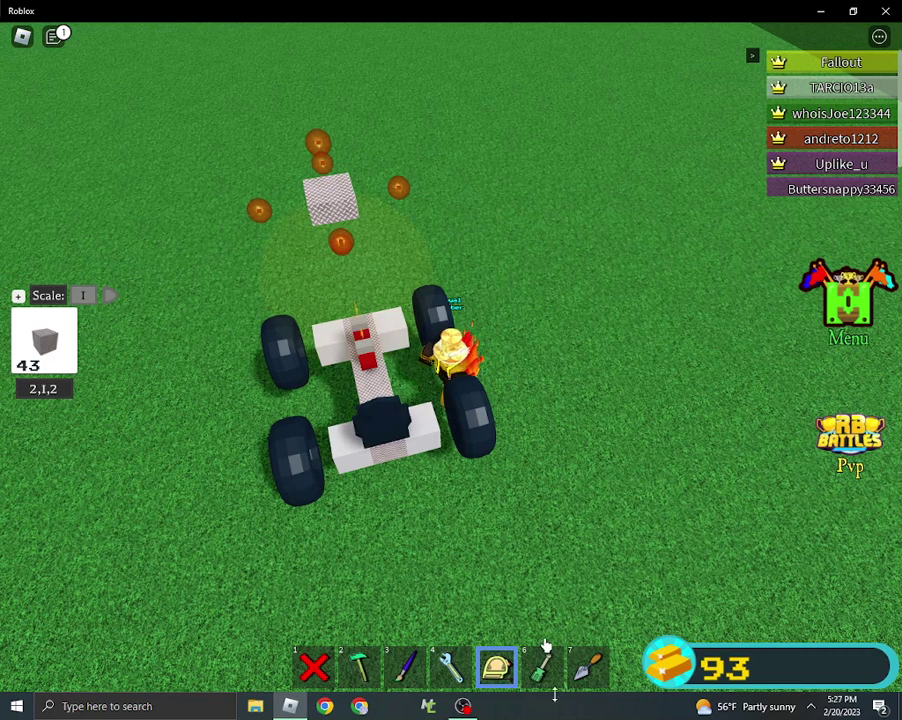
{"action": "key", "text": "1"}
{"action": "key", "text": "1"}
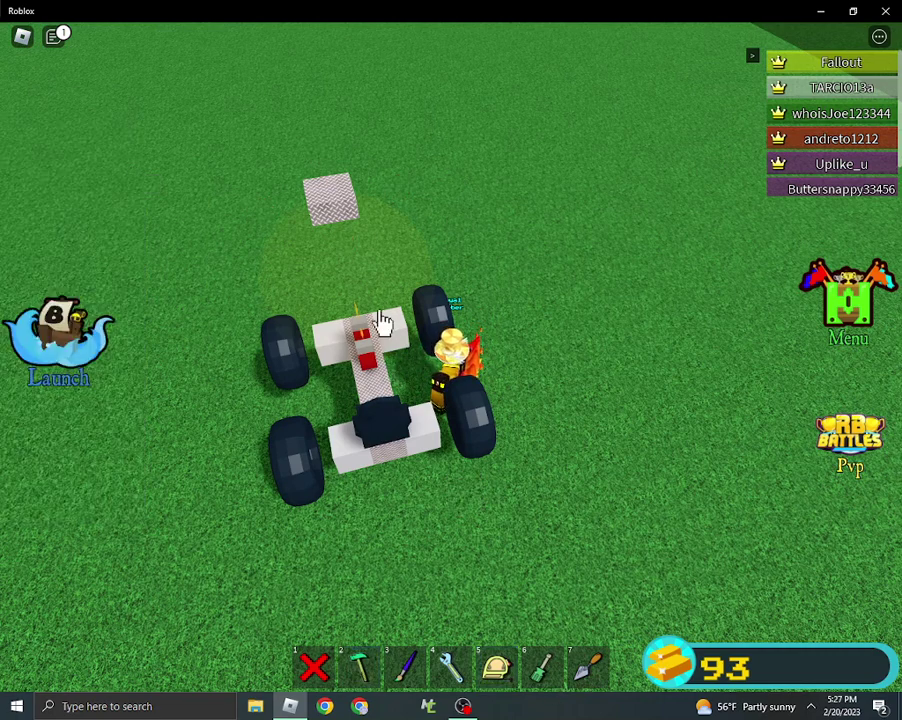
Clone the flat hatched tile toward the left and deselect the copy.
{"action": "key", "text": "7"}
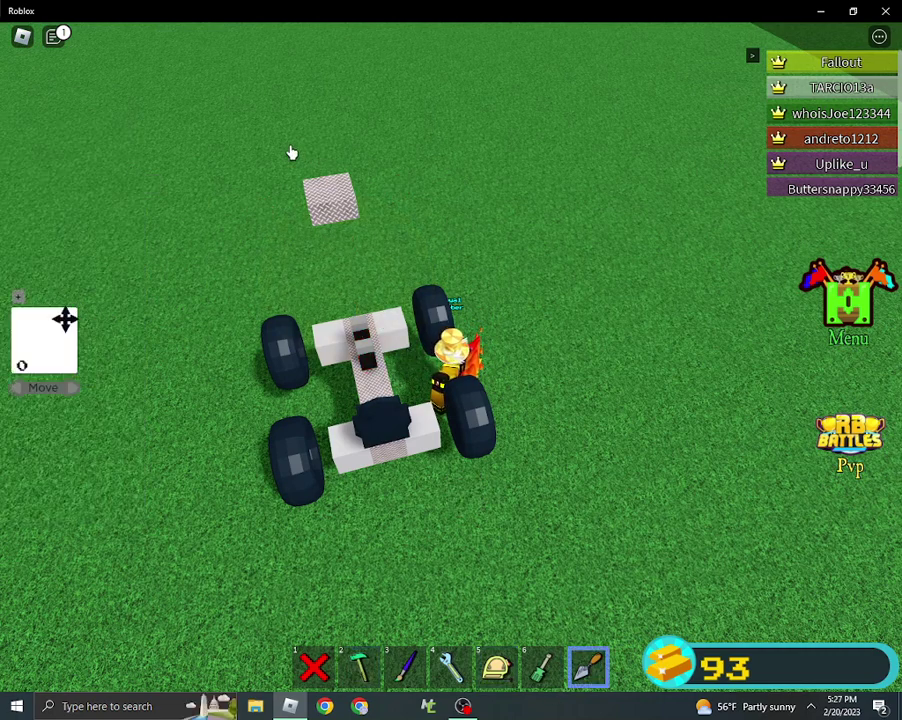
{"action": "left_click", "coordinate": [78, 390]}
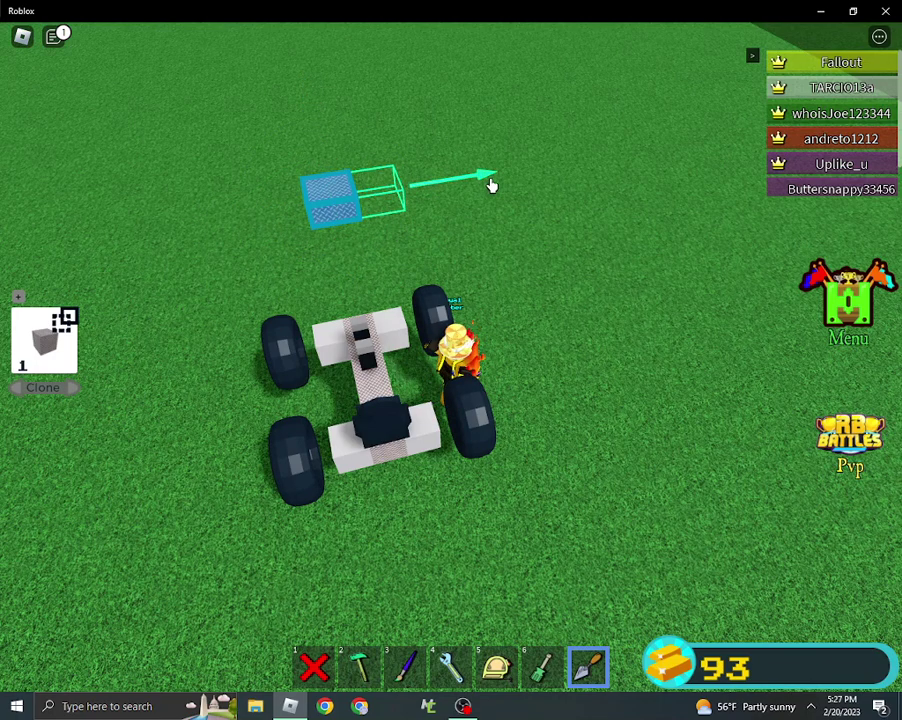
{"action": "left_click", "coordinate": [490, 184]}
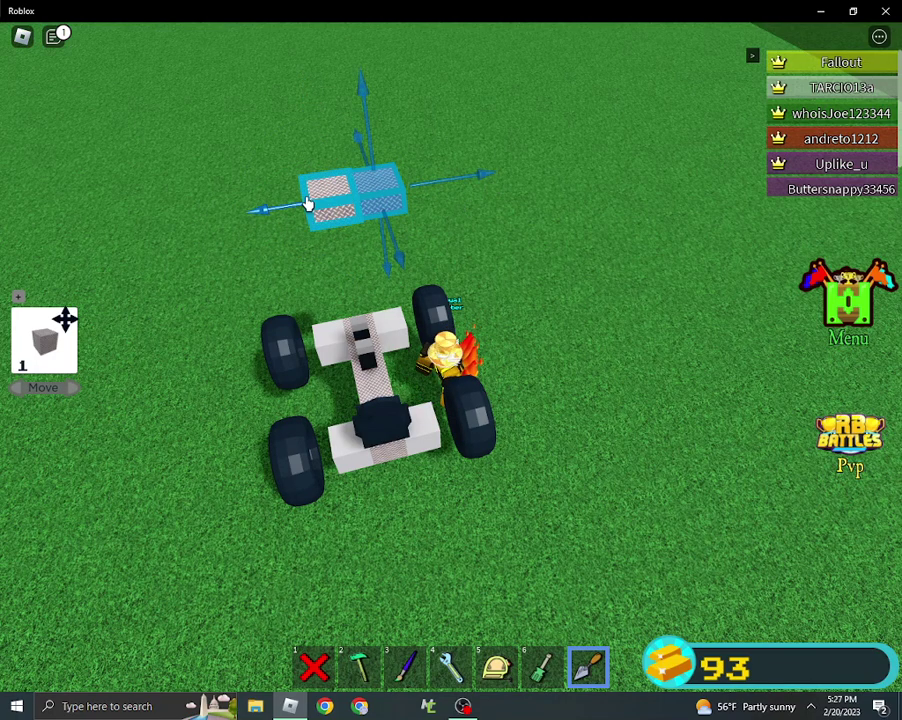
{"action": "left_click", "coordinate": [78, 390]}
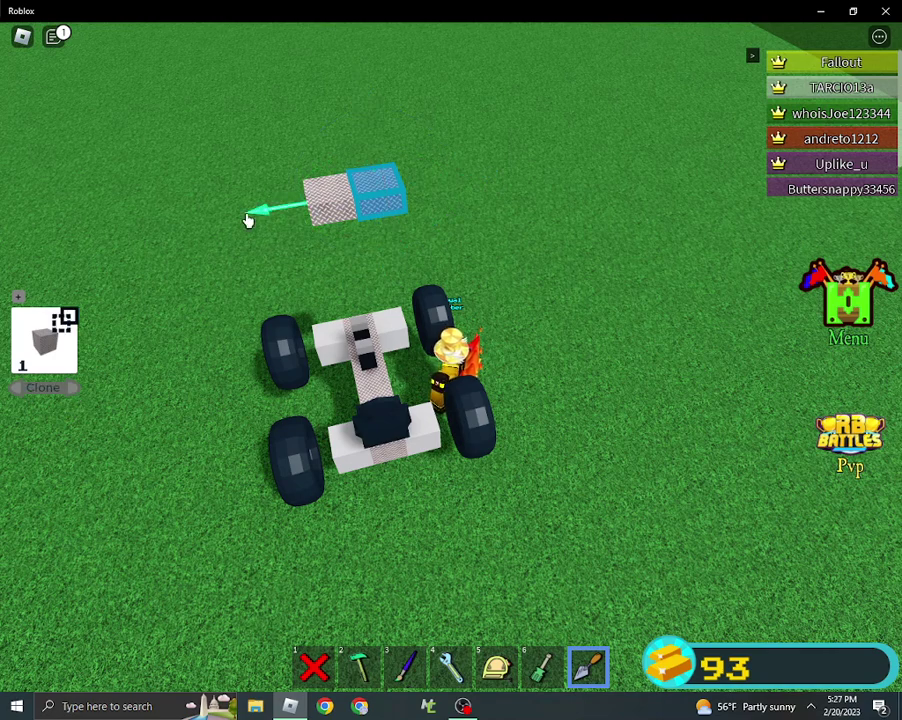
{"action": "left_click", "coordinate": [72, 390]}
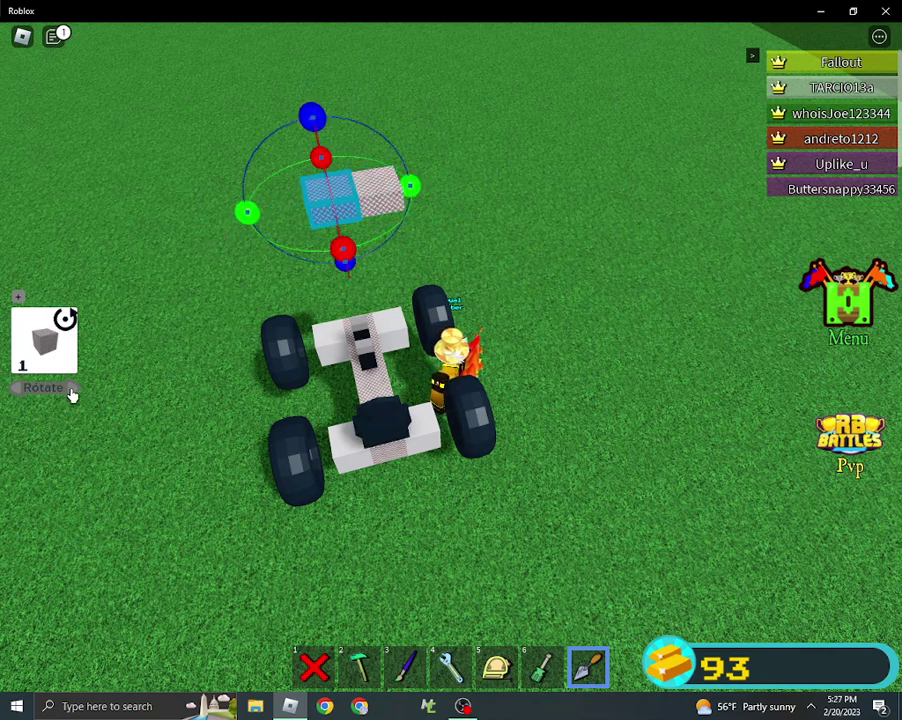
{"action": "left_click", "coordinate": [72, 392]}
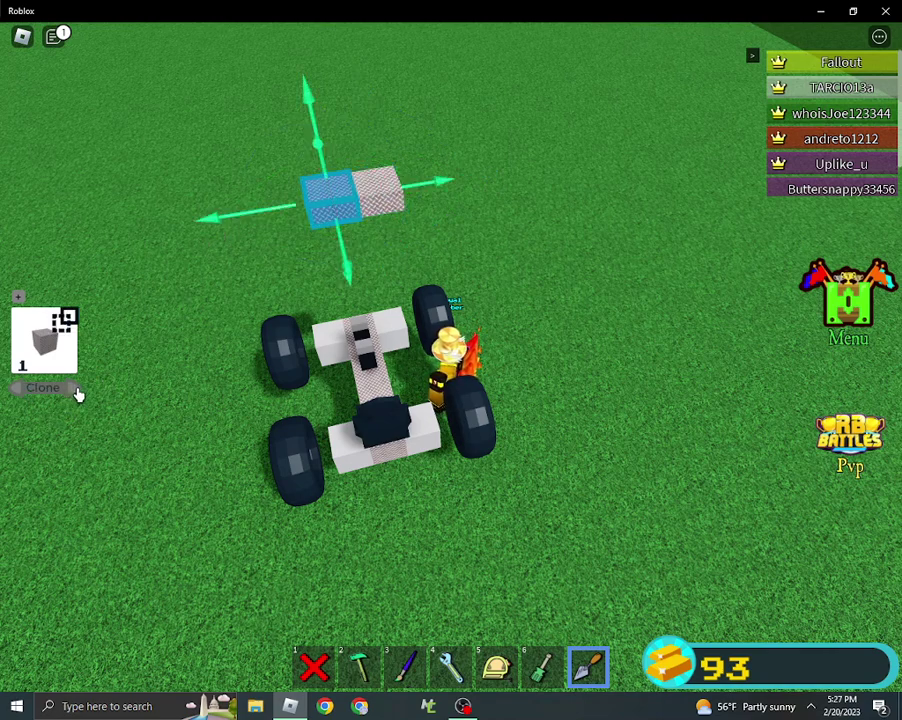
{"action": "left_click", "coordinate": [385, 192]}
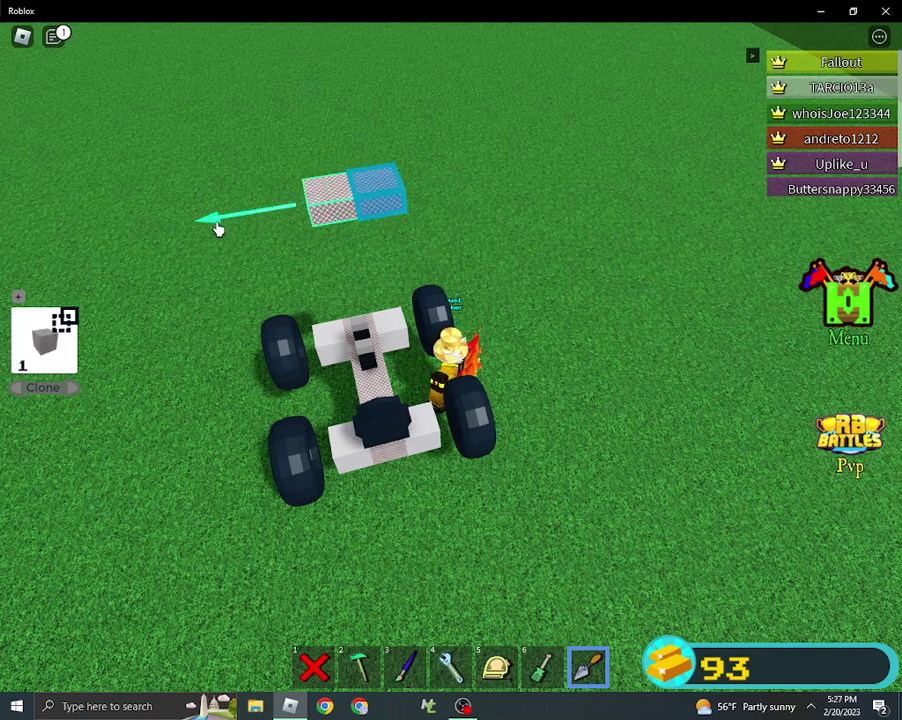
{"action": "left_click", "coordinate": [215, 228]}
{"action": "left_click", "coordinate": [78, 385]}
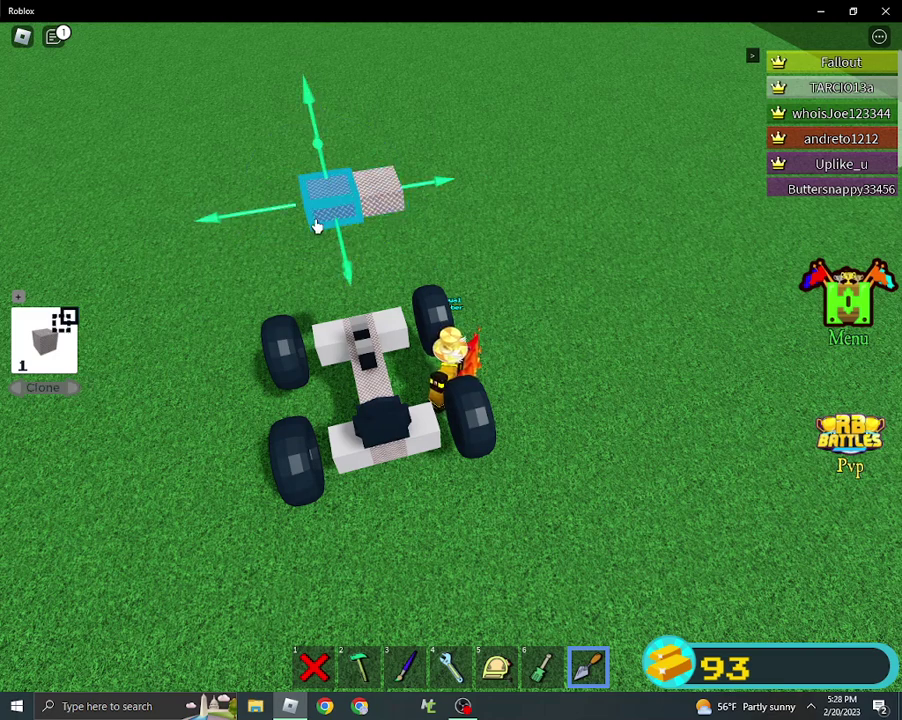
{"action": "left_click", "coordinate": [383, 200]}
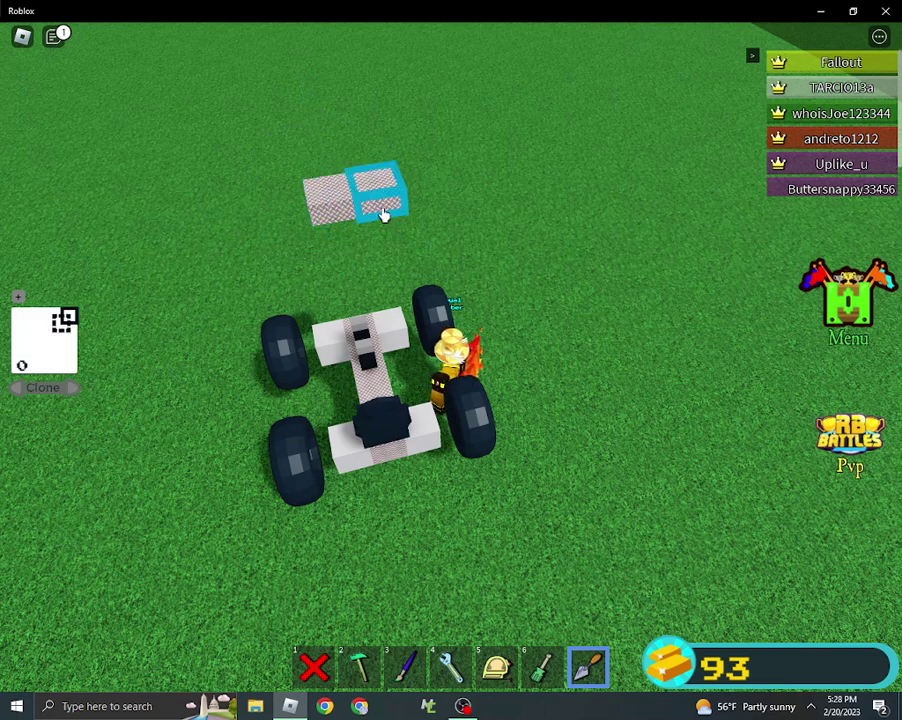
{"action": "left_click", "coordinate": [203, 233]}
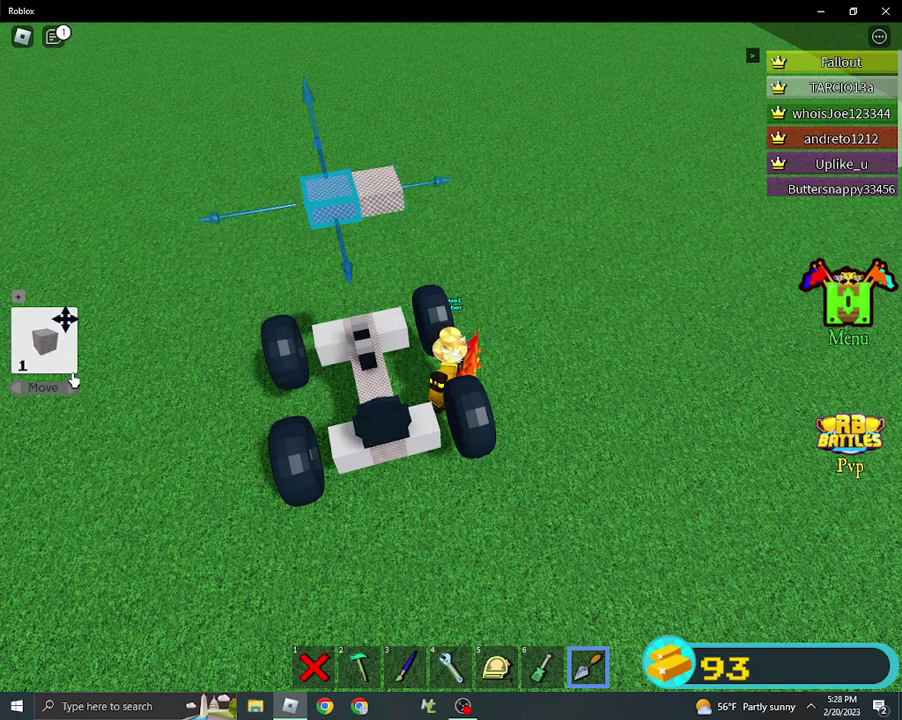
{"action": "left_click", "coordinate": [406, 216]}
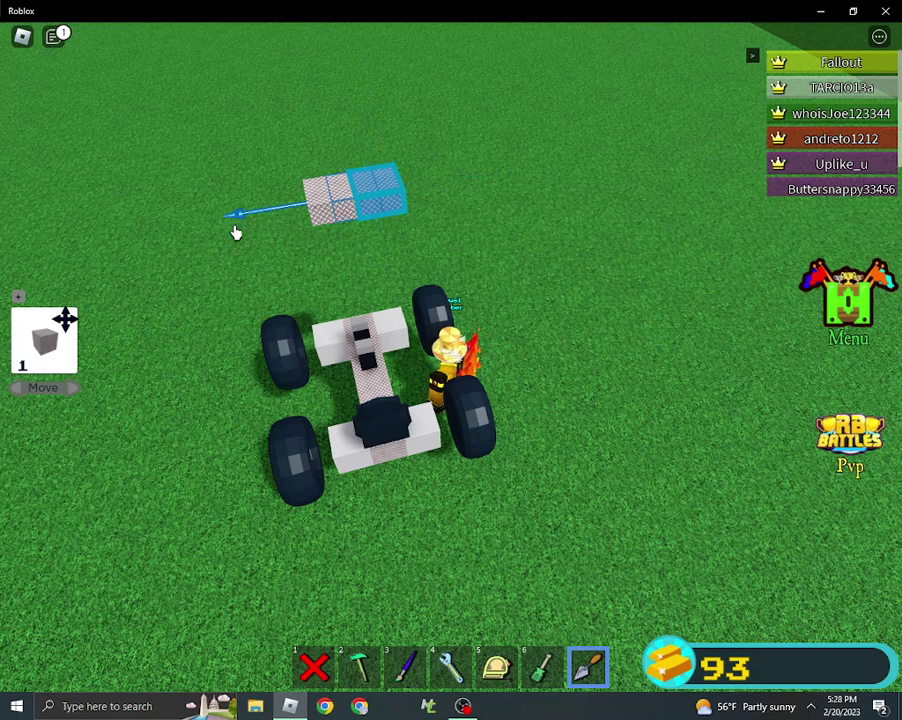
Place several purple blocks in the air ahead of the car.
{"action": "key", "text": "1"}
{"action": "scroll", "coordinate": [12, 468], "scroll_direction": "down", "scroll_amount": 3}
{"action": "scroll", "coordinate": [3, 430], "scroll_direction": "down", "scroll_amount": 4}
{"action": "scroll", "coordinate": [3, 430], "scroll_direction": "down", "scroll_amount": 4}
{"action": "scroll", "coordinate": [3, 430], "scroll_direction": "down", "scroll_amount": 4}
{"action": "scroll", "coordinate": [3, 430], "scroll_direction": "down", "scroll_amount": 4}
{"action": "scroll", "coordinate": [5, 430], "scroll_direction": "down", "scroll_amount": 4}
{"action": "scroll", "coordinate": [10, 425], "scroll_direction": "down", "scroll_amount": 4}
{"action": "scroll", "coordinate": [15, 420], "scroll_direction": "down", "scroll_amount": 3}
{"action": "left_click", "coordinate": [107, 380]}
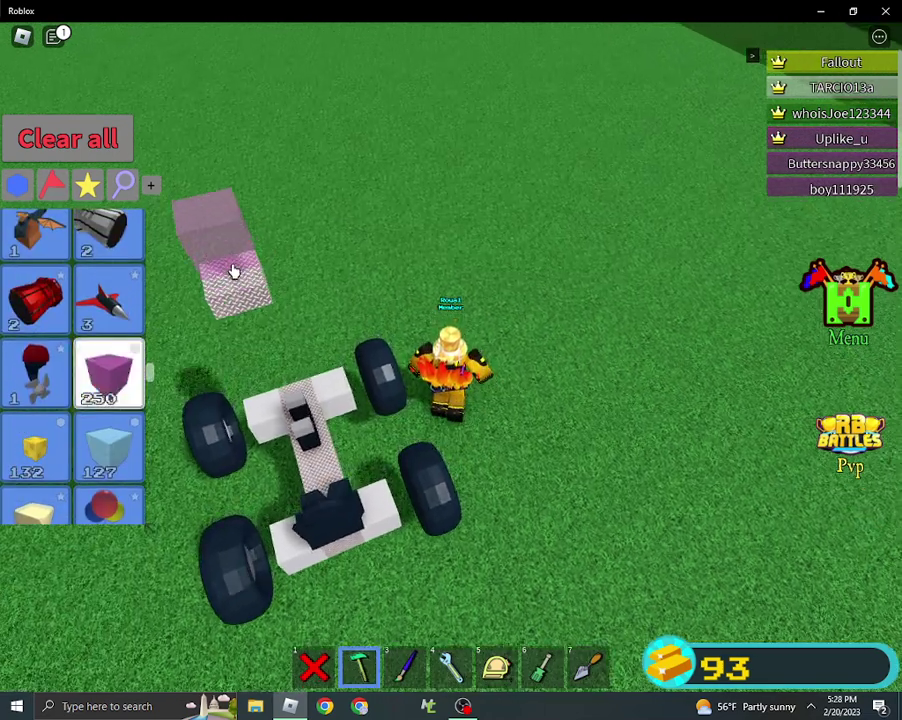
{"action": "left_click", "coordinate": [230, 272]}
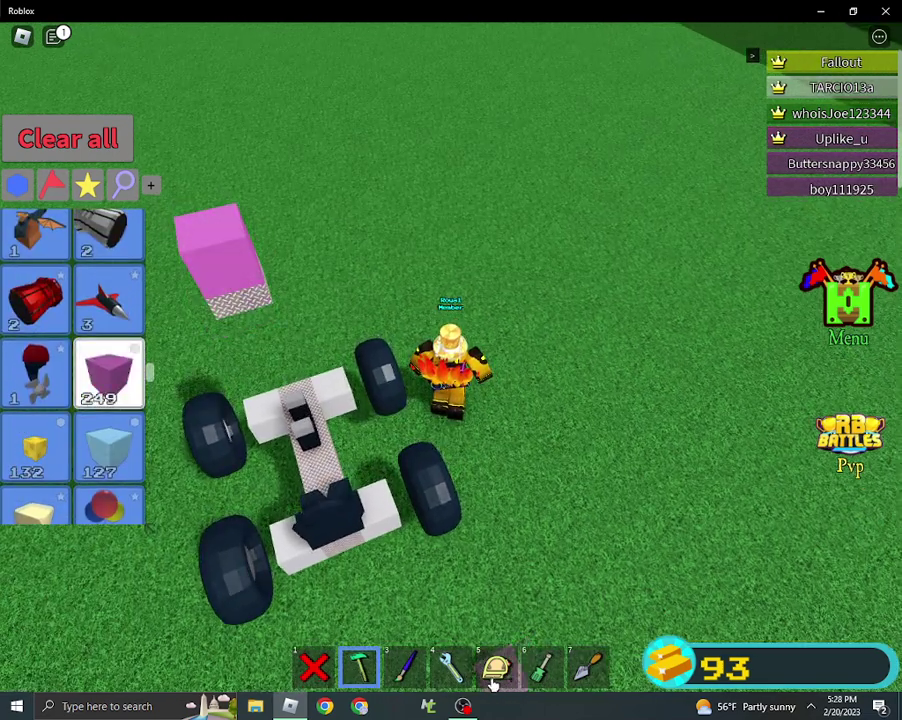
{"action": "left_click", "coordinate": [494, 668]}
{"action": "key", "text": "2"}
{"action": "left_click", "coordinate": [232, 250]}
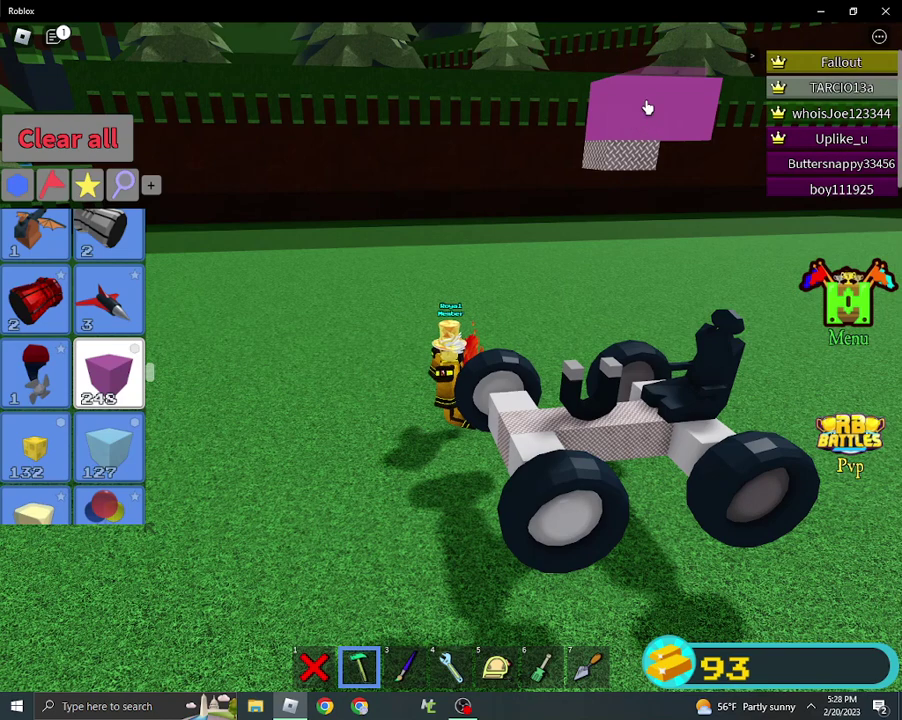
{"action": "left_click", "coordinate": [612, 119]}
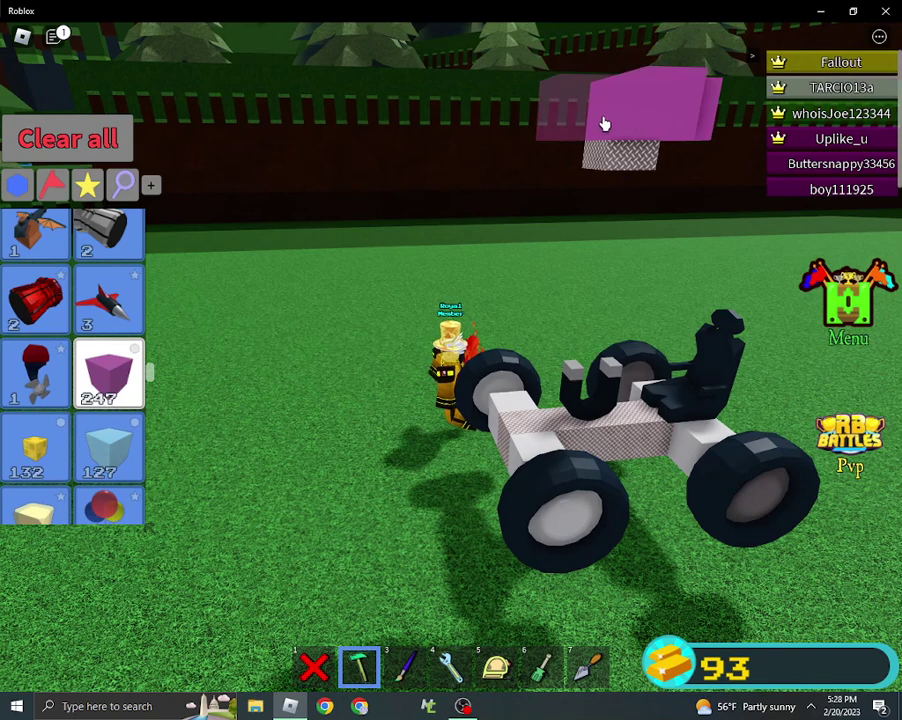
{"action": "key", "text": "1"}
{"action": "key", "text": "2"}
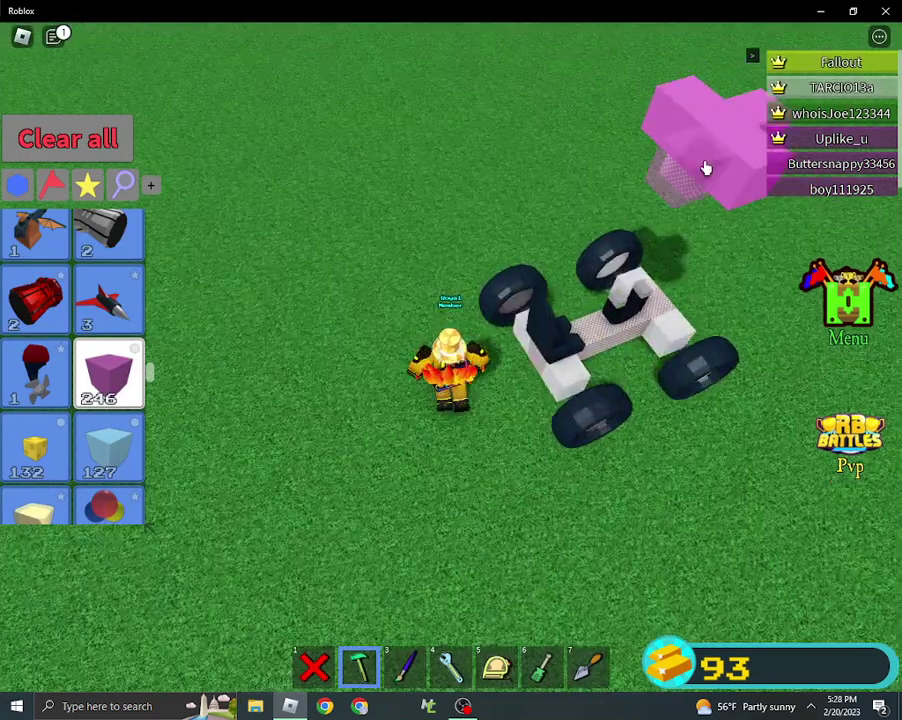
Add one more pink block, then scale the pink blocks thinner into a plus shape.
{"action": "left_click", "coordinate": [705, 175]}
{"action": "left_click", "coordinate": [495, 665]}
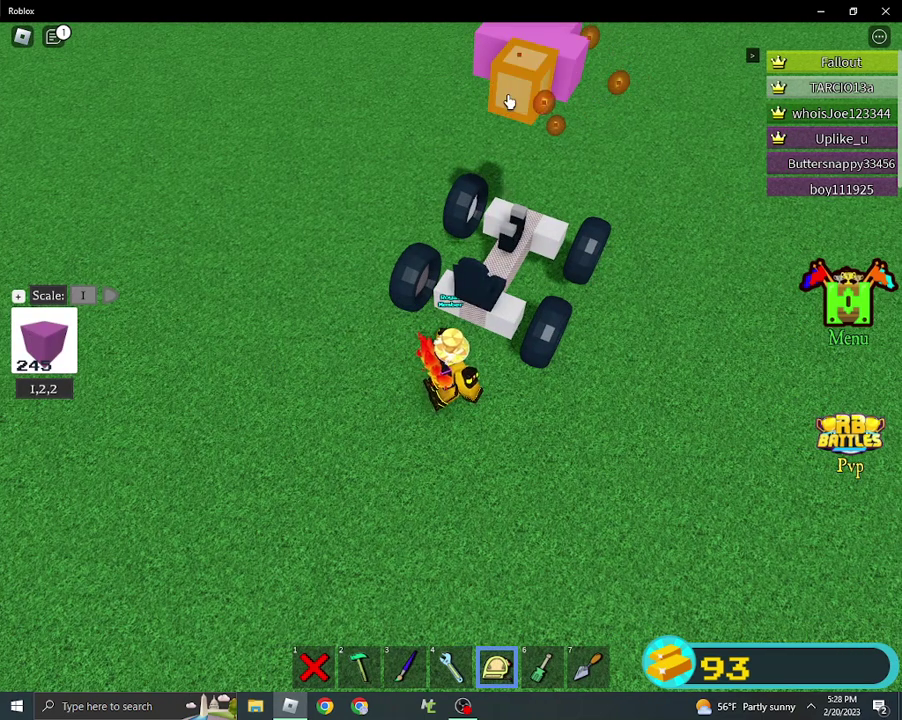
{"action": "left_click", "coordinate": [508, 101]}
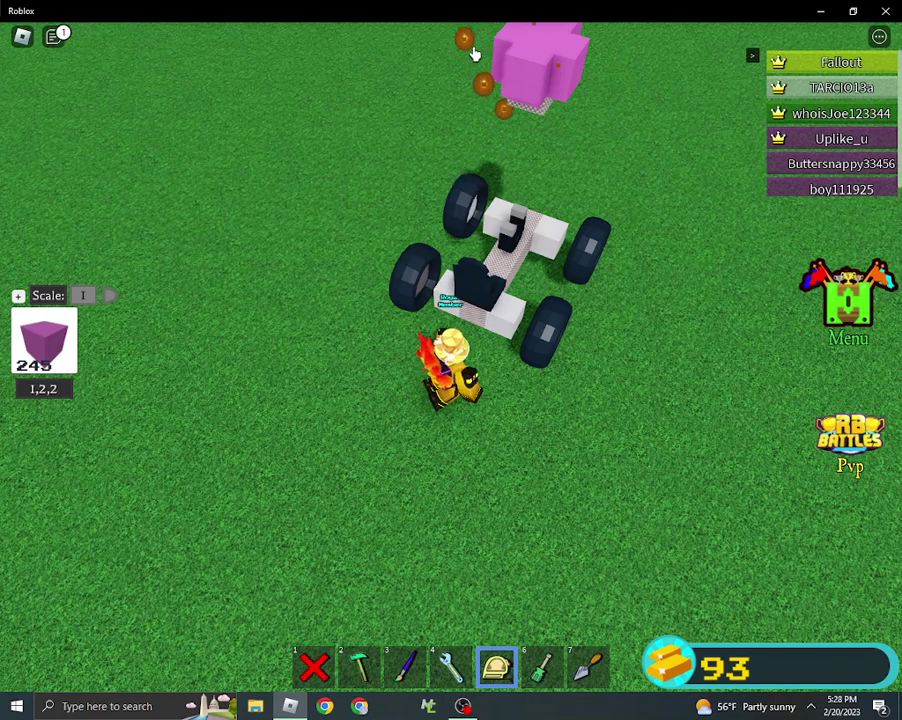
{"action": "left_click_drag", "start_coordinate": [475, 52], "coordinate": [630, 103]}
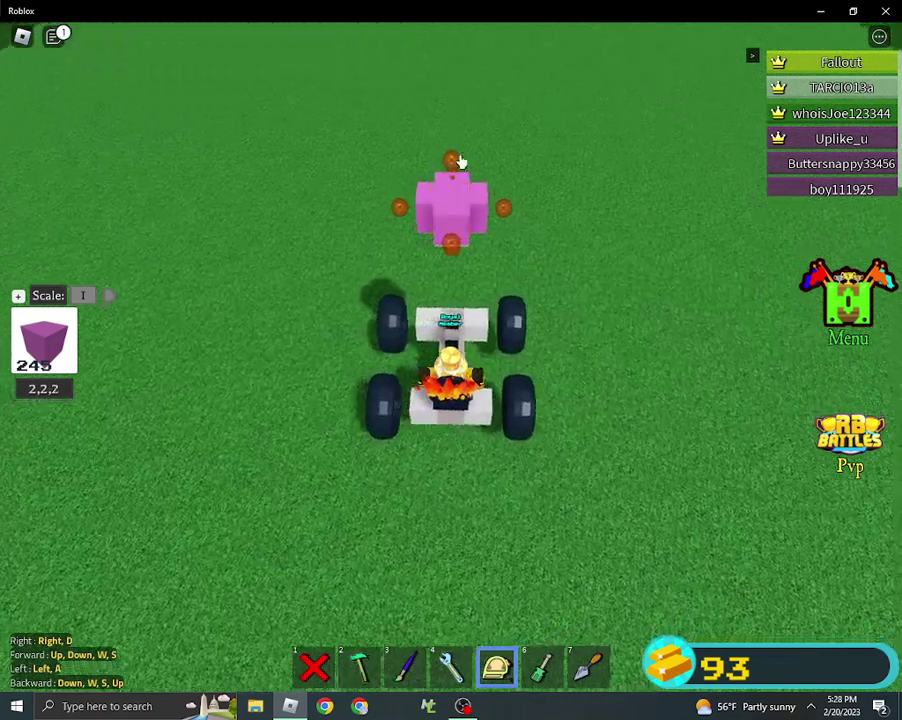
{"action": "left_click", "coordinate": [455, 160]}
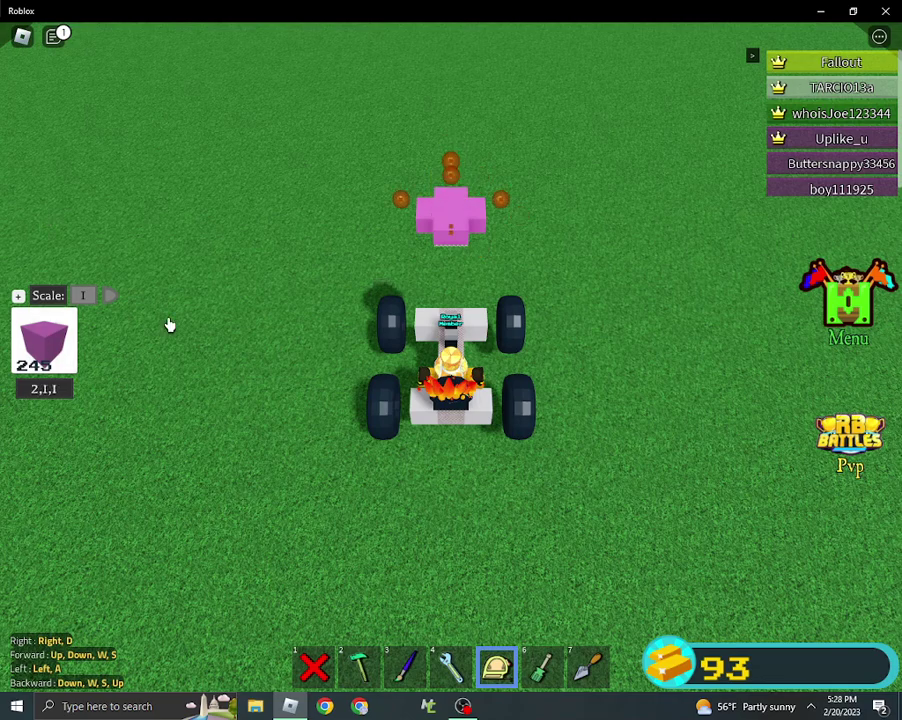
{"action": "key", "text": "1"}
{"action": "scroll", "coordinate": [55, 397], "scroll_direction": "up", "scroll_amount": 3}
{"action": "scroll", "coordinate": [55, 397], "scroll_direction": "down", "scroll_amount": 3}
{"action": "scroll", "coordinate": [55, 397], "scroll_direction": "down", "scroll_amount": 3}
{"action": "scroll", "coordinate": [55, 397], "scroll_direction": "up", "scroll_amount": 5}
{"action": "scroll", "coordinate": [37, 395], "scroll_direction": "down", "scroll_amount": 5}
{"action": "scroll", "coordinate": [37, 395], "scroll_direction": "down", "scroll_amount": 3}
{"action": "scroll", "coordinate": [37, 395], "scroll_direction": "down", "scroll_amount": 3}
{"action": "scroll", "coordinate": [20, 380], "scroll_direction": "up", "scroll_amount": 8}
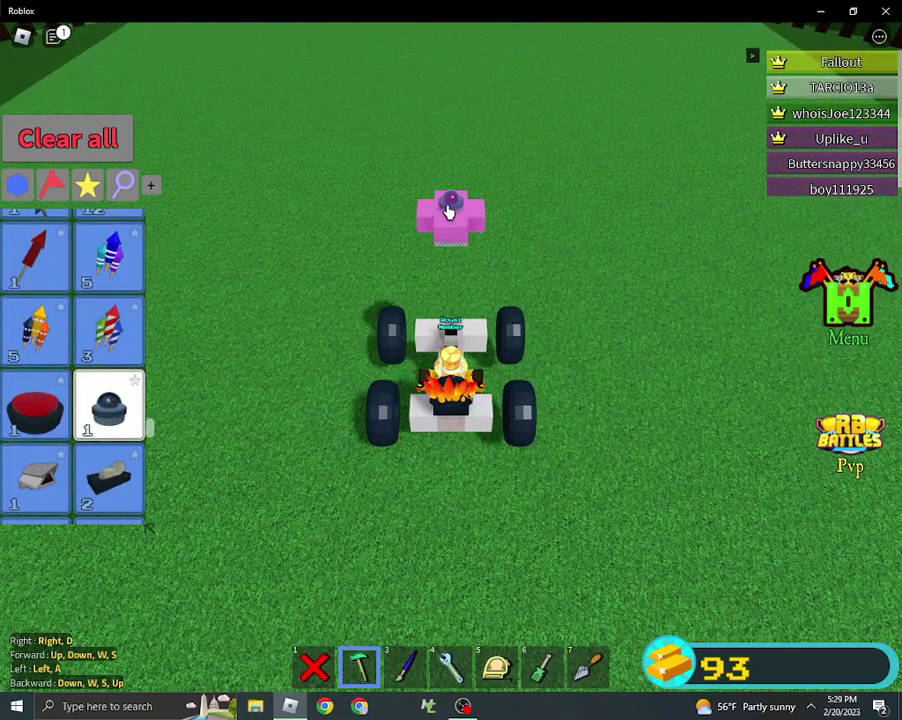
Place the dark dome part on top of the pink cross.
{"action": "left_click", "coordinate": [449, 213]}
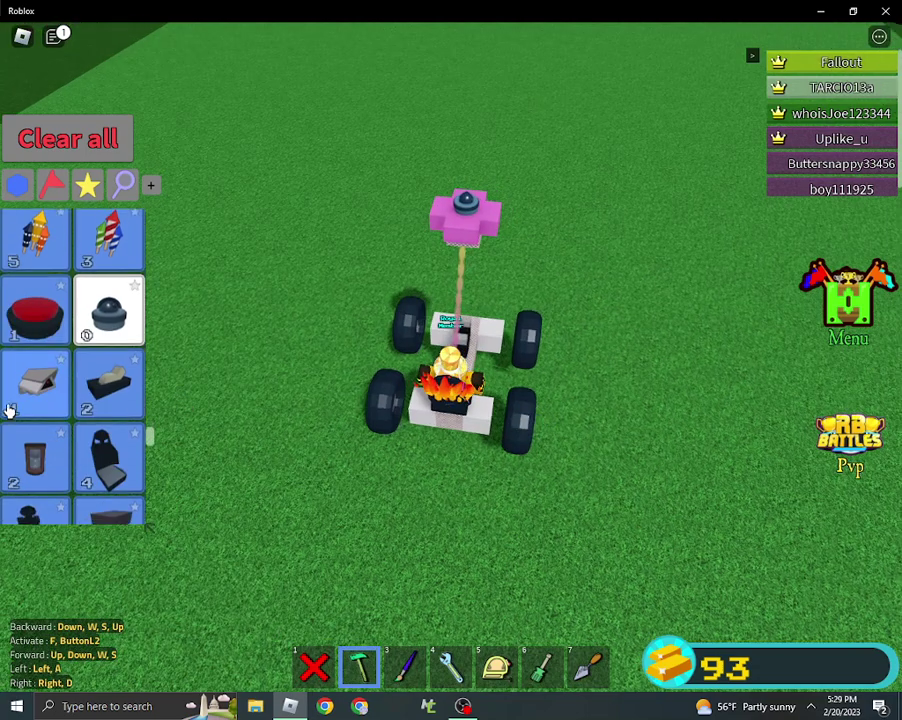
{"action": "scroll", "coordinate": [23, 400], "scroll_direction": "down", "scroll_amount": 5}
{"action": "scroll", "coordinate": [23, 440], "scroll_direction": "down", "scroll_amount": 5}
{"action": "scroll", "coordinate": [40, 460], "scroll_direction": "down", "scroll_amount": 5}
{"action": "scroll", "coordinate": [73, 463], "scroll_direction": "down", "scroll_amount": 3}
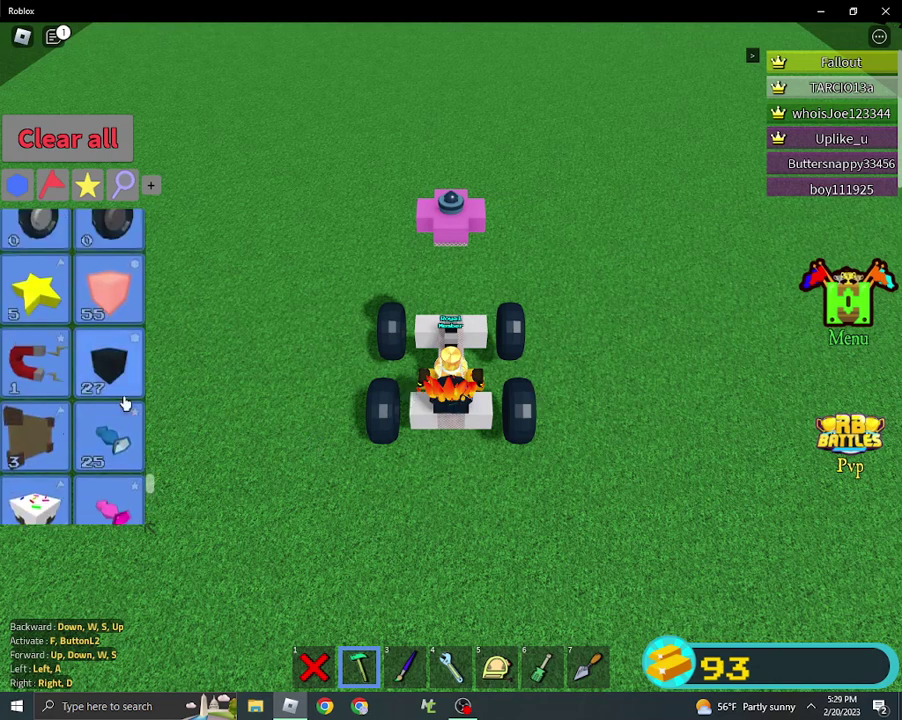
Place a black seat on the grass to the lower right of the car.
{"action": "key", "text": "1"}
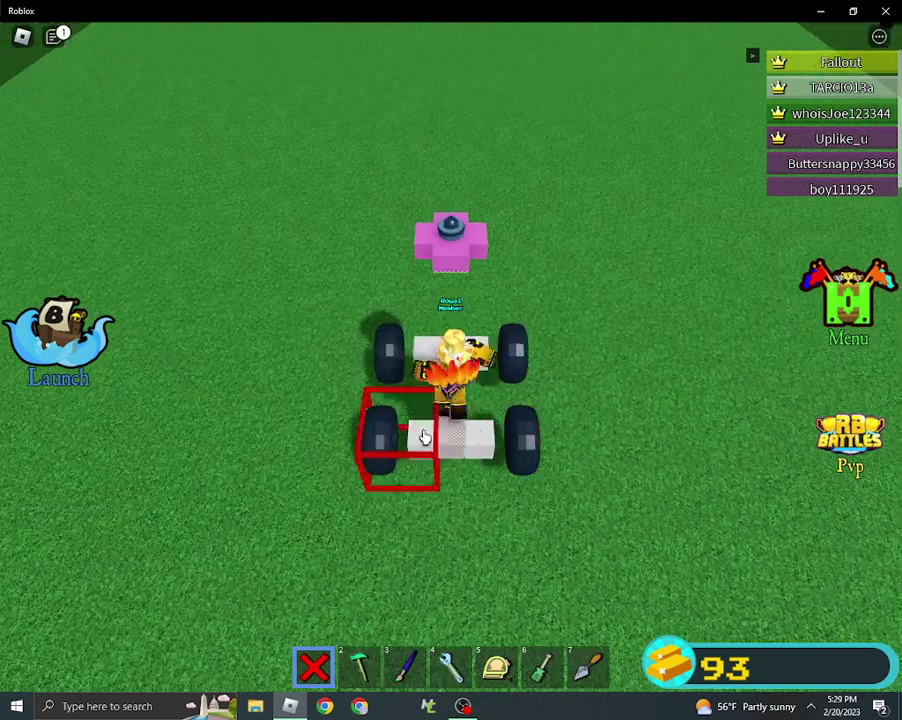
{"action": "key", "text": "3"}
{"action": "left_click", "coordinate": [107, 343]}
{"action": "left_click", "coordinate": [684, 493]}
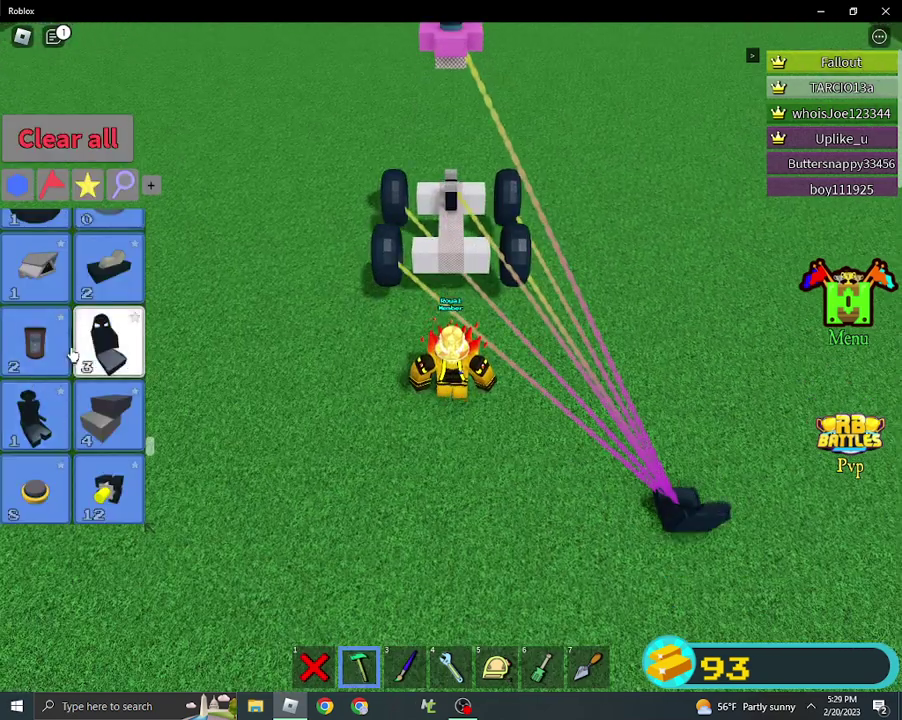
{"action": "scroll", "coordinate": [40, 400], "scroll_direction": "down", "scroll_amount": 3}
{"action": "scroll", "coordinate": [40, 400], "scroll_direction": "down", "scroll_amount": 3}
{"action": "scroll", "coordinate": [40, 400], "scroll_direction": "down", "scroll_amount": 3}
{"action": "scroll", "coordinate": [55, 402], "scroll_direction": "down", "scroll_amount": 4}
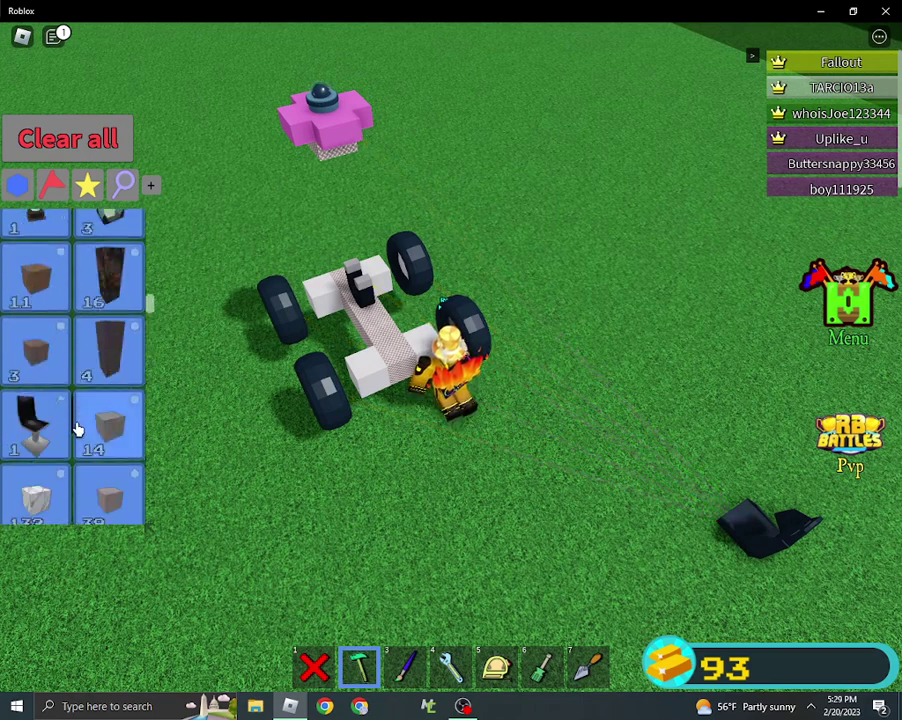
{"action": "scroll", "coordinate": [75, 453], "scroll_direction": "down", "scroll_amount": 4}
{"action": "scroll", "coordinate": [75, 453], "scroll_direction": "down", "scroll_amount": 4}
{"action": "scroll", "coordinate": [70, 455], "scroll_direction": "down", "scroll_amount": 3}
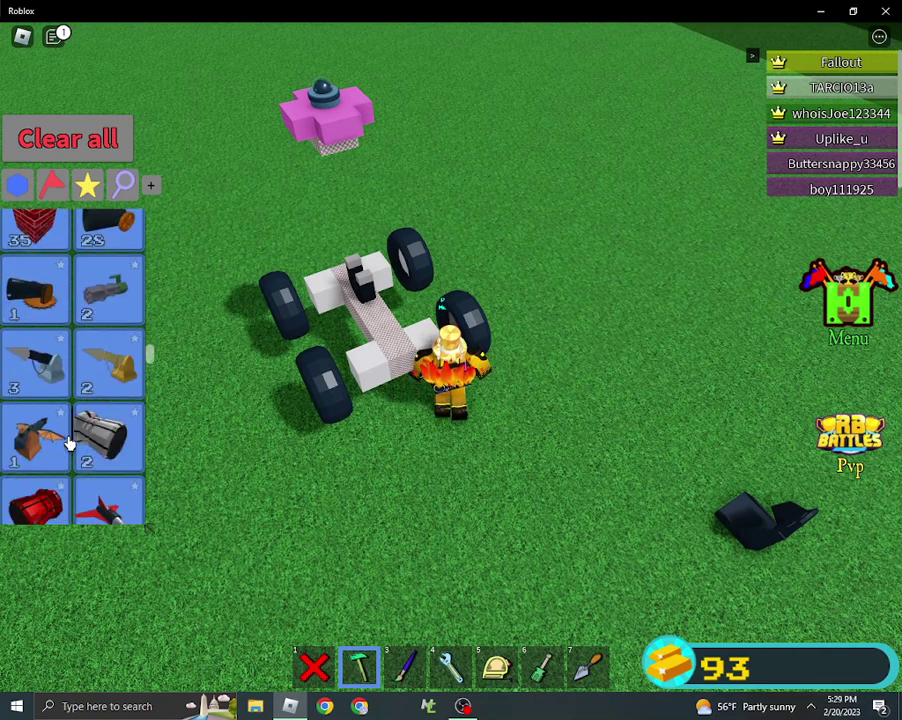
{"action": "scroll", "coordinate": [70, 441], "scroll_direction": "down", "scroll_amount": 4}
{"action": "scroll", "coordinate": [70, 435], "scroll_direction": "down", "scroll_amount": 4}
{"action": "scroll", "coordinate": [72, 430], "scroll_direction": "down", "scroll_amount": 4}
{"action": "scroll", "coordinate": [72, 425], "scroll_direction": "down", "scroll_amount": 4}
{"action": "scroll", "coordinate": [72, 420], "scroll_direction": "down", "scroll_amount": 4}
{"action": "scroll", "coordinate": [100, 300], "scroll_direction": "down", "scroll_amount": 4}
{"action": "scroll", "coordinate": [100, 330], "scroll_direction": "down", "scroll_amount": 4}
{"action": "scroll", "coordinate": [92, 375], "scroll_direction": "down", "scroll_amount": 4}
{"action": "scroll", "coordinate": [92, 375], "scroll_direction": "up", "scroll_amount": 5}
{"action": "scroll", "coordinate": [70, 440], "scroll_direction": "up", "scroll_amount": 5}
{"action": "scroll", "coordinate": [110, 320], "scroll_direction": "up", "scroll_amount": 2}
Search the parts list for 'glass', choose the Glass block, and clear the search.
{"action": "left_click", "coordinate": [127, 186]}
{"action": "type", "text": "gla"}
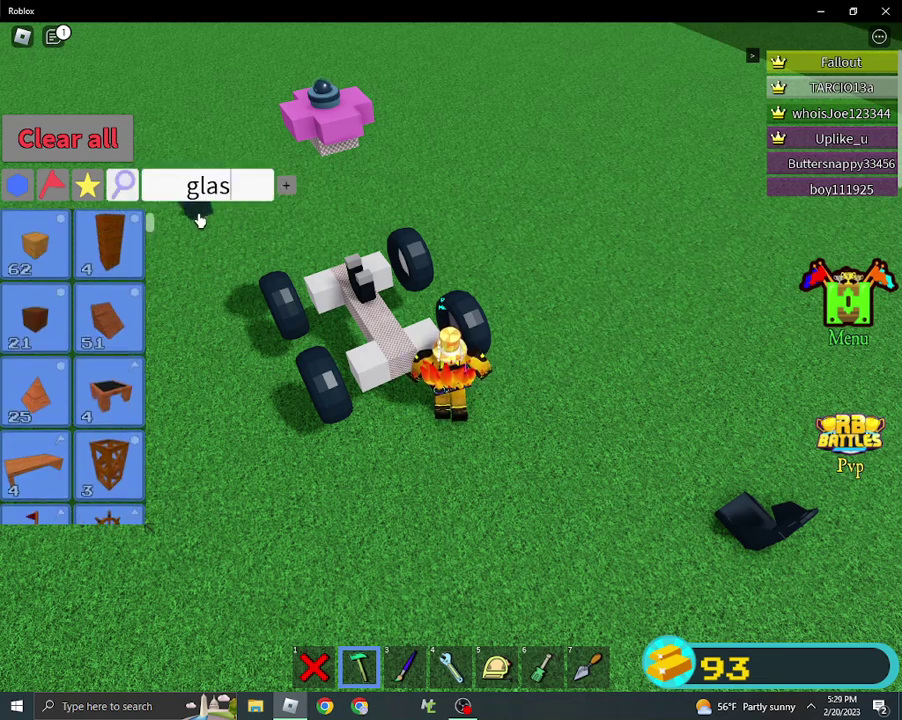
{"action": "type", "text": "ss"}
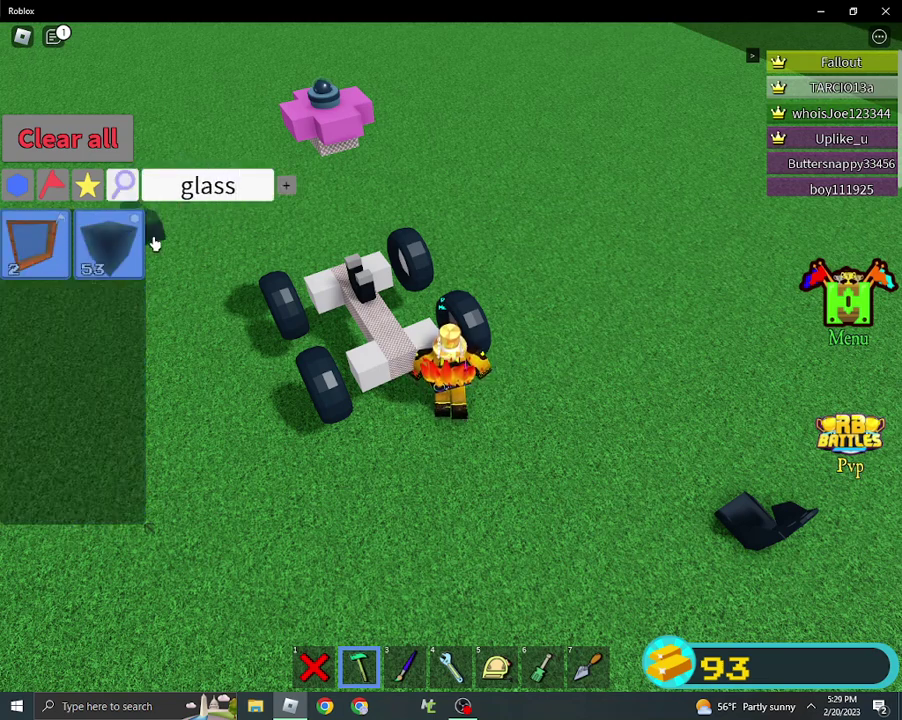
{"action": "left_click", "coordinate": [110, 245]}
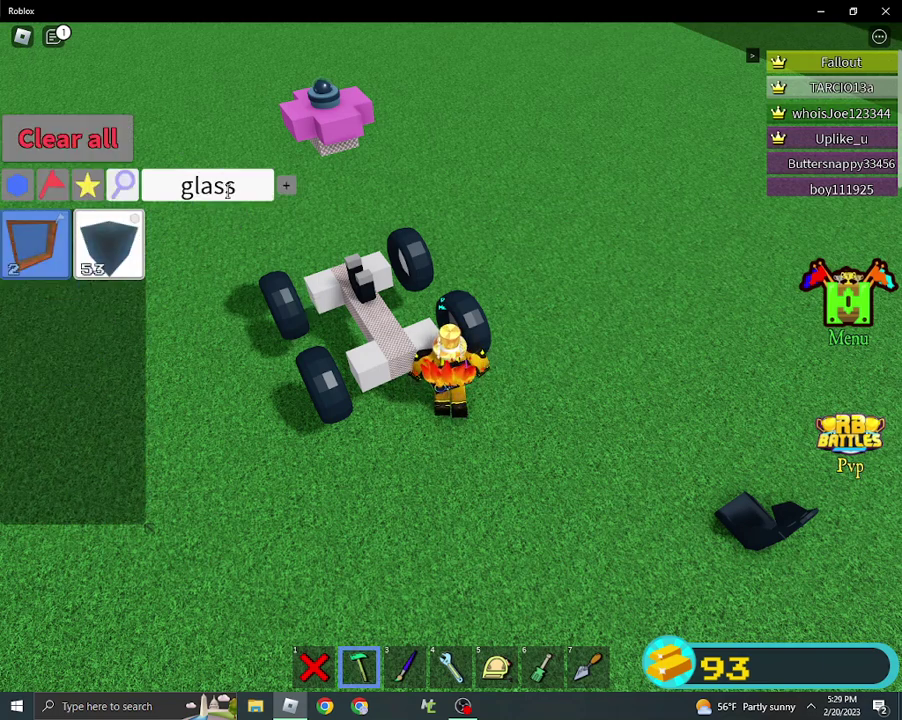
{"action": "left_click_drag", "start_coordinate": [236, 187], "coordinate": [110, 192]}
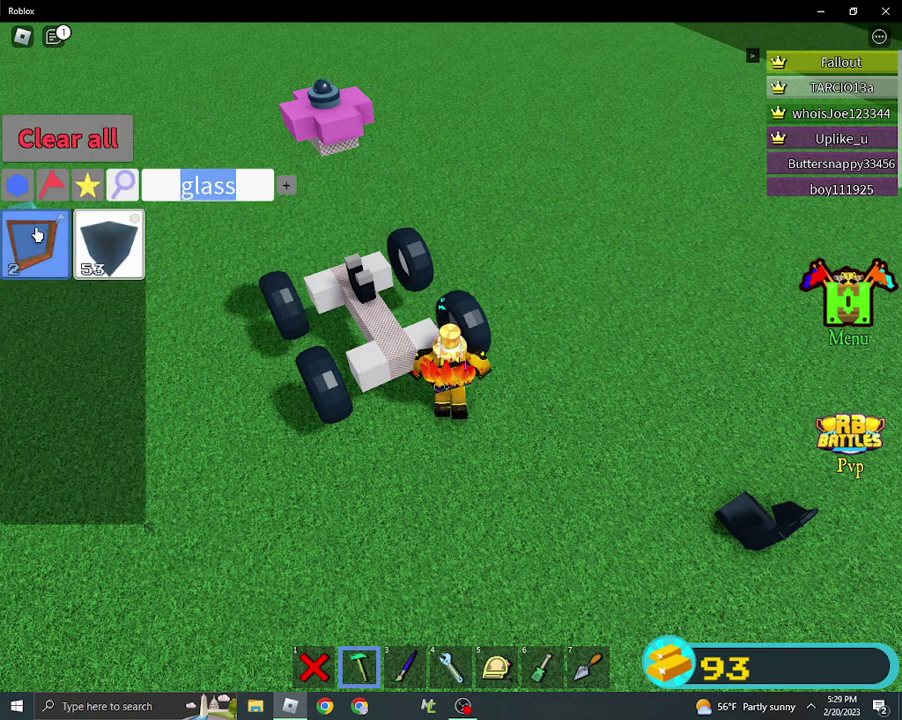
{"action": "key", "text": "BackSpace"}
{"action": "left_click", "coordinate": [20, 186]}
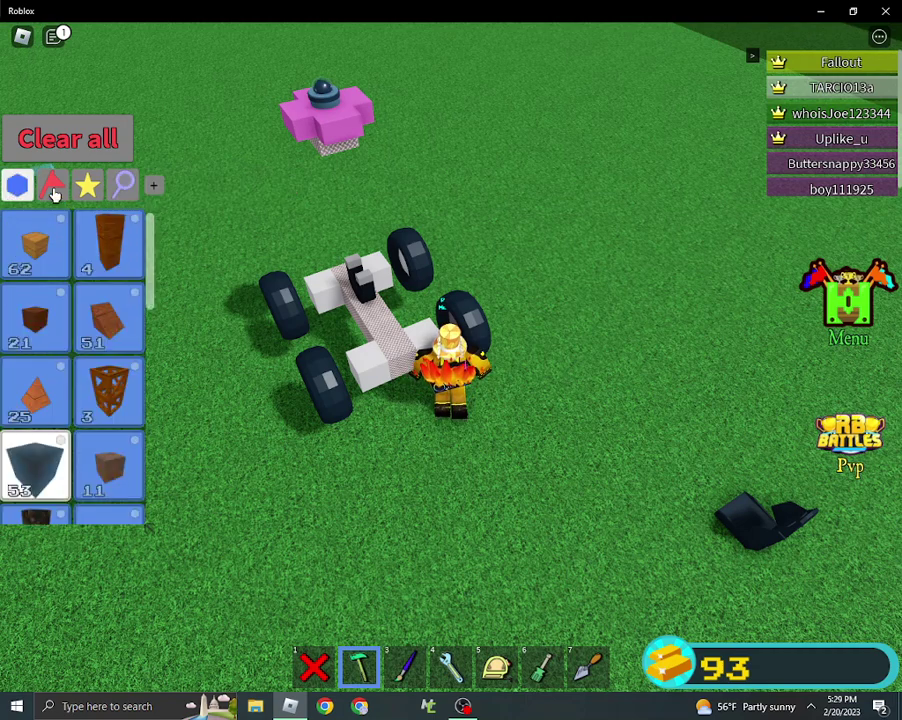
Place the glass block over the dome on the pink cross and select it for resizing.
{"action": "left_click", "coordinate": [149, 188]}
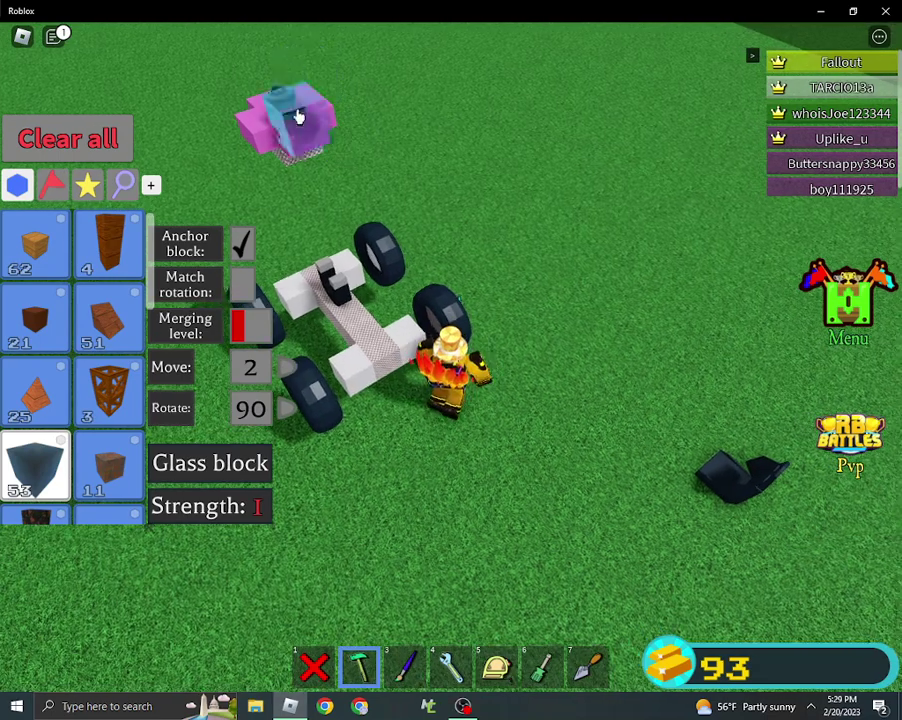
{"action": "left_click", "coordinate": [298, 122]}
{"action": "left_click", "coordinate": [250, 367]}
{"action": "type", "text": "1"}
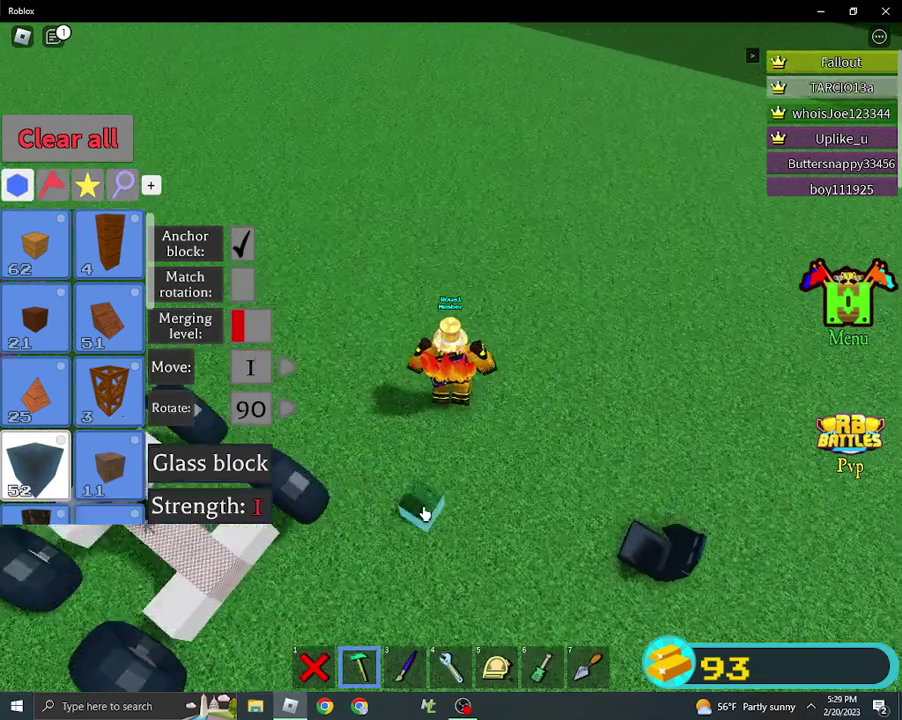
{"action": "type", "text": "5"}
{"action": "left_click", "coordinate": [257, 413]}
Stretch the glass block over the dome, then paint the purple block, pink block and cylinder green.
{"action": "left_click_drag", "start_coordinate": [180, 290], "coordinate": [170, 330]}
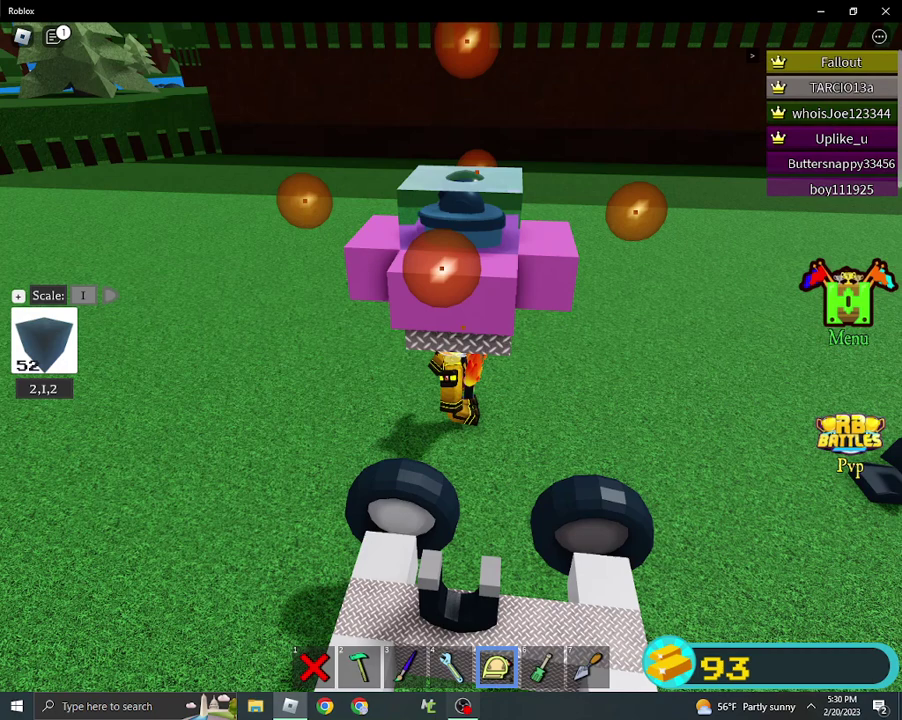
{"action": "key", "text": "6"}
{"action": "key", "text": "2"}
{"action": "left_click", "coordinate": [540, 665]}
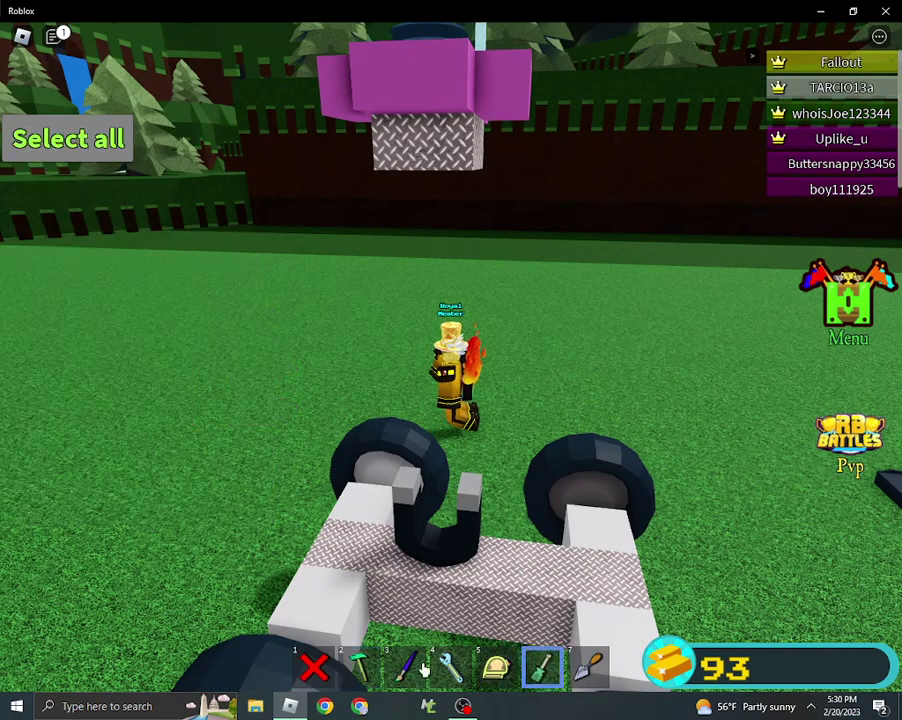
{"action": "left_click", "coordinate": [410, 665]}
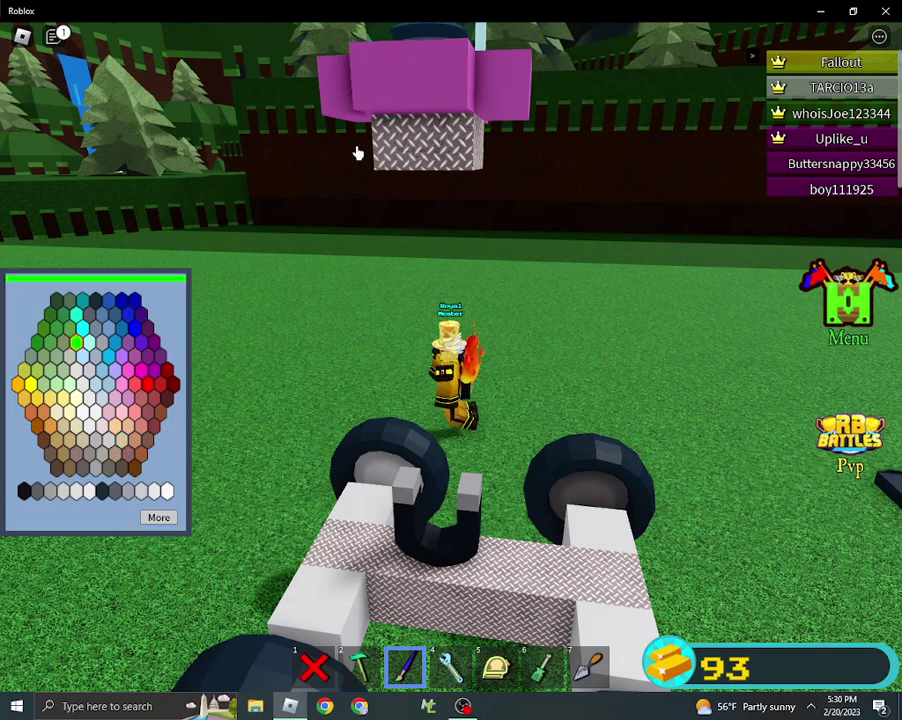
{"action": "left_click", "coordinate": [337, 103]}
{"action": "right_click", "coordinate": [337, 103]}
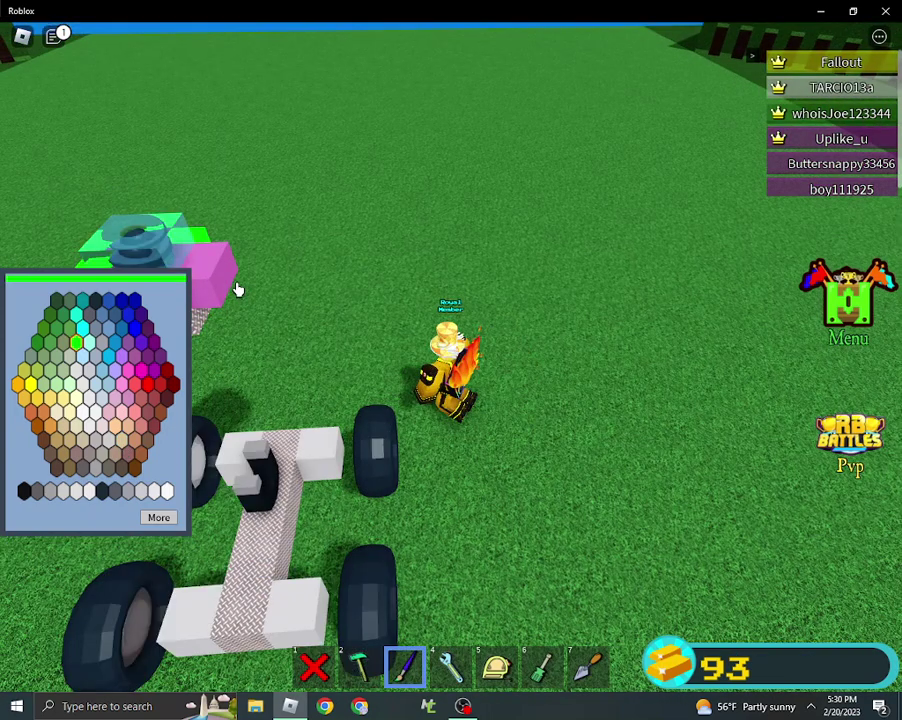
{"action": "left_click", "coordinate": [215, 265]}
{"action": "scroll", "coordinate": [186, 441], "scroll_direction": "up", "scroll_amount": 1}
{"action": "left_click", "coordinate": [167, 493]}
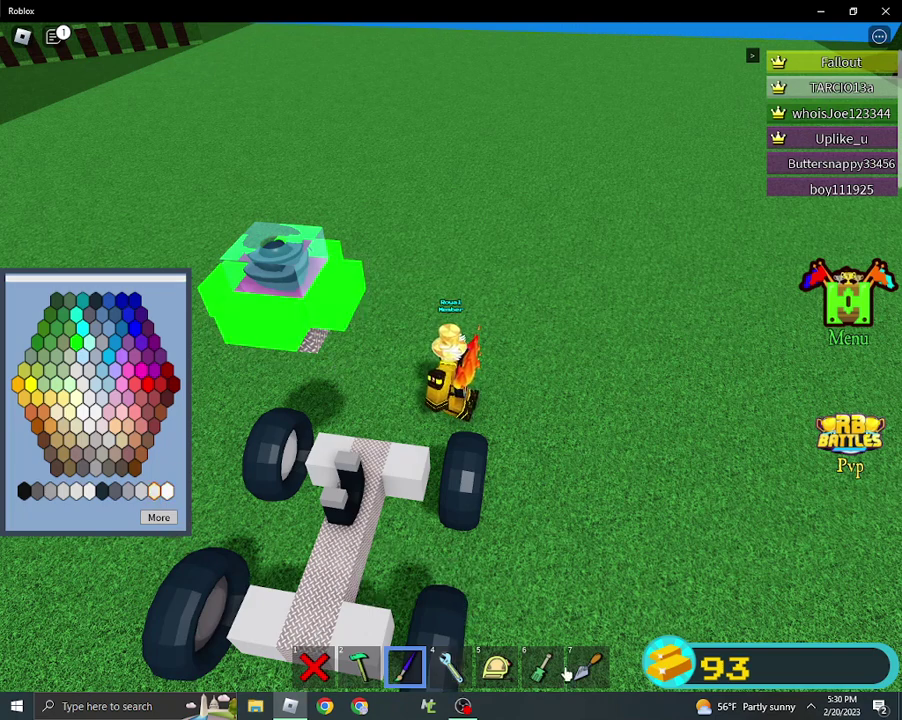
Move the green block to a new position.
{"action": "key", "text": "7"}
{"action": "left_click", "coordinate": [350, 300]}
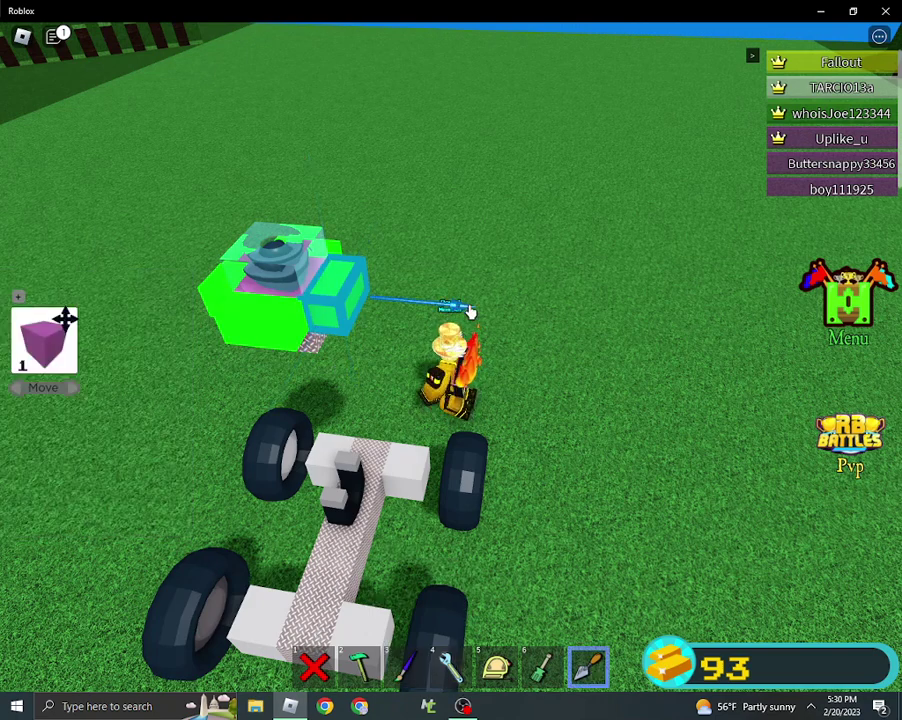
{"action": "left_click", "coordinate": [493, 311]}
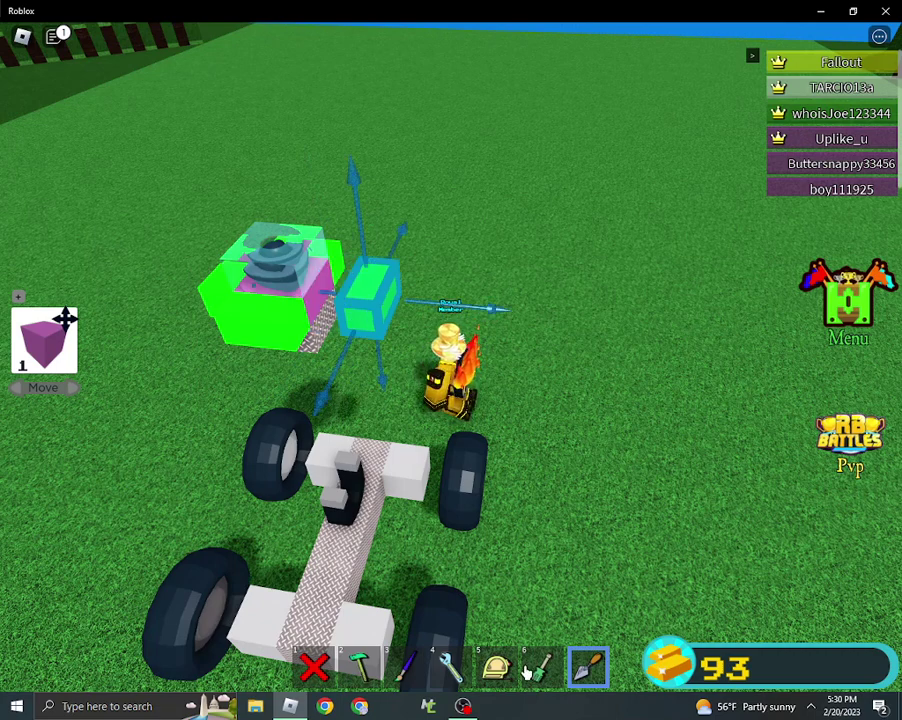
{"action": "left_click", "coordinate": [526, 668]}
Paint the magenta block under the spring green.
{"action": "left_click", "coordinate": [408, 665]}
{"action": "left_click", "coordinate": [75, 340]}
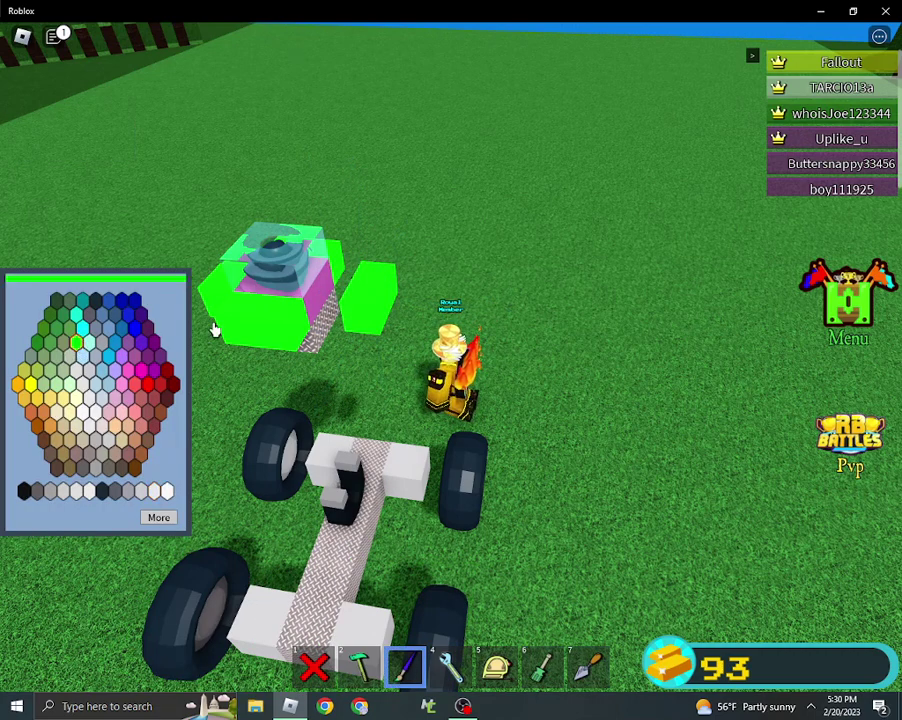
{"action": "left_click", "coordinate": [318, 295]}
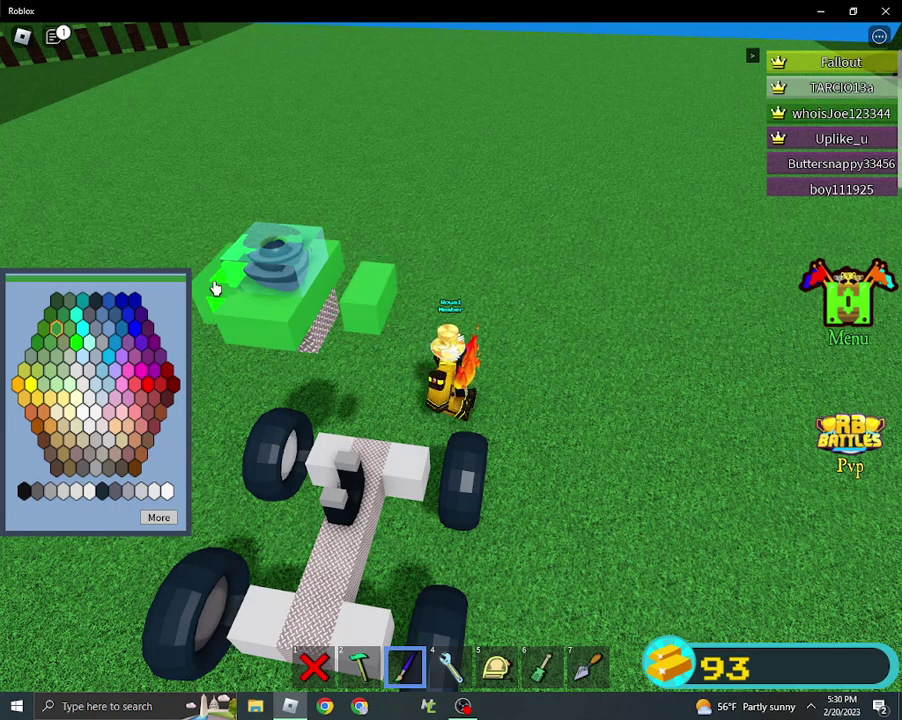
{"action": "left_click", "coordinate": [542, 664]}
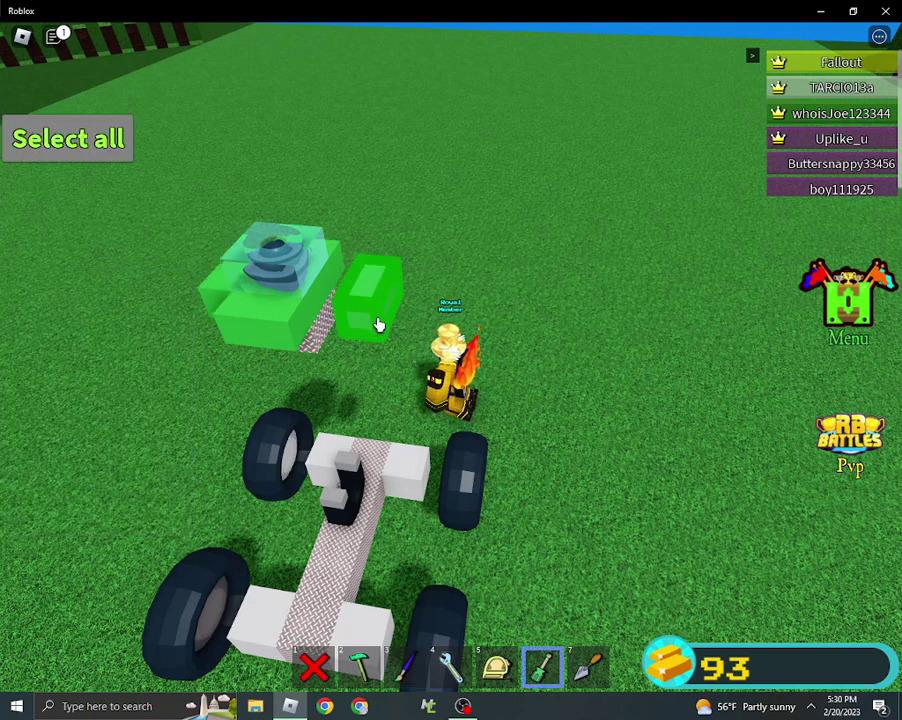
Drag the small green side block to the left.
{"action": "left_click", "coordinate": [588, 667]}
{"action": "left_click", "coordinate": [375, 295]}
{"action": "left_click_drag", "start_coordinate": [472, 314], "coordinate": [380, 310]}
{"action": "left_click_drag", "start_coordinate": [710, 347], "coordinate": [571, 371]}
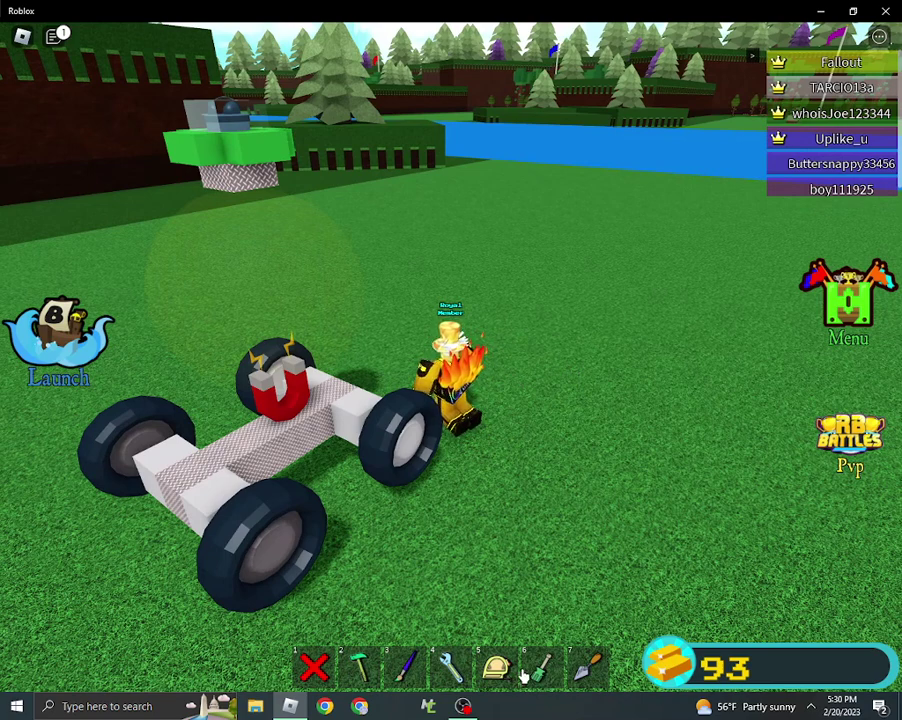
Check the list of saved builds, then close the Saves window.
{"action": "key", "text": "7"}
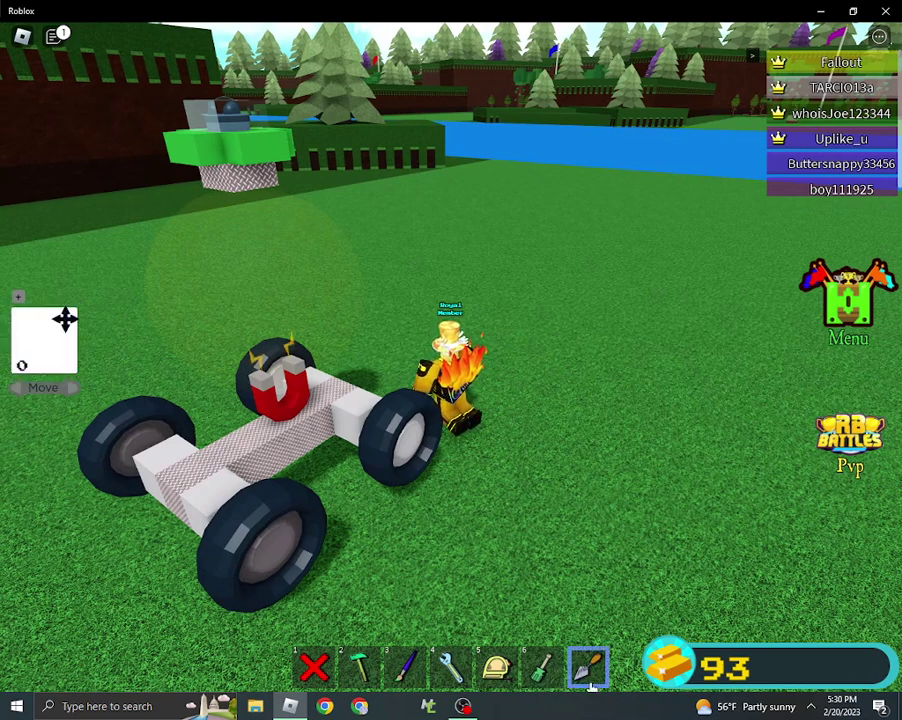
{"action": "key", "text": "7"}
{"action": "left_click", "coordinate": [848, 300]}
{"action": "left_click", "coordinate": [420, 105]}
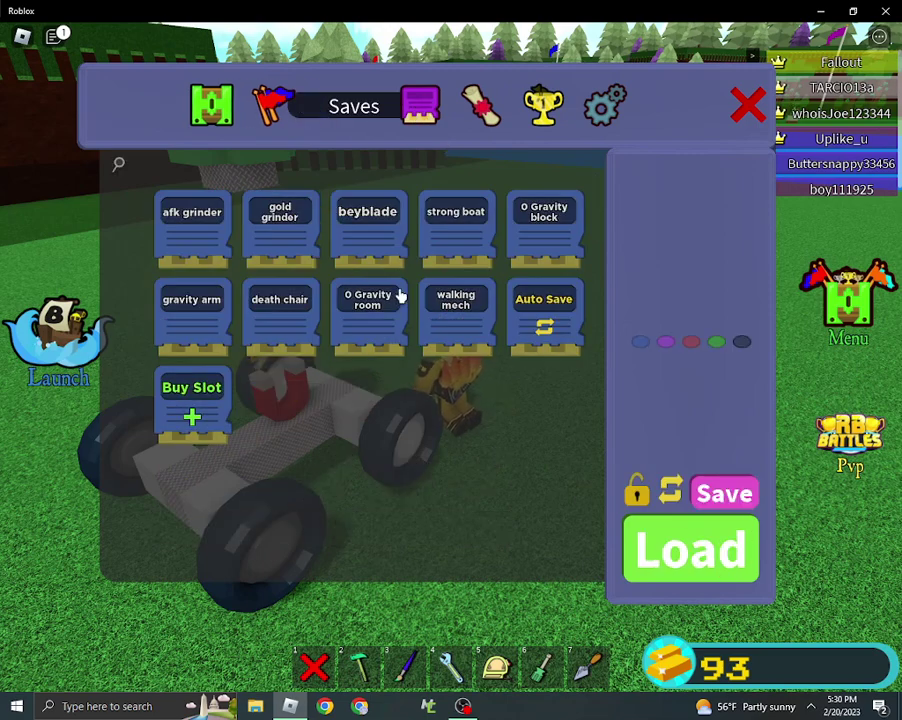
{"action": "left_click", "coordinate": [748, 105]}
Box-select the twelve UFO parts and drag them over toward the car.
{"action": "left_click_drag", "start_coordinate": [530, 130], "coordinate": [480, 270]}
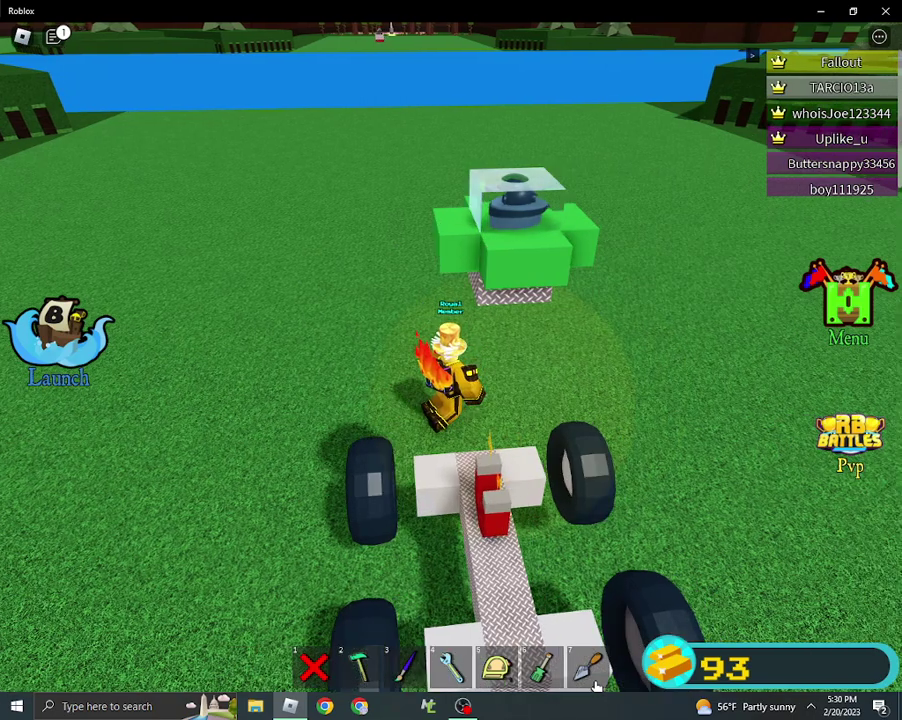
{"action": "key", "text": "7"}
{"action": "left_click_drag", "start_coordinate": [640, 230], "coordinate": [557, 182]}
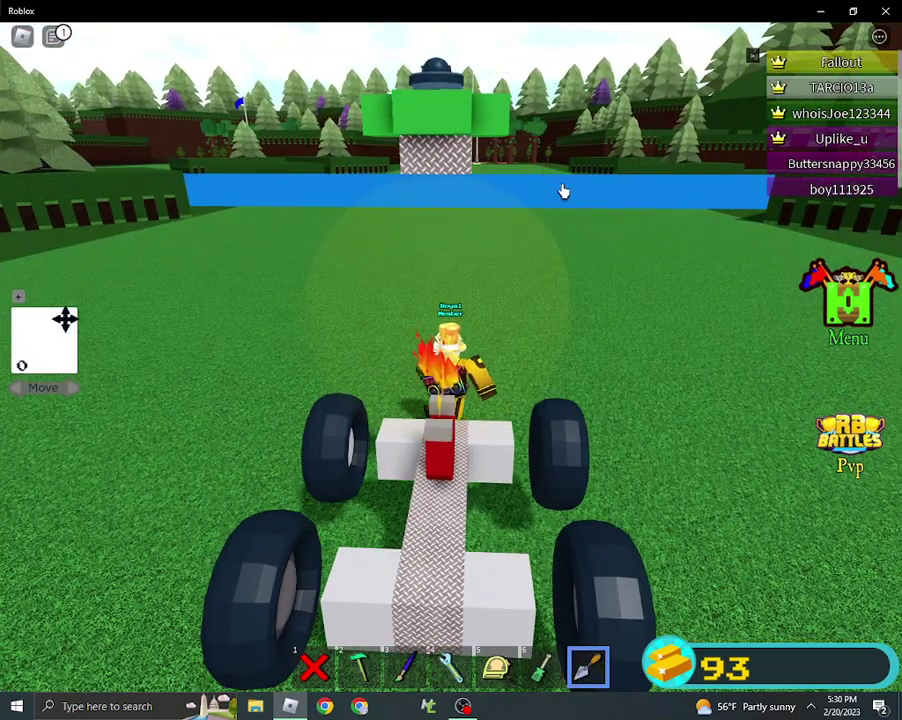
{"action": "left_click", "coordinate": [430, 110]}
{"action": "left_click_drag", "start_coordinate": [316, 160], "coordinate": [307, 227]}
{"action": "left_click_drag", "start_coordinate": [360, 300], "coordinate": [224, 318]}
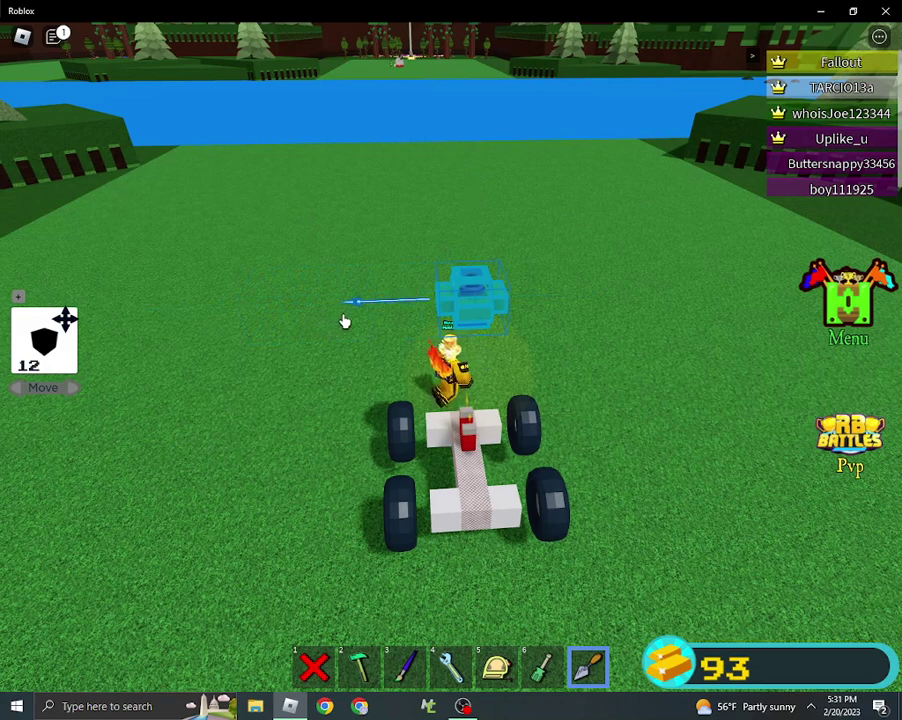
{"action": "left_click", "coordinate": [72, 388]}
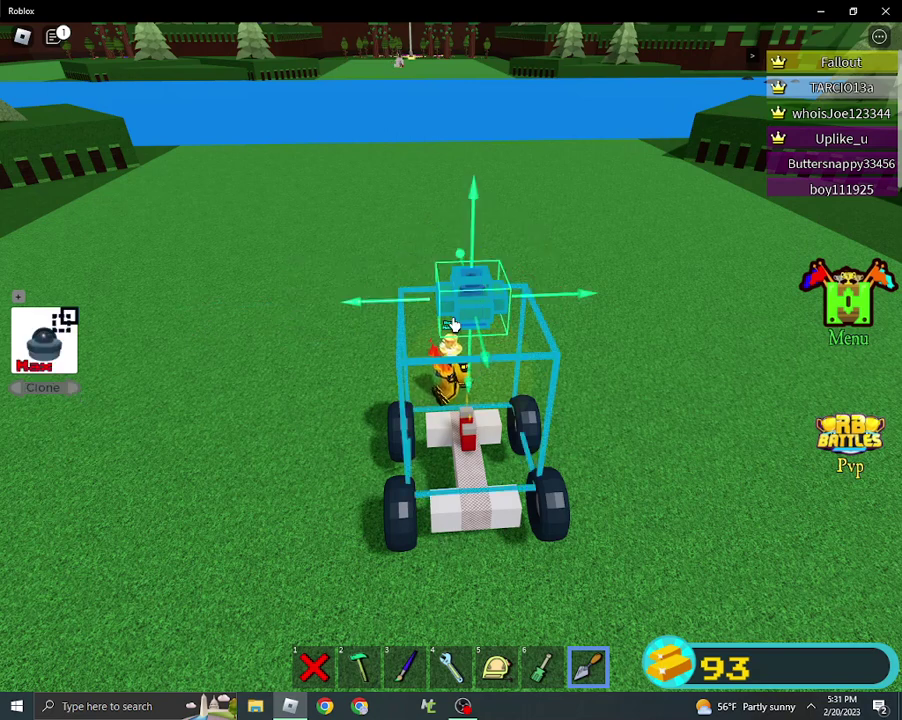
Open the block inventory and browse another block category.
{"action": "key", "text": "1"}
{"action": "key", "text": "2"}
{"action": "scroll", "coordinate": [88, 432], "scroll_direction": "down", "scroll_amount": 5}
{"action": "scroll", "coordinate": [88, 432], "scroll_direction": "down", "scroll_amount": 5}
{"action": "scroll", "coordinate": [88, 432], "scroll_direction": "down", "scroll_amount": 5}
{"action": "scroll", "coordinate": [88, 400], "scroll_direction": "up", "scroll_amount": 5}
{"action": "scroll", "coordinate": [100, 250], "scroll_direction": "up", "scroll_amount": 2}
{"action": "left_click", "coordinate": [18, 185]}
{"action": "key", "text": "1"}
{"action": "left_click_drag", "start_coordinate": [200, 200], "coordinate": [420, 143]}
{"action": "key", "text": "2"}
{"action": "scroll", "coordinate": [18, 320], "scroll_direction": "down", "scroll_amount": 5}
{"action": "scroll", "coordinate": [18, 320], "scroll_direction": "down", "scroll_amount": 5}
{"action": "scroll", "coordinate": [18, 320], "scroll_direction": "down", "scroll_amount": 5}
{"action": "scroll", "coordinate": [18, 320], "scroll_direction": "down", "scroll_amount": 5}
{"action": "scroll", "coordinate": [18, 320], "scroll_direction": "down", "scroll_amount": 5}
{"action": "scroll", "coordinate": [18, 320], "scroll_direction": "down", "scroll_amount": 5}
{"action": "scroll", "coordinate": [18, 320], "scroll_direction": "down", "scroll_amount": 5}
{"action": "scroll", "coordinate": [18, 317], "scroll_direction": "down", "scroll_amount": 5}
{"action": "scroll", "coordinate": [18, 317], "scroll_direction": "down", "scroll_amount": 5}
{"action": "scroll", "coordinate": [18, 317], "scroll_direction": "down", "scroll_amount": 5}
{"action": "scroll", "coordinate": [20, 330], "scroll_direction": "down", "scroll_amount": 5}
{"action": "scroll", "coordinate": [25, 335], "scroll_direction": "down", "scroll_amount": 5}
{"action": "scroll", "coordinate": [40, 350], "scroll_direction": "down", "scroll_amount": 5}
{"action": "scroll", "coordinate": [70, 390], "scroll_direction": "down", "scroll_amount": 5}
{"action": "scroll", "coordinate": [68, 430], "scroll_direction": "down", "scroll_amount": 5}
{"action": "scroll", "coordinate": [68, 430], "scroll_direction": "down", "scroll_amount": 3}
Buy the dome camera from the shop for 85 gold, leaving 8 gold.
{"action": "left_click", "coordinate": [848, 300]}
{"action": "scroll", "coordinate": [280, 400], "scroll_direction": "down", "scroll_amount": 5}
{"action": "scroll", "coordinate": [280, 400], "scroll_direction": "down", "scroll_amount": 5}
{"action": "scroll", "coordinate": [280, 400], "scroll_direction": "down", "scroll_amount": 3}
{"action": "scroll", "coordinate": [285, 410], "scroll_direction": "down", "scroll_amount": 3}
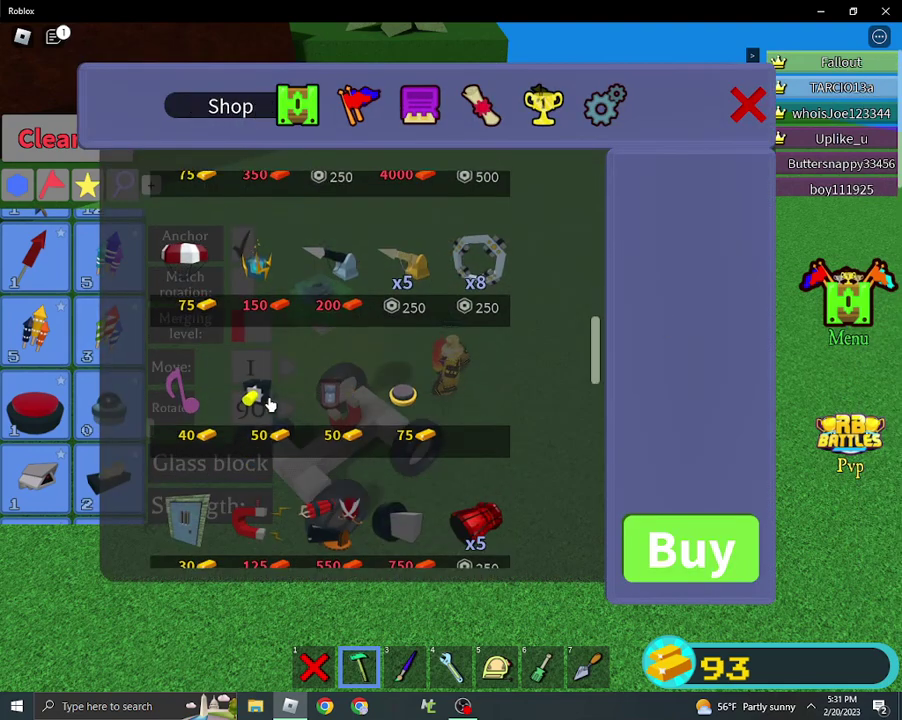
{"action": "scroll", "coordinate": [268, 403], "scroll_direction": "down", "scroll_amount": 4}
{"action": "scroll", "coordinate": [320, 405], "scroll_direction": "down", "scroll_amount": 3}
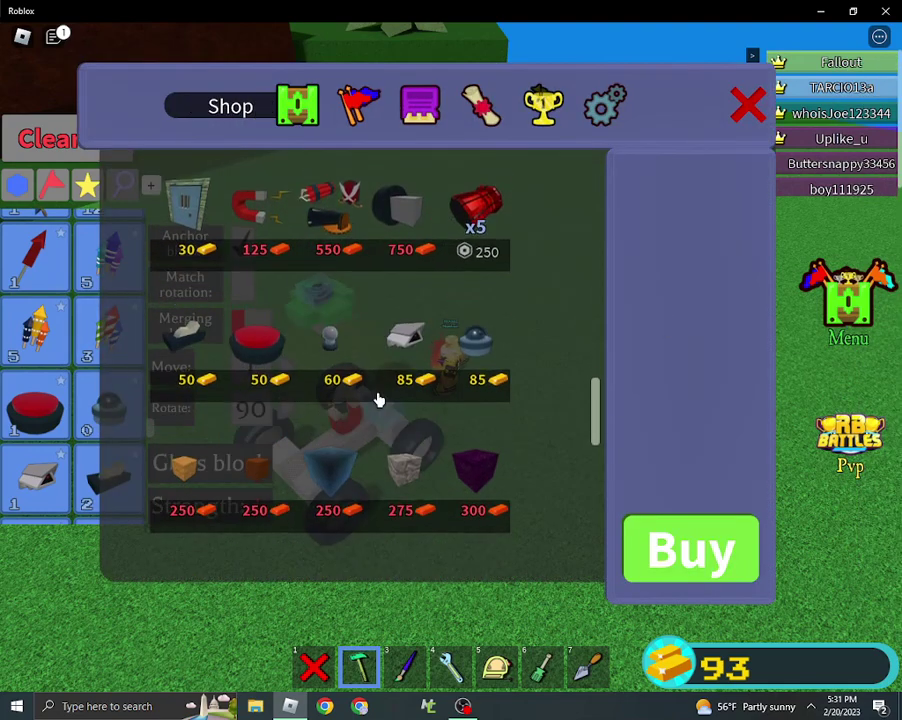
{"action": "left_click", "coordinate": [472, 345]}
{"action": "left_click", "coordinate": [690, 548]}
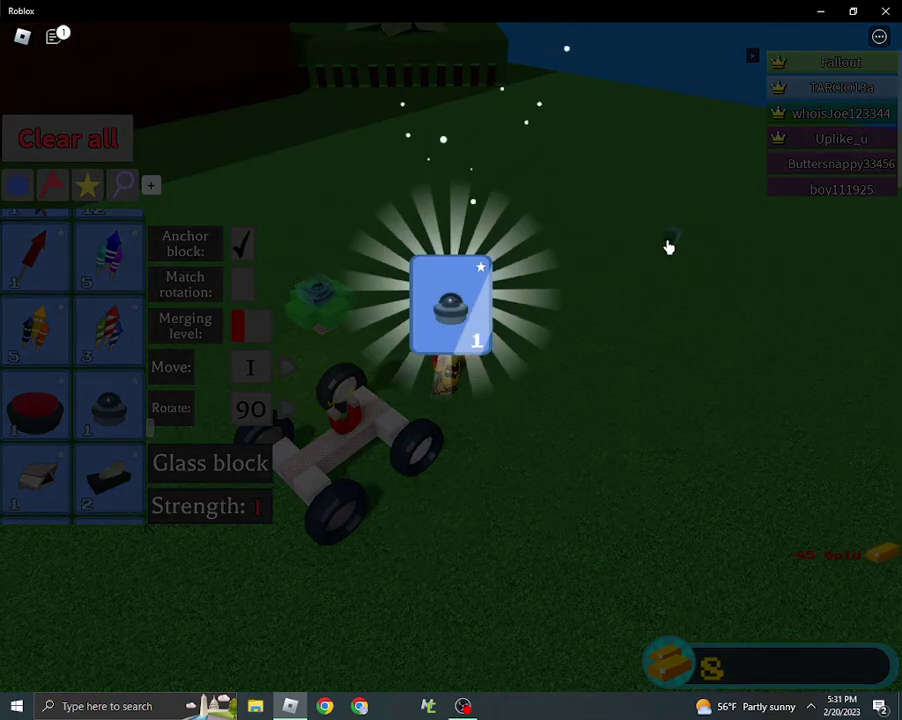
{"action": "left_click_drag", "start_coordinate": [520, 230], "coordinate": [540, 460]}
{"action": "scroll", "coordinate": [140, 410], "scroll_direction": "down", "scroll_amount": 3}
{"action": "scroll", "coordinate": [100, 300], "scroll_direction": "down", "scroll_amount": 3}
{"action": "scroll", "coordinate": [89, 248], "scroll_direction": "up", "scroll_amount": 3}
{"action": "scroll", "coordinate": [40, 300], "scroll_direction": "up", "scroll_amount": 3}
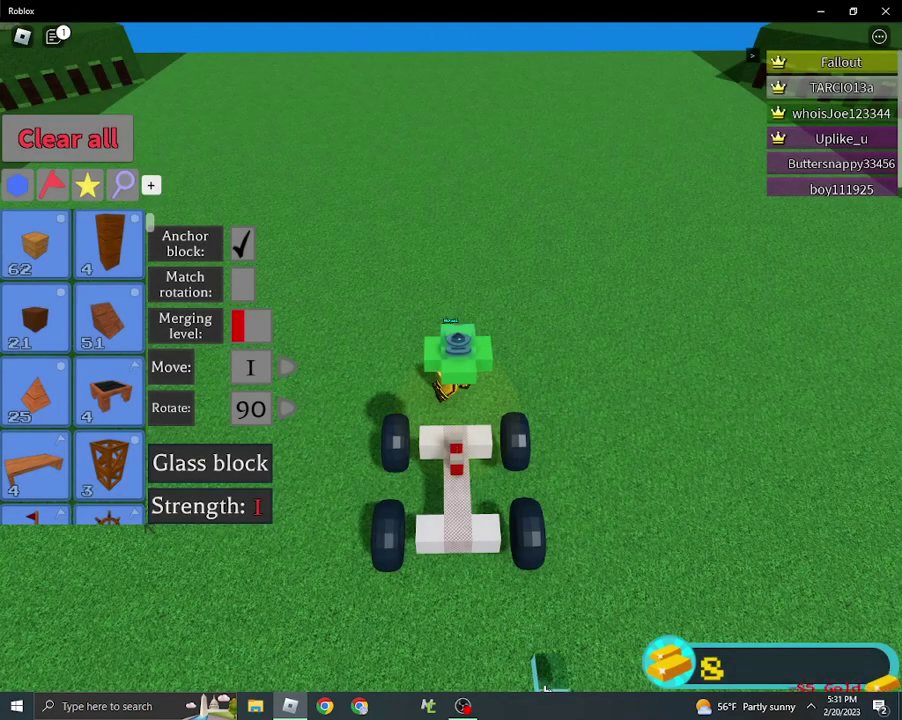
{"action": "left_click", "coordinate": [540, 660]}
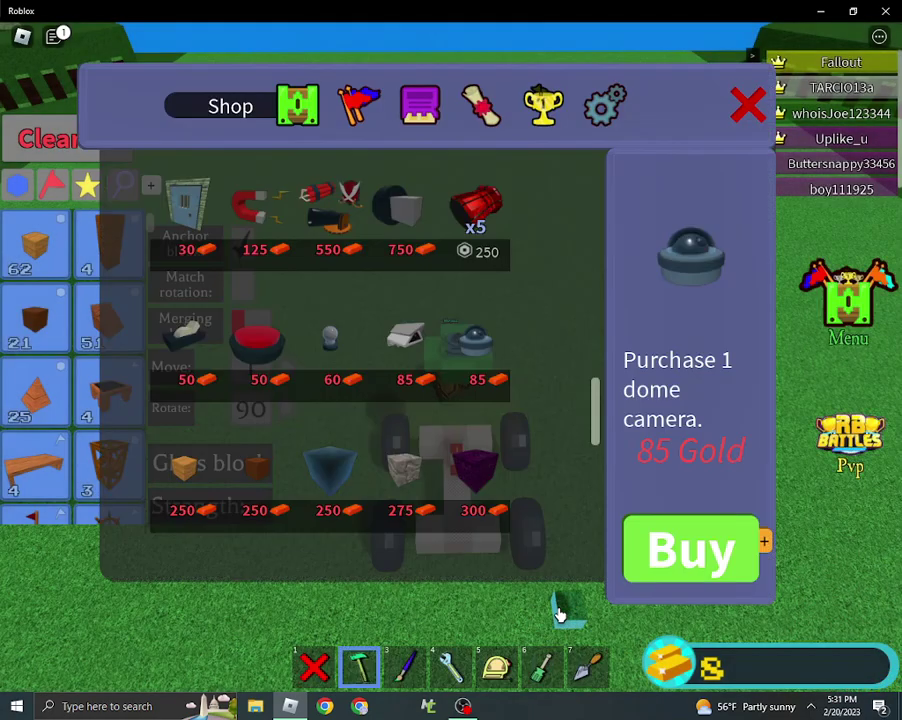
{"action": "key", "text": "3"}
Place a clone of the twelve-part UFO to the left of the original.
{"action": "left_click", "coordinate": [745, 104]}
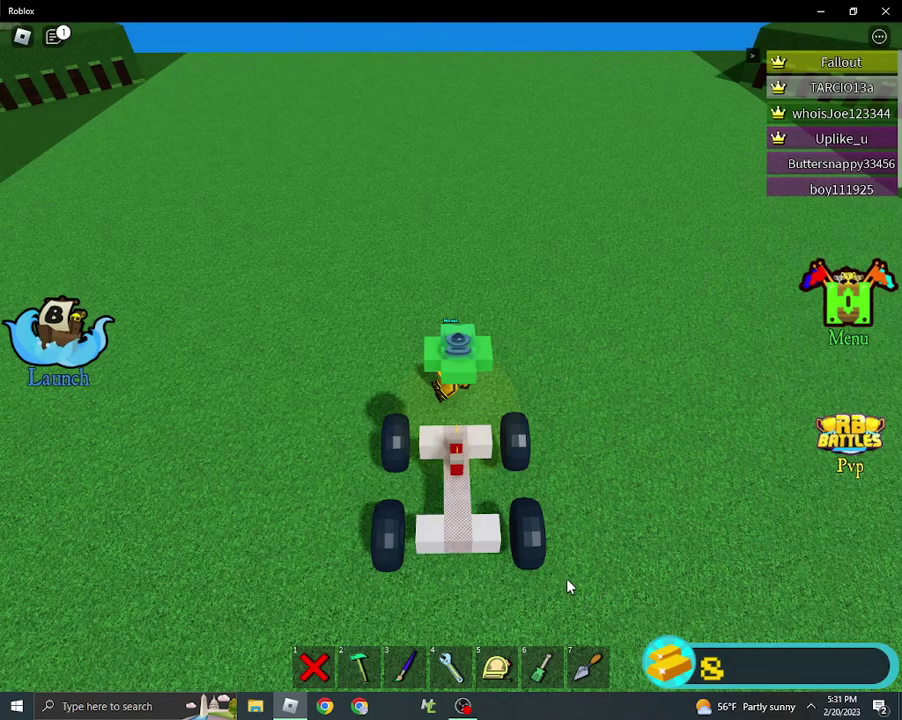
{"action": "left_click", "coordinate": [582, 668]}
{"action": "left_click_drag", "start_coordinate": [527, 222], "coordinate": [318, 170]}
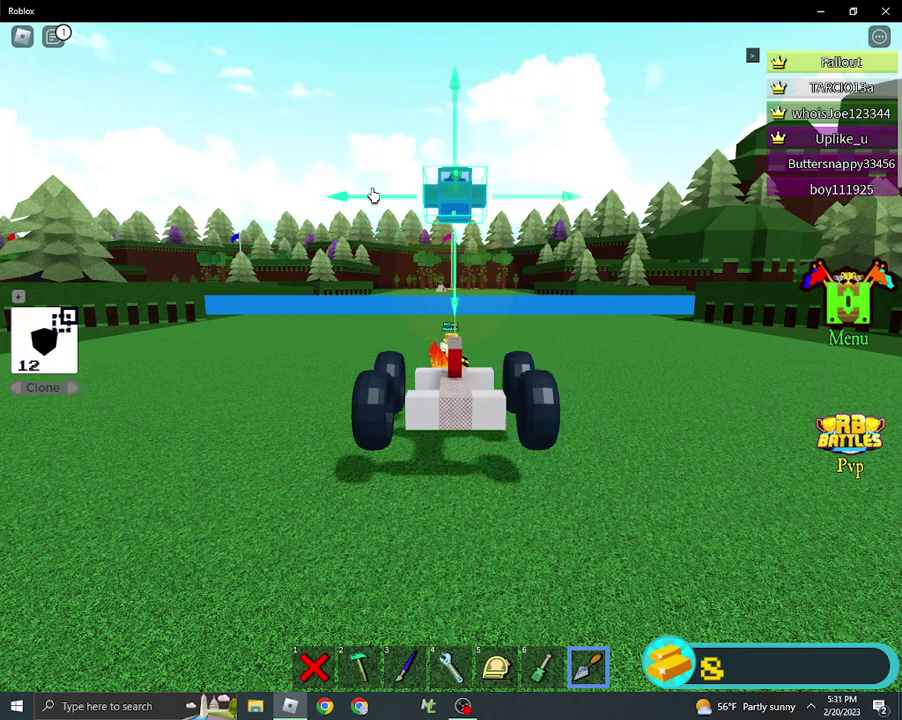
{"action": "left_click_drag", "start_coordinate": [372, 195], "coordinate": [130, 215]}
{"action": "key", "text": "7"}
Delete the two remaining parts on the centre pole.
{"action": "left_click", "coordinate": [455, 214]}
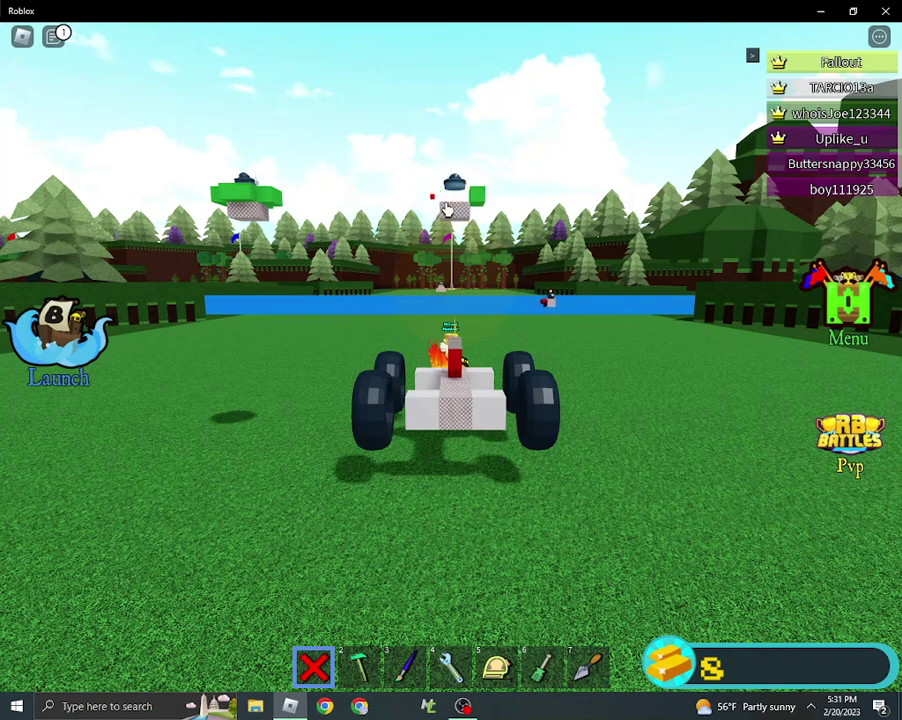
{"action": "left_click", "coordinate": [455, 205]}
{"action": "left_click_drag", "start_coordinate": [527, 134], "coordinate": [524, 185]}
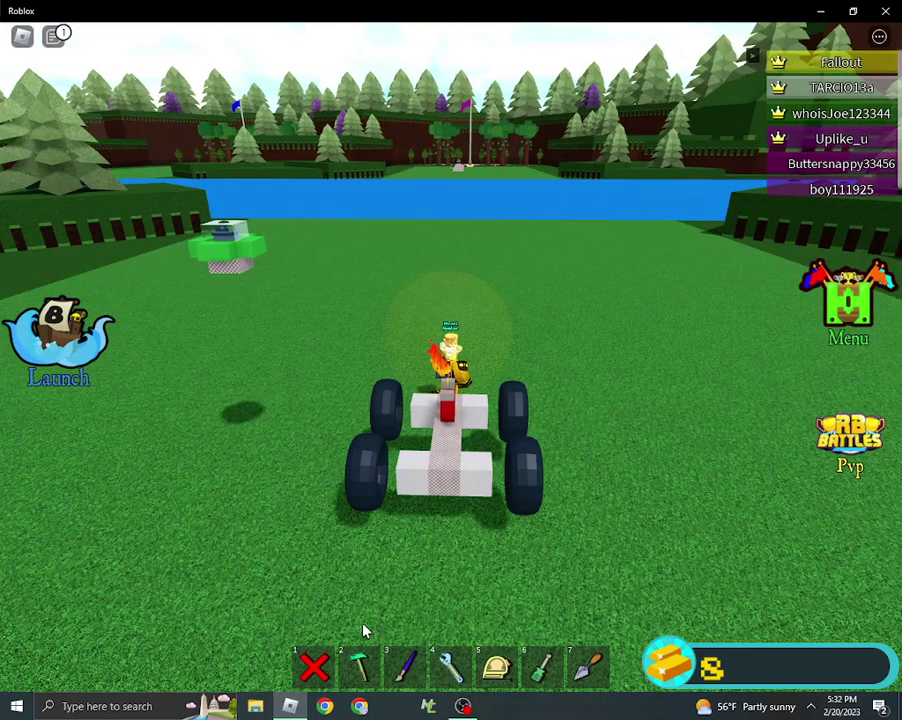
Unanchor the UFO copy so it drops, then delete its fallen parts.
{"action": "left_click", "coordinate": [535, 672]}
{"action": "left_click_drag", "start_coordinate": [90, 210], "coordinate": [115, 195]}
{"action": "left_click", "coordinate": [96, 192]}
{"action": "left_click", "coordinate": [538, 665]}
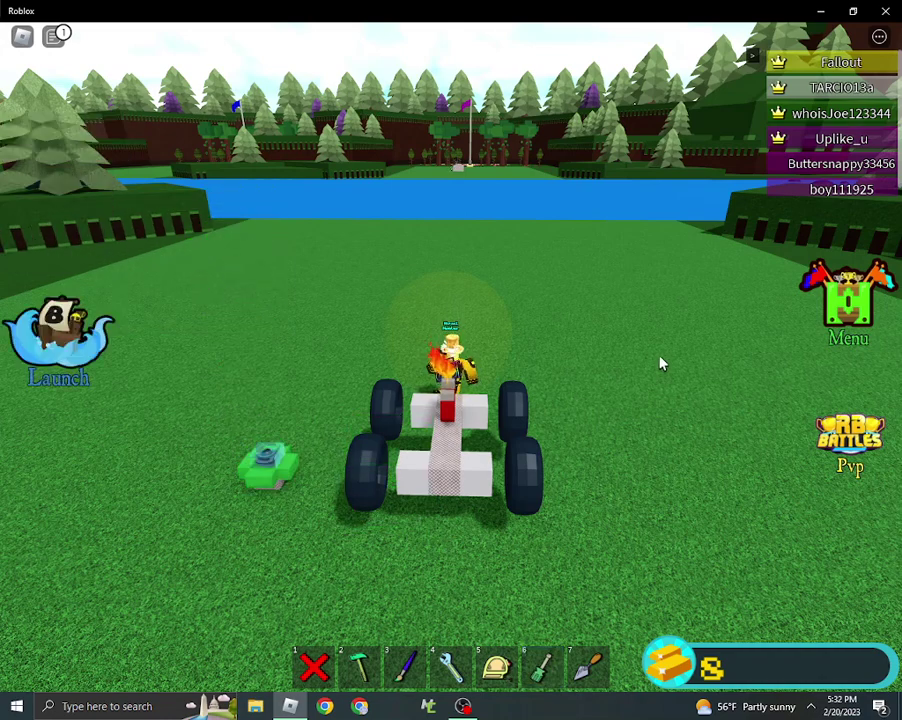
{"action": "left_click", "coordinate": [262, 484]}
{"action": "left_click", "coordinate": [287, 482]}
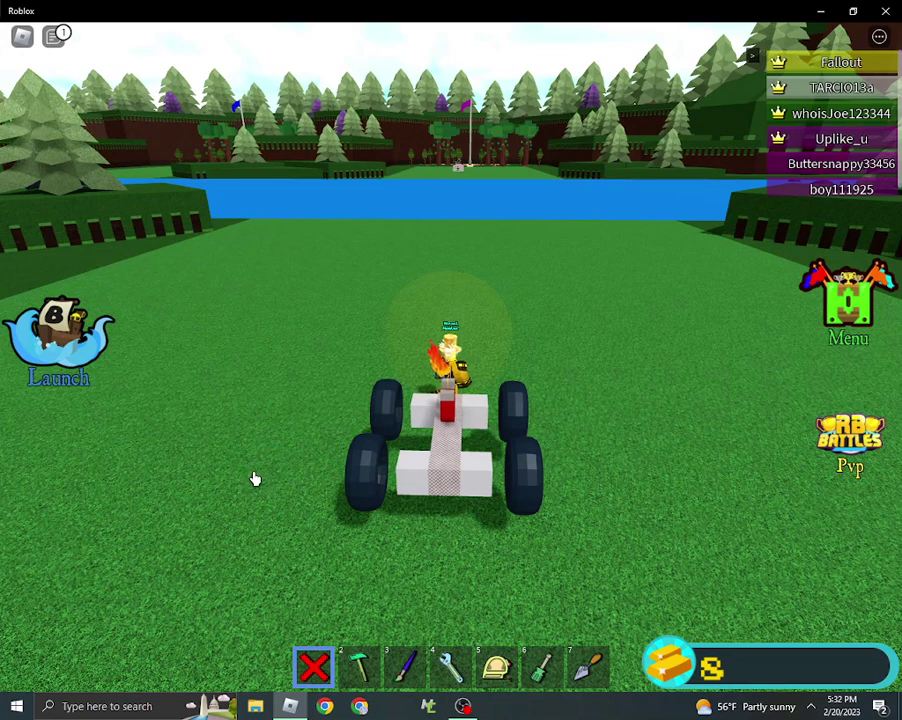
Place a Titanium block and take back the misplaced one.
{"action": "key", "text": "2"}
{"action": "scroll", "coordinate": [18, 359], "scroll_direction": "down", "scroll_amount": 5}
{"action": "scroll", "coordinate": [18, 359], "scroll_direction": "down", "scroll_amount": 5}
{"action": "scroll", "coordinate": [18, 359], "scroll_direction": "down", "scroll_amount": 5}
{"action": "scroll", "coordinate": [18, 359], "scroll_direction": "down", "scroll_amount": 5}
{"action": "scroll", "coordinate": [18, 359], "scroll_direction": "down", "scroll_amount": 3}
{"action": "left_click", "coordinate": [109, 372]}
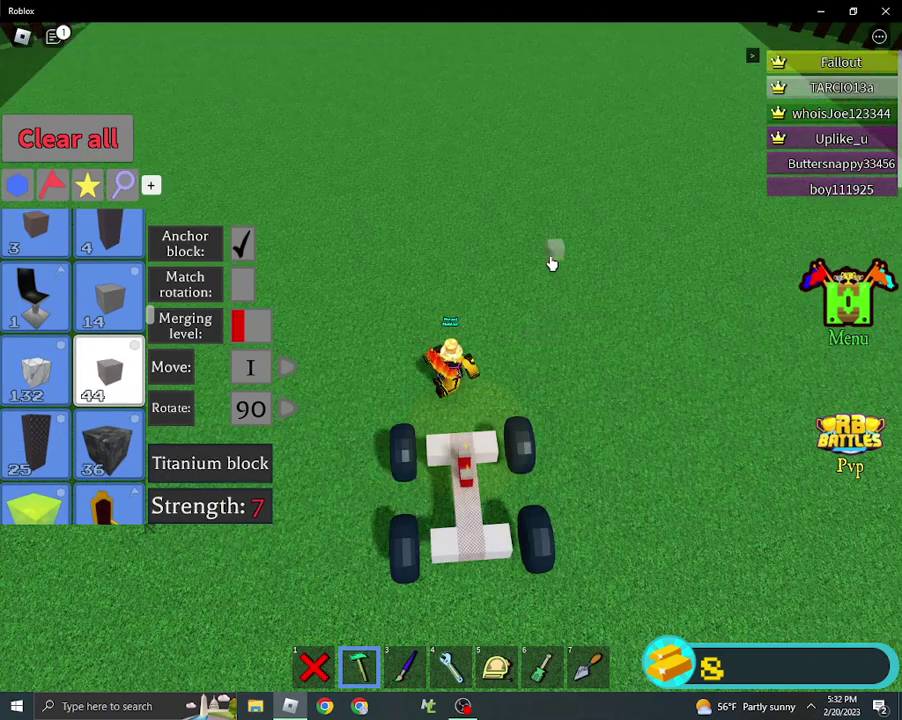
{"action": "left_click", "coordinate": [465, 398]}
{"action": "right_click", "coordinate": [565, 540]}
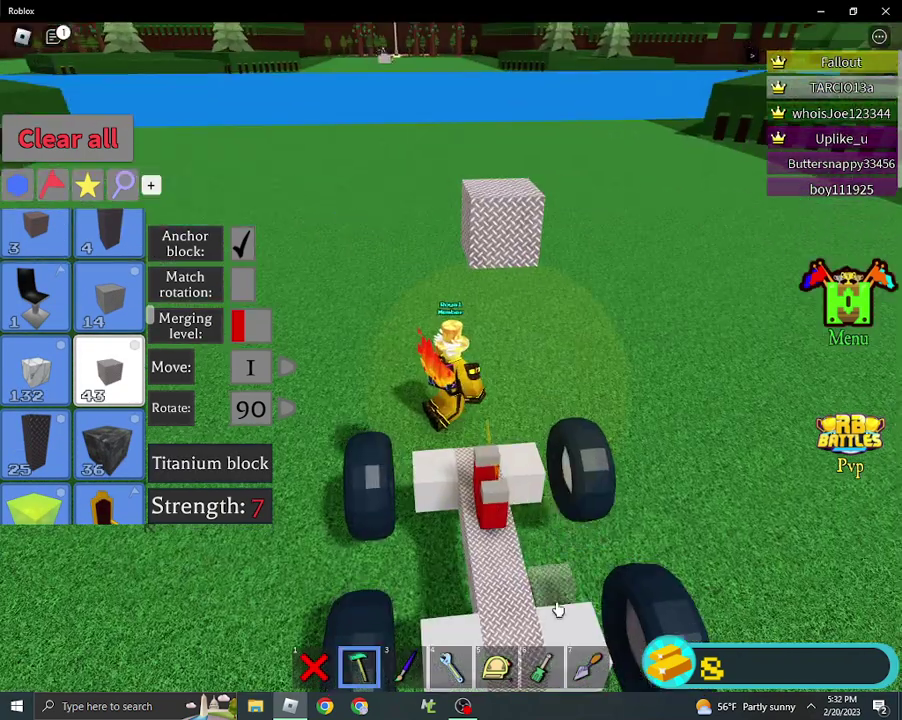
{"action": "right_click", "coordinate": [557, 610]}
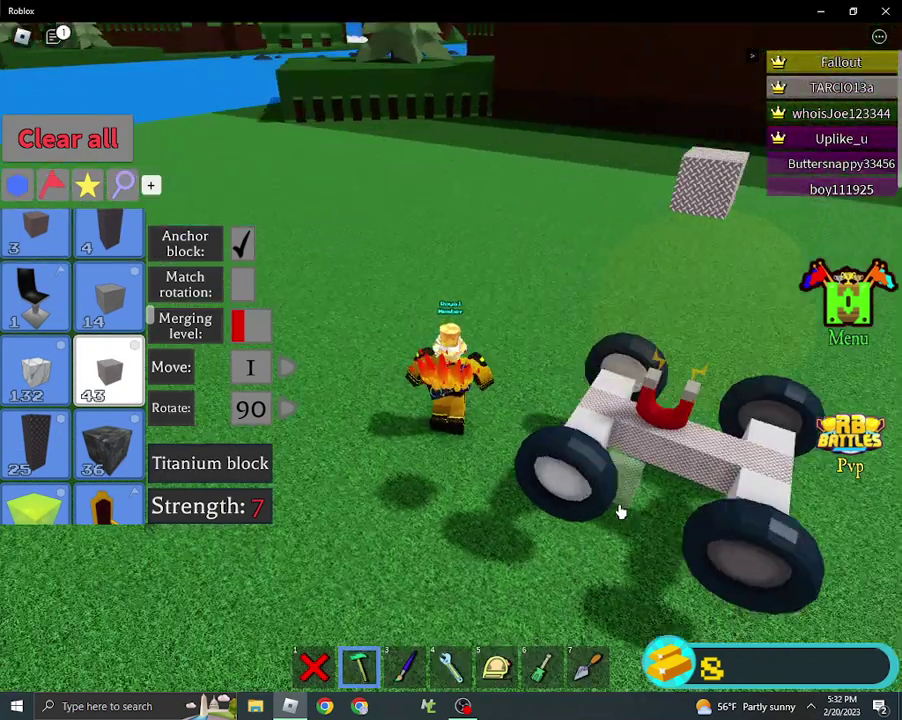
{"action": "left_click", "coordinate": [710, 160]}
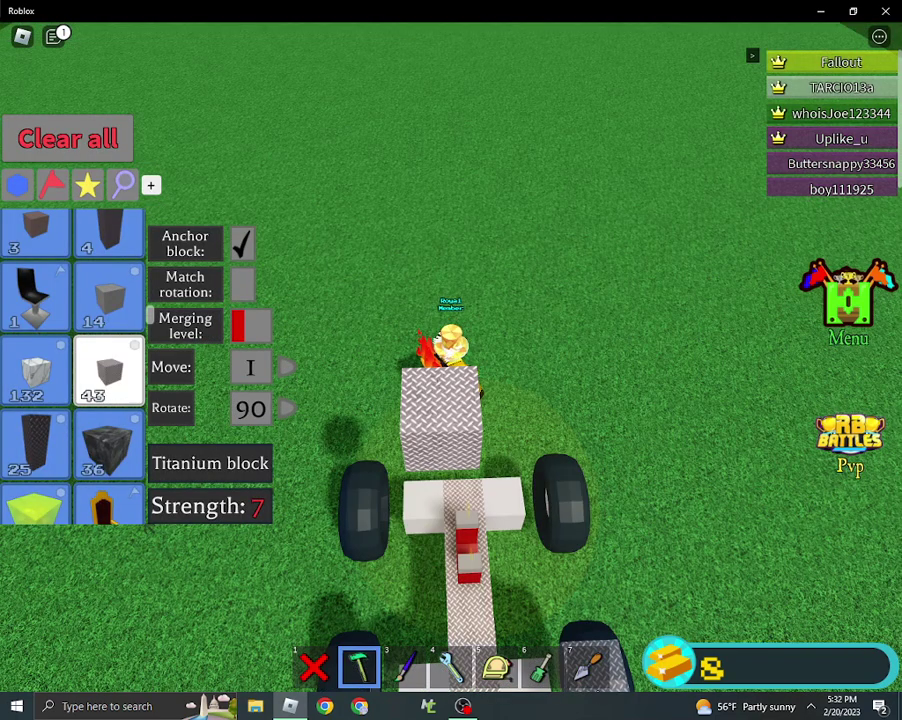
Move the titanium block to a new spot on the car.
{"action": "key", "text": "7"}
{"action": "left_click", "coordinate": [447, 405]}
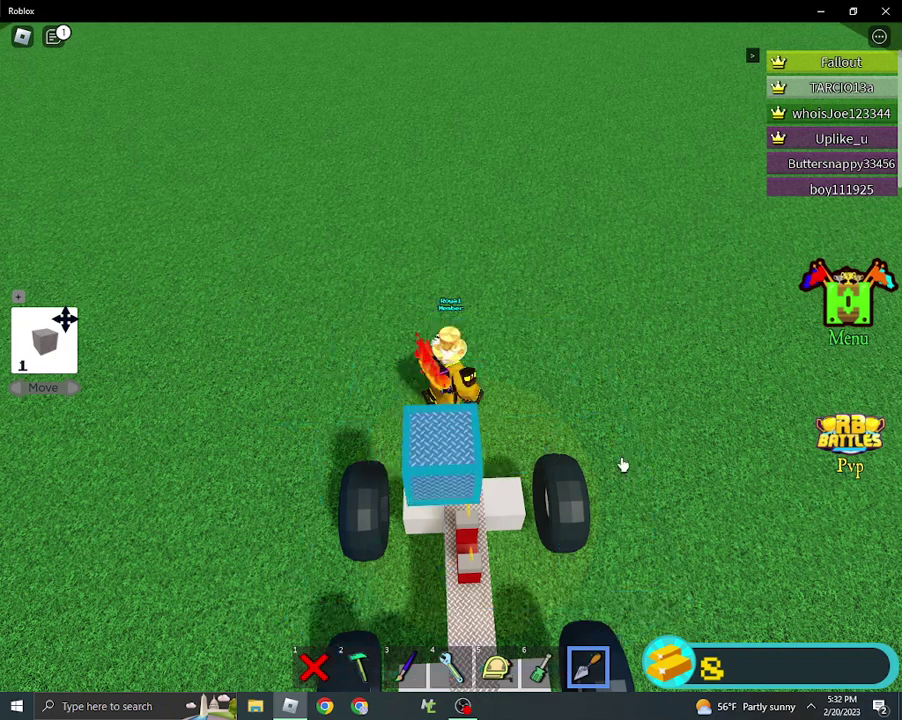
{"action": "left_click", "coordinate": [481, 418]}
{"action": "key", "text": "1"}
{"action": "key", "text": "3"}
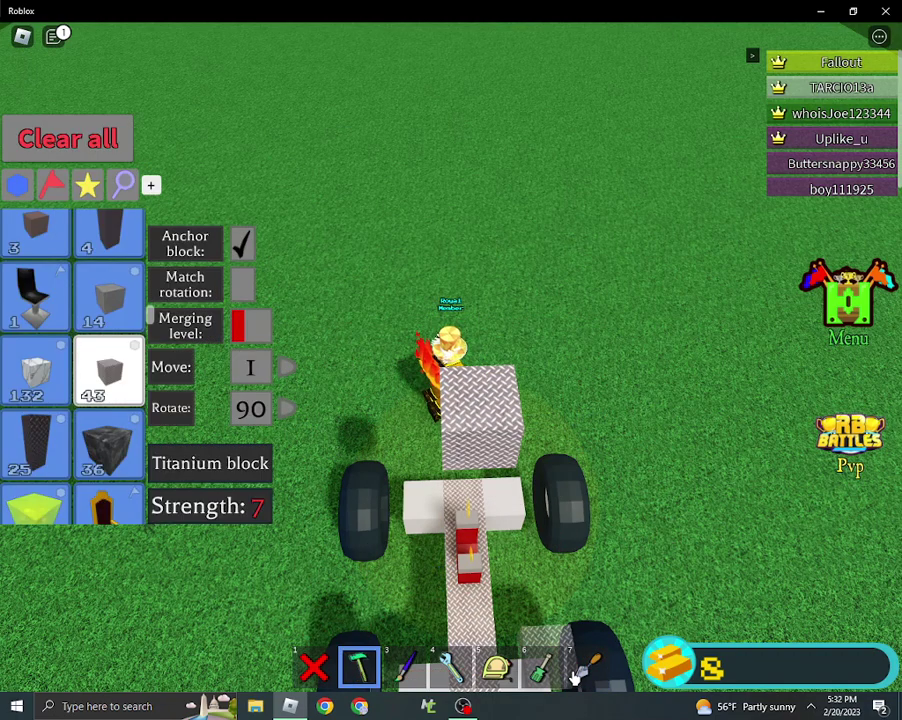
Halve the titanium block's height to 2,1,2 and clone it beside the original.
{"action": "key", "text": "5"}
{"action": "left_click", "coordinate": [476, 430]}
{"action": "left_click_drag", "start_coordinate": [480, 345], "coordinate": [483, 370]}
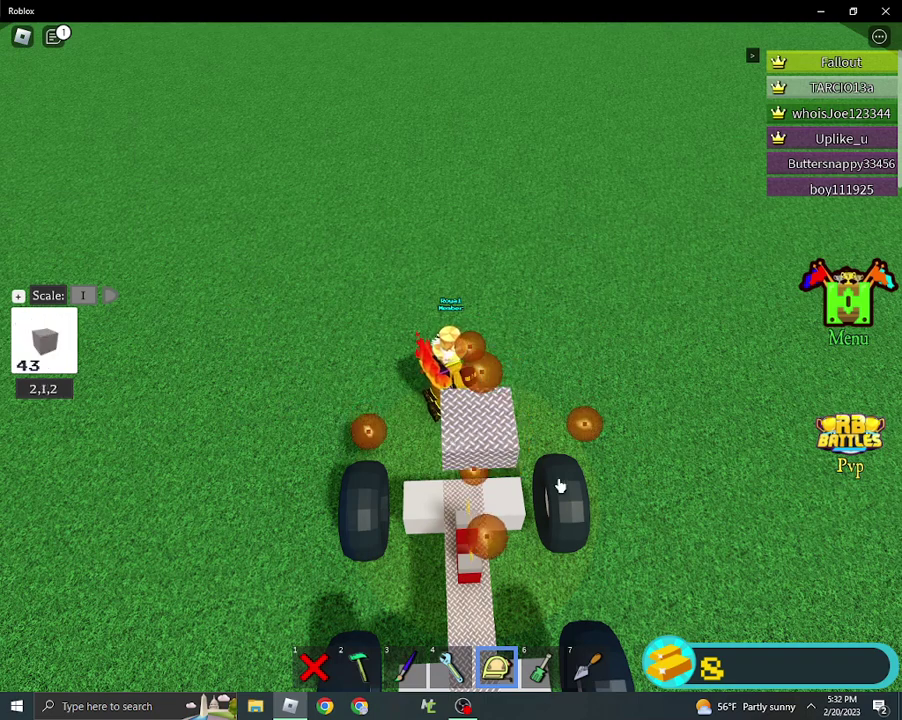
{"action": "left_click", "coordinate": [585, 665]}
{"action": "left_click", "coordinate": [480, 425]}
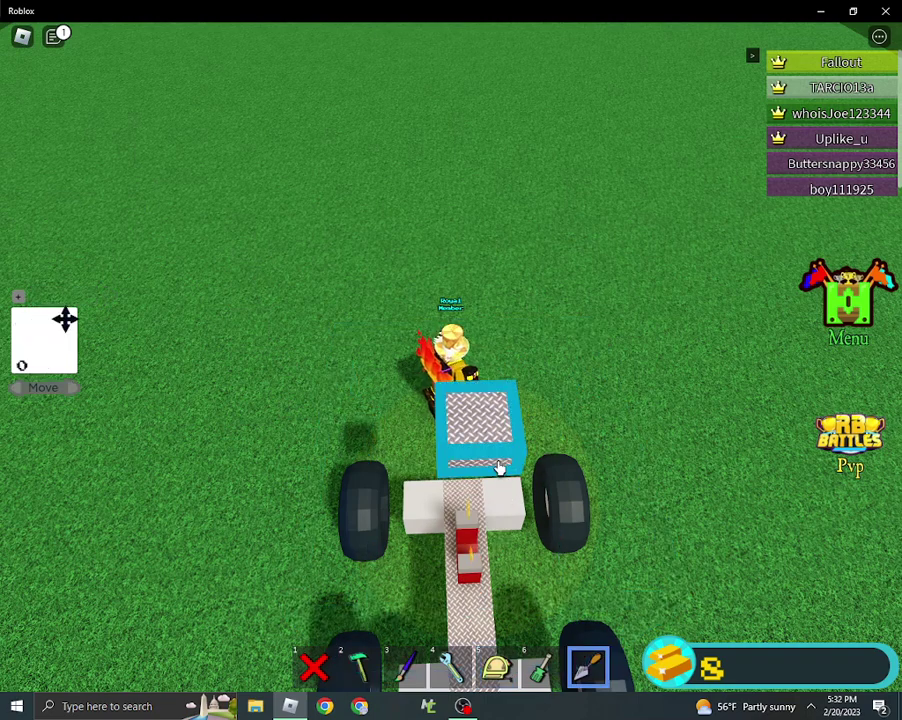
{"action": "left_click", "coordinate": [71, 390]}
{"action": "left_click_drag", "start_coordinate": [620, 431], "coordinate": [740, 425]}
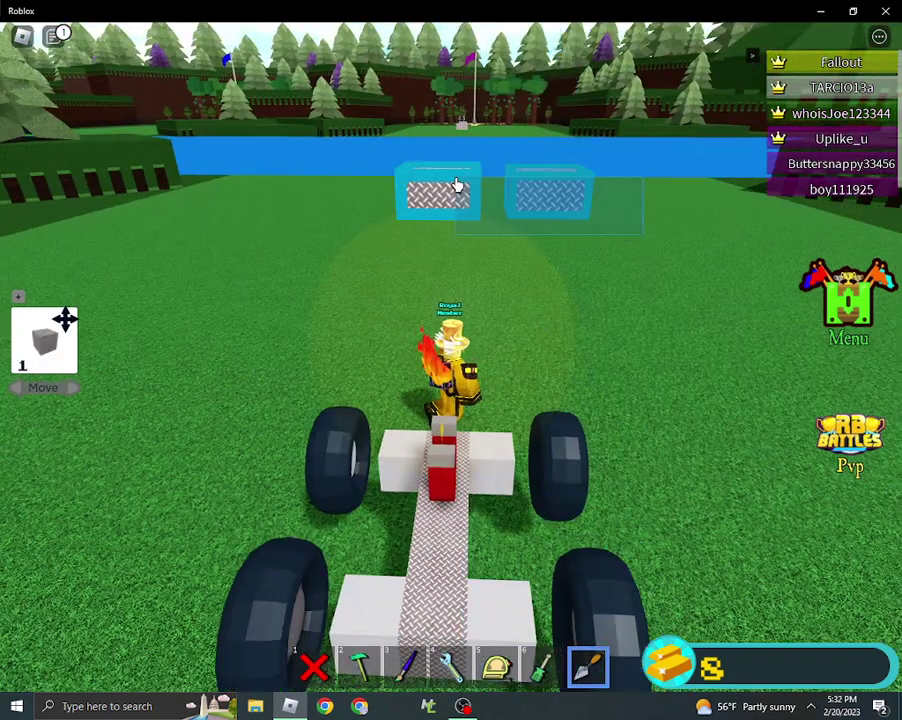
Clone the pair of titanium blocks to float above the car.
{"action": "left_click", "coordinate": [455, 185], "text": "shift"}
{"action": "left_click", "coordinate": [78, 390]}
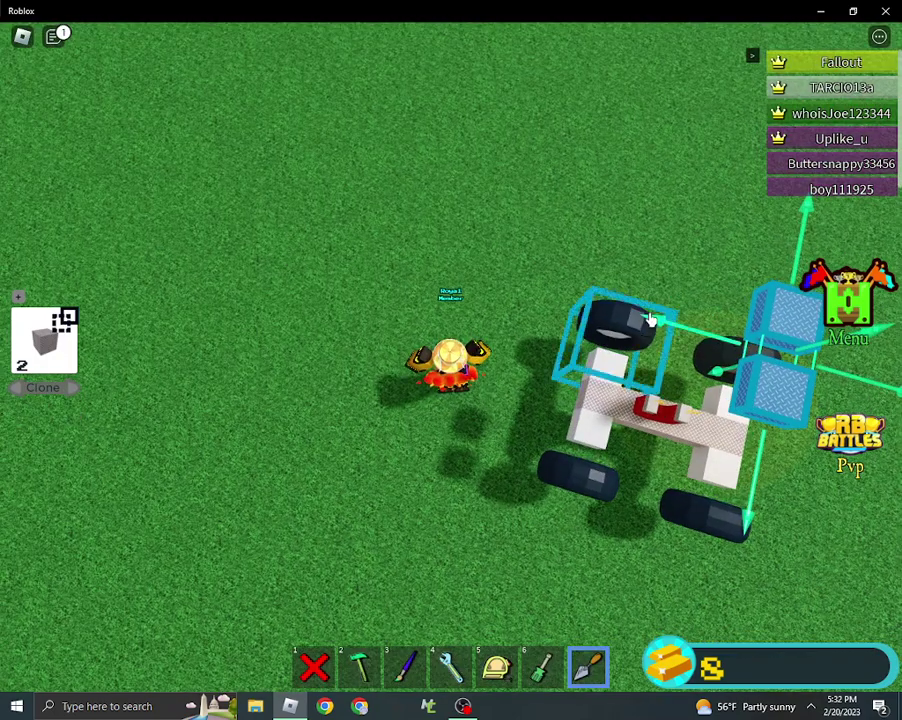
{"action": "mouse_move", "coordinate": [640, 330]}
{"action": "left_mouse_down"}
{"action": "mouse_move", "coordinate": [662, 326]}
{"action": "mouse_move", "coordinate": [690, 300]}
{"action": "left_mouse_up"}
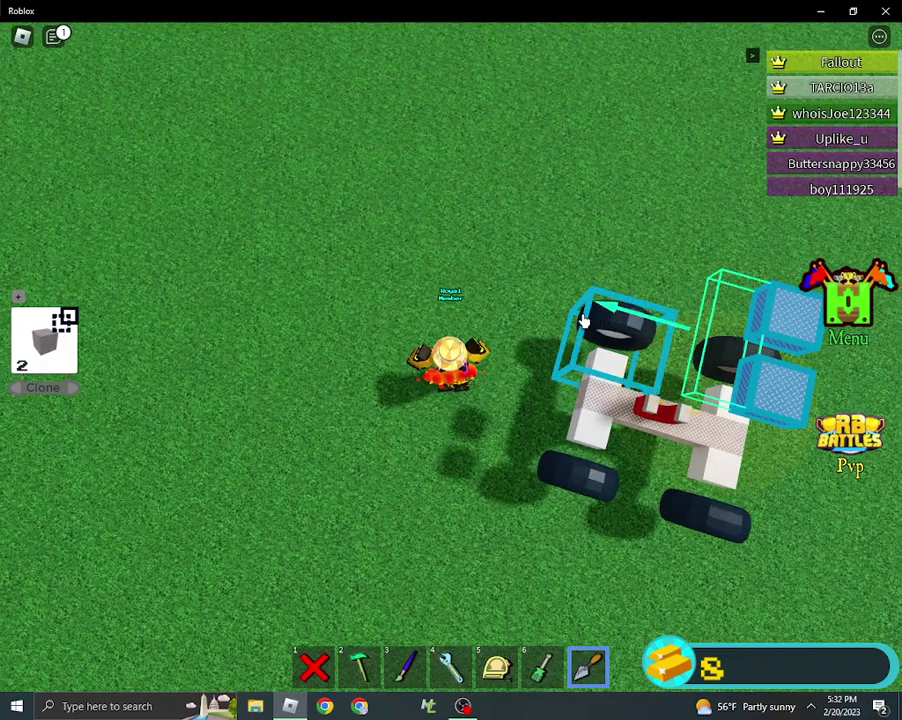
{"action": "left_click", "coordinate": [43, 387]}
Reposition individual titanium copies above the car's front wheels.
{"action": "left_click_drag", "start_coordinate": [540, 120], "coordinate": [650, 330]}
{"action": "left_click", "coordinate": [610, 250]}
{"action": "mouse_move", "coordinate": [720, 228]}
{"action": "left_mouse_down"}
{"action": "mouse_move", "coordinate": [787, 217]}
{"action": "mouse_move", "coordinate": [735, 362]}
{"action": "left_mouse_up"}
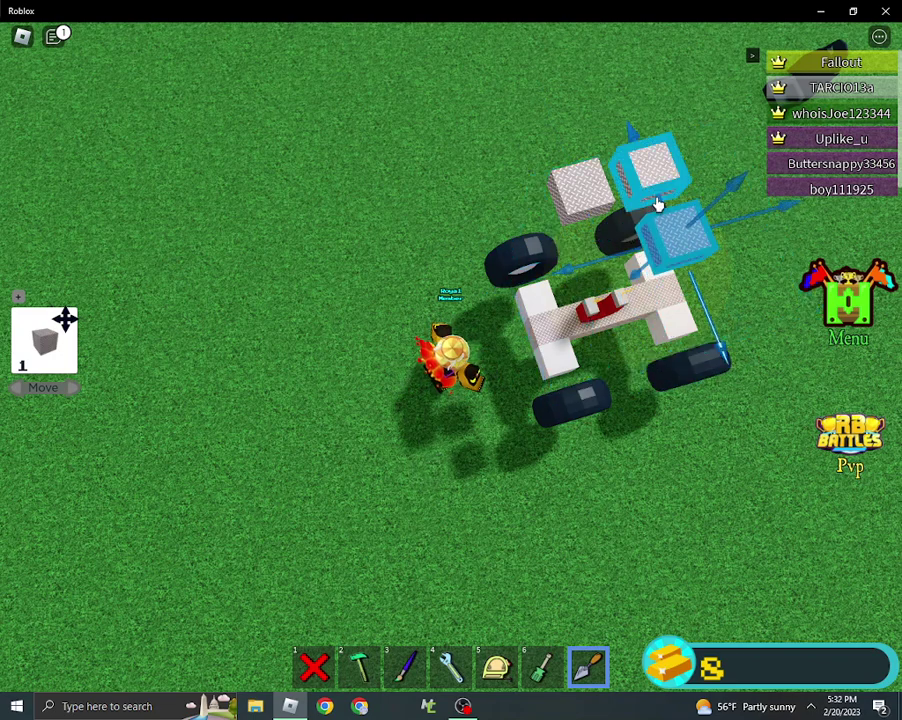
{"action": "left_click", "coordinate": [661, 106]}
{"action": "left_click", "coordinate": [650, 165]}
{"action": "left_click_drag", "start_coordinate": [735, 310], "coordinate": [710, 300]}
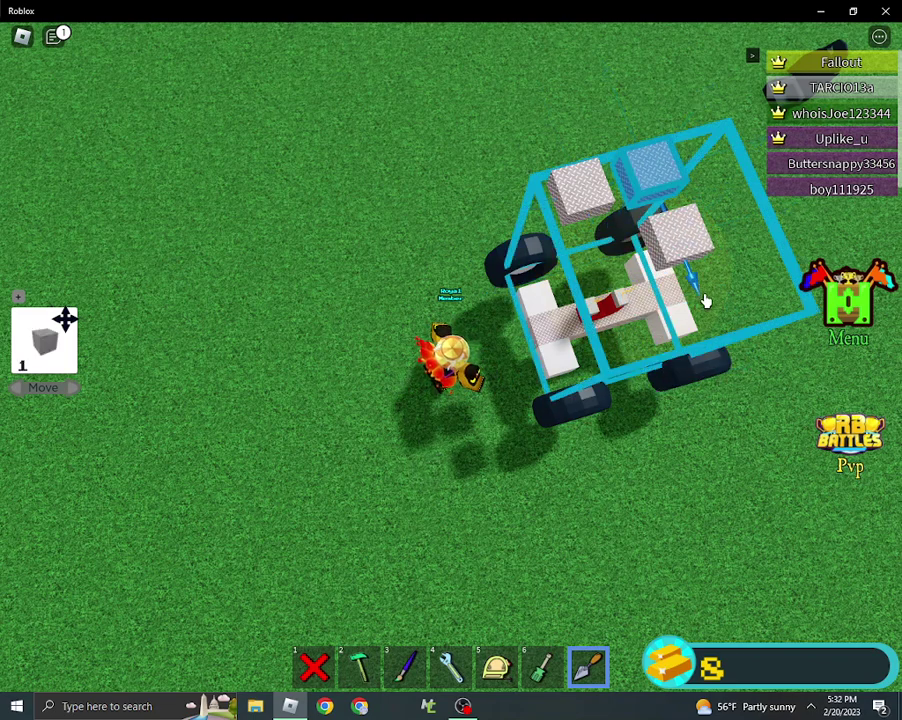
{"action": "mouse_move", "coordinate": [580, 205]}
{"action": "left_mouse_down"}
{"action": "mouse_move", "coordinate": [615, 295]}
{"action": "mouse_move", "coordinate": [670, 372]}
{"action": "mouse_move", "coordinate": [754, 430]}
{"action": "left_mouse_up"}
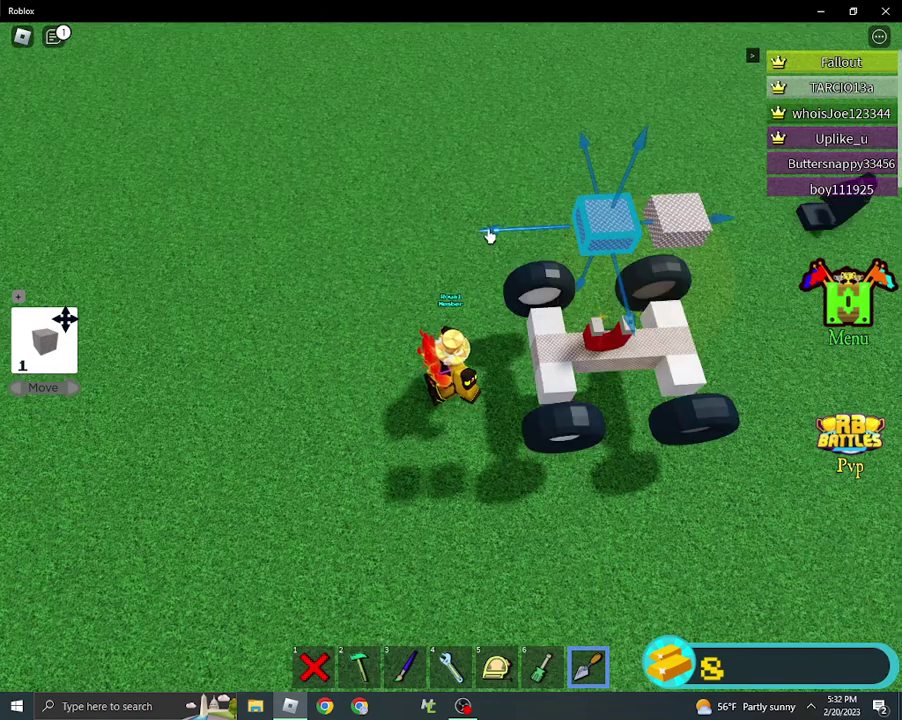
Place three plastic blocks above the car and paint them green.
{"action": "key", "text": "1"}
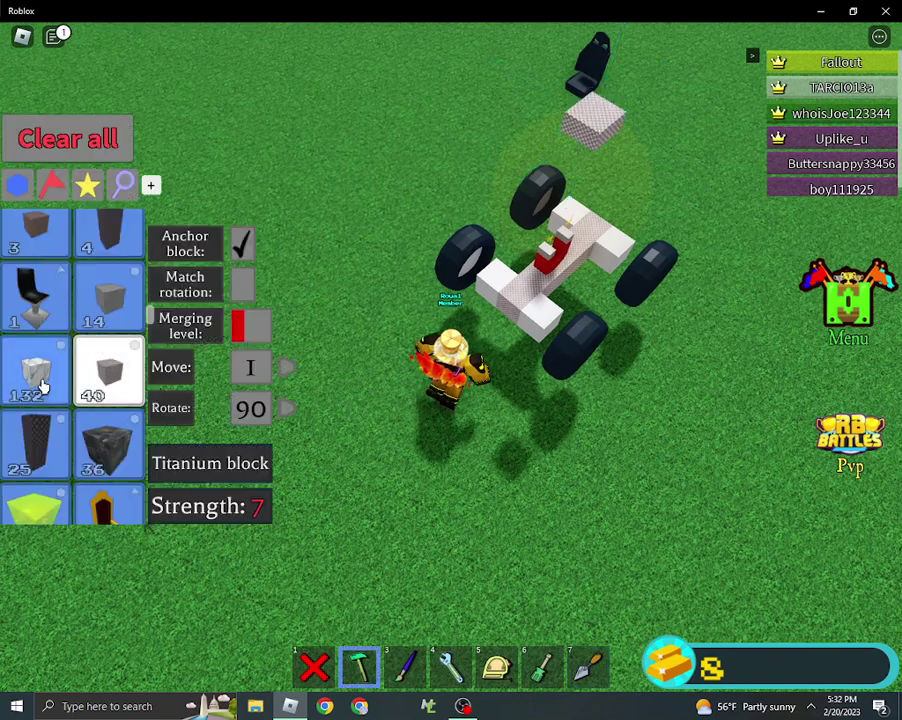
{"action": "scroll", "coordinate": [42, 385], "scroll_direction": "down", "scroll_amount": 5}
{"action": "scroll", "coordinate": [60, 350], "scroll_direction": "down", "scroll_amount": 5}
{"action": "scroll", "coordinate": [60, 350], "scroll_direction": "down", "scroll_amount": 5}
{"action": "scroll", "coordinate": [108, 290], "scroll_direction": "down", "scroll_amount": 3}
{"action": "left_click", "coordinate": [108, 290]}
{"action": "left_click", "coordinate": [600, 100]}
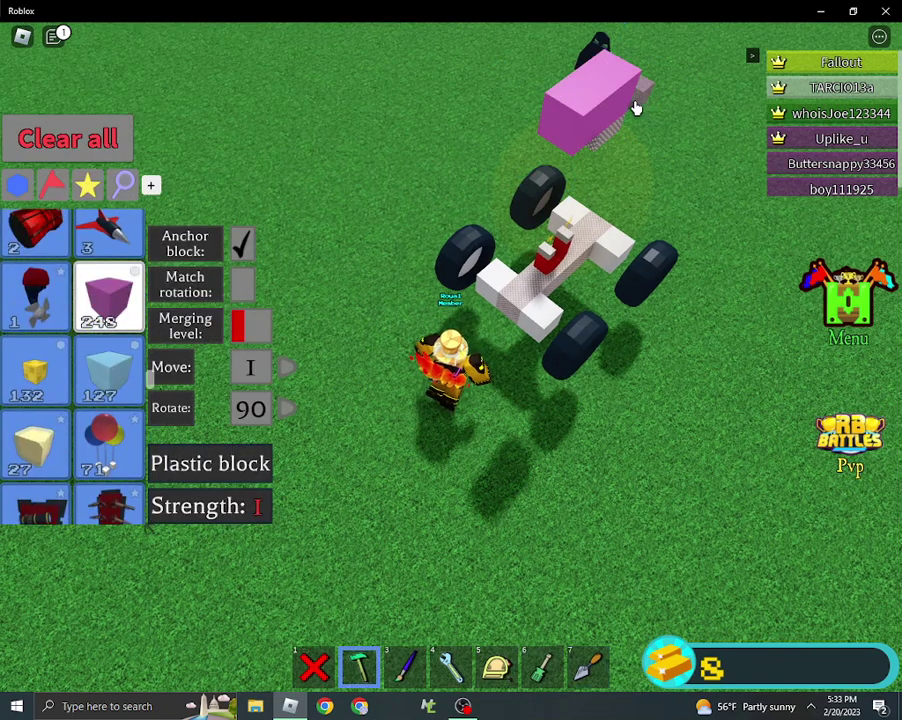
{"action": "left_click", "coordinate": [627, 108]}
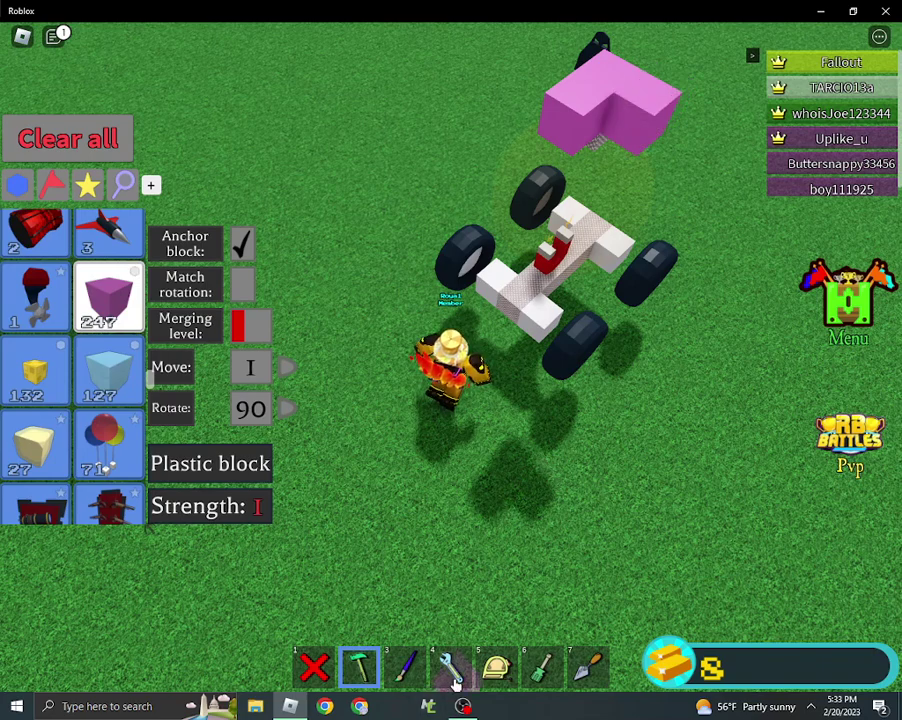
{"action": "left_click", "coordinate": [417, 672]}
{"action": "left_click", "coordinate": [620, 85]}
{"action": "left_click", "coordinate": [600, 110]}
Add two more plastic blocks to the cluster and paint them green.
{"action": "key", "text": "2"}
{"action": "left_click", "coordinate": [660, 190]}
{"action": "left_click", "coordinate": [697, 168]}
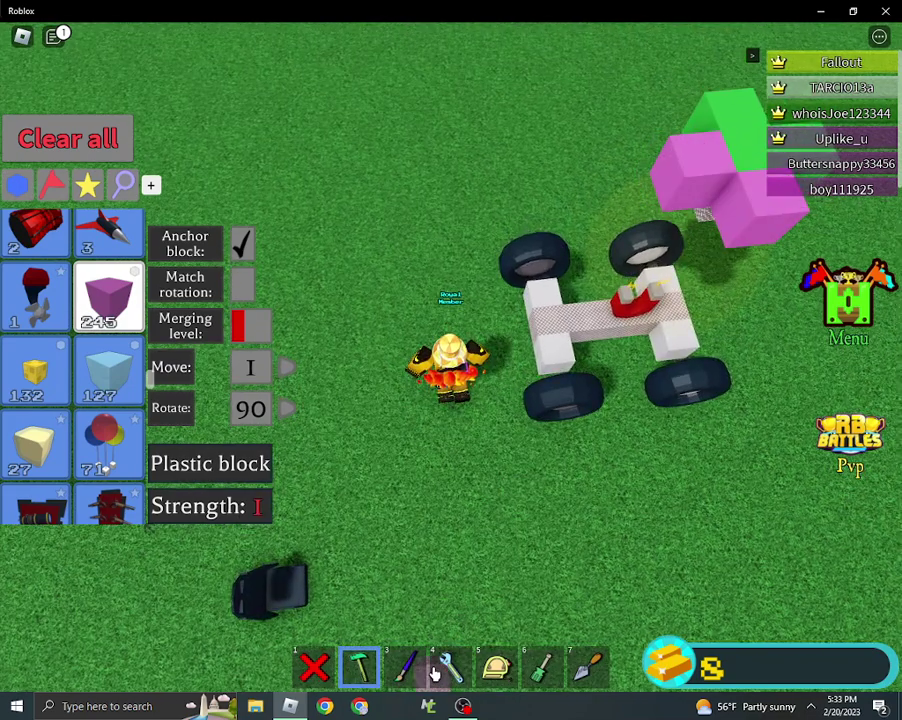
{"action": "left_click", "coordinate": [413, 662]}
{"action": "left_click", "coordinate": [690, 200]}
{"action": "left_click", "coordinate": [735, 215]}
{"action": "key", "text": "6"}
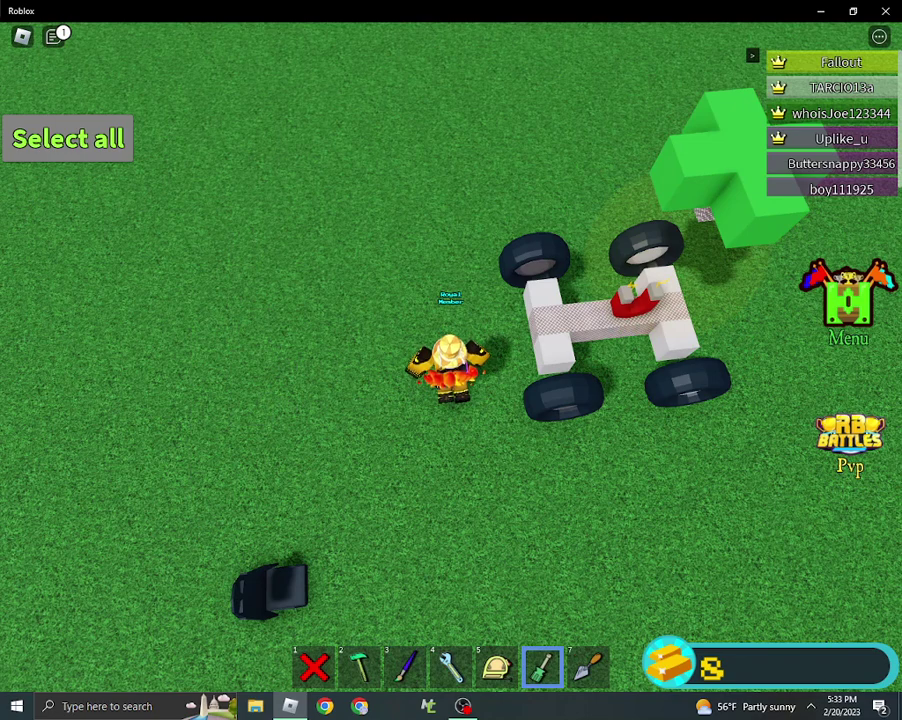
Restore the game window to full screen.
{"action": "key", "text": "5"}
{"action": "left_click_drag", "start_coordinate": [740, 220], "coordinate": [660, 55]}
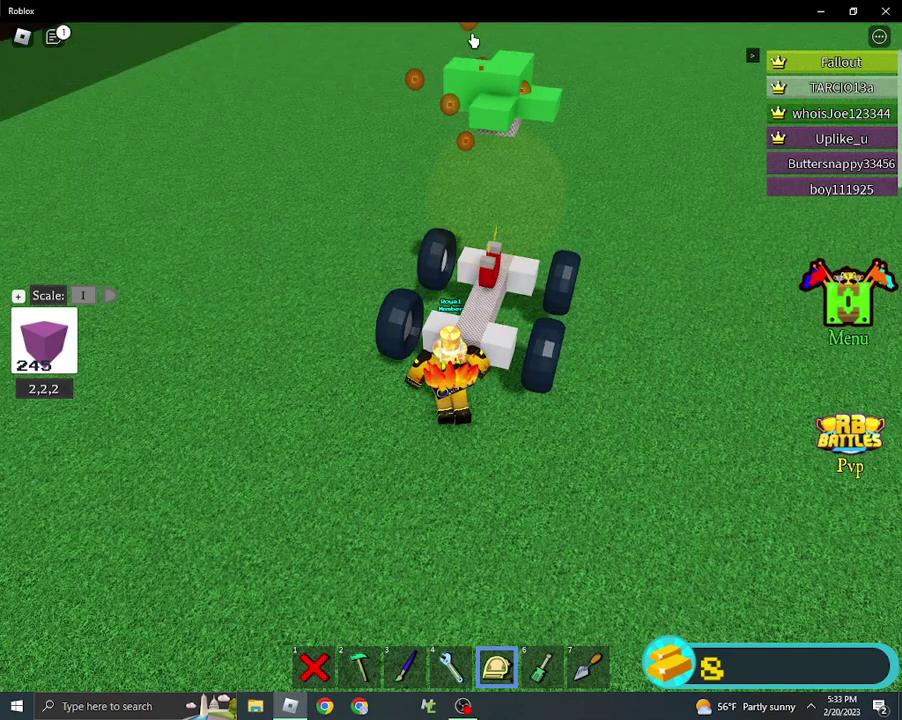
{"action": "left_click_drag", "start_coordinate": [473, 12], "coordinate": [548, 38]}
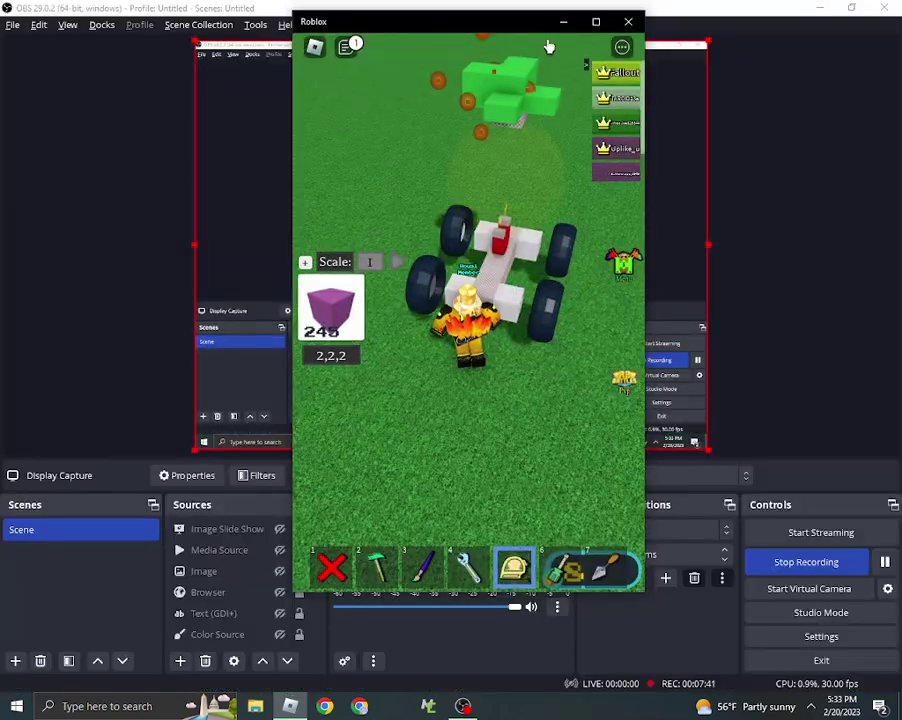
{"action": "left_click", "coordinate": [597, 21]}
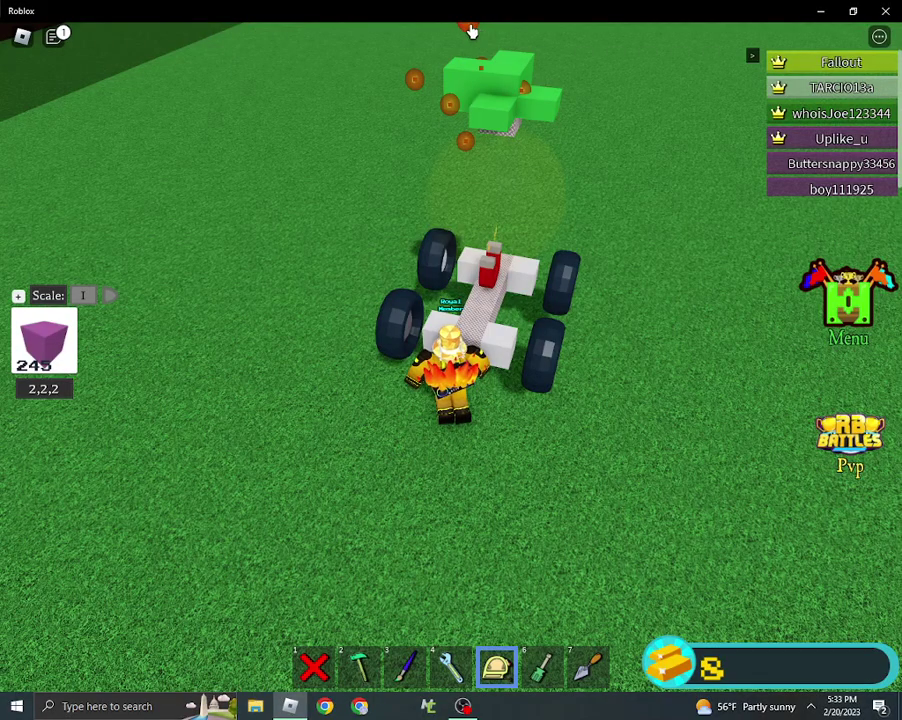
Resize each green block down to half height, 2,1,2.
{"action": "left_click", "coordinate": [486, 128]}
{"action": "left_click_drag", "start_coordinate": [479, 140], "coordinate": [582, 113]}
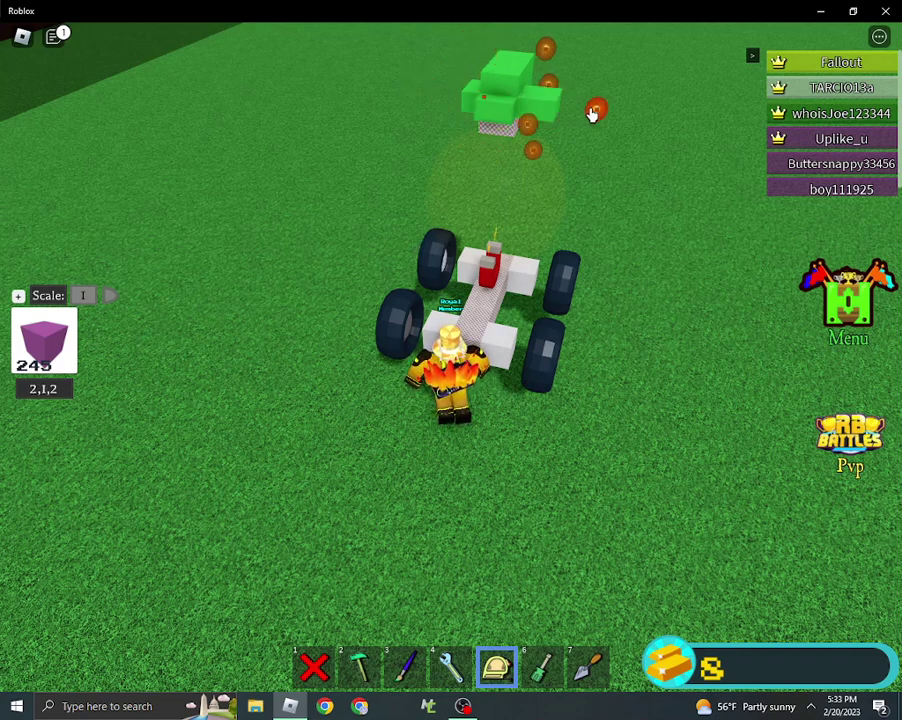
{"action": "left_click", "coordinate": [506, 66]}
{"action": "left_click_drag", "start_coordinate": [505, 33], "coordinate": [519, 75]}
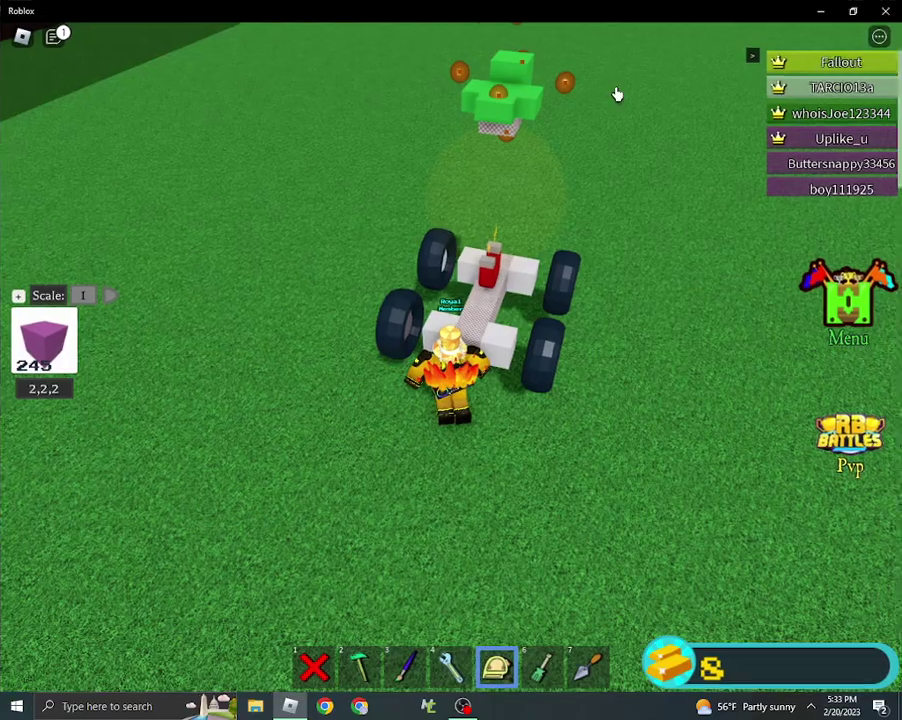
{"action": "left_click_drag", "start_coordinate": [617, 94], "coordinate": [679, 77]}
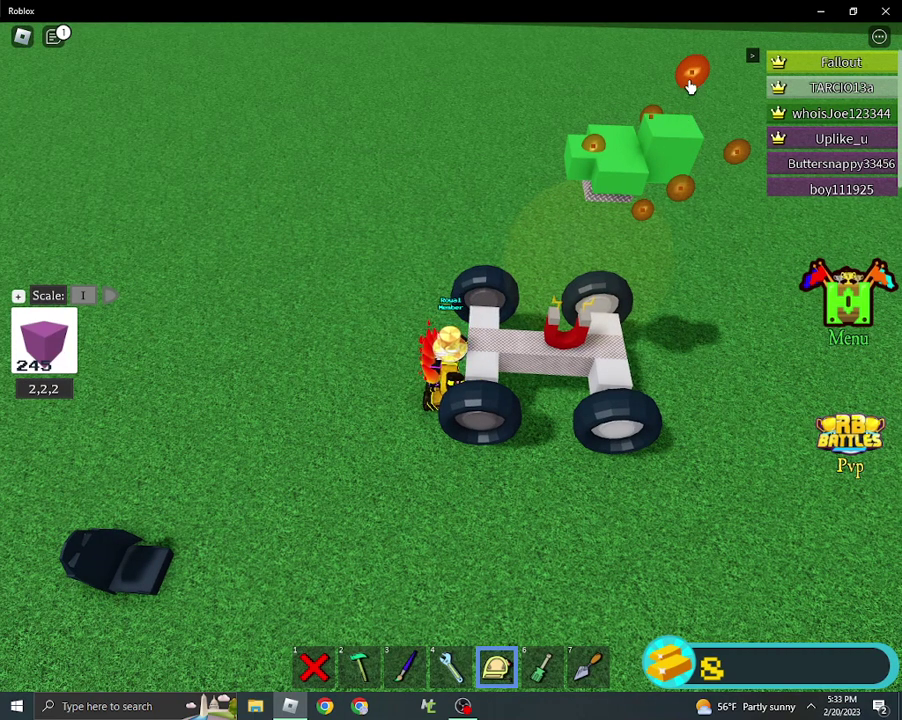
{"action": "left_click_drag", "start_coordinate": [689, 85], "coordinate": [704, 126]}
{"action": "left_click_drag", "start_coordinate": [653, 53], "coordinate": [655, 76]}
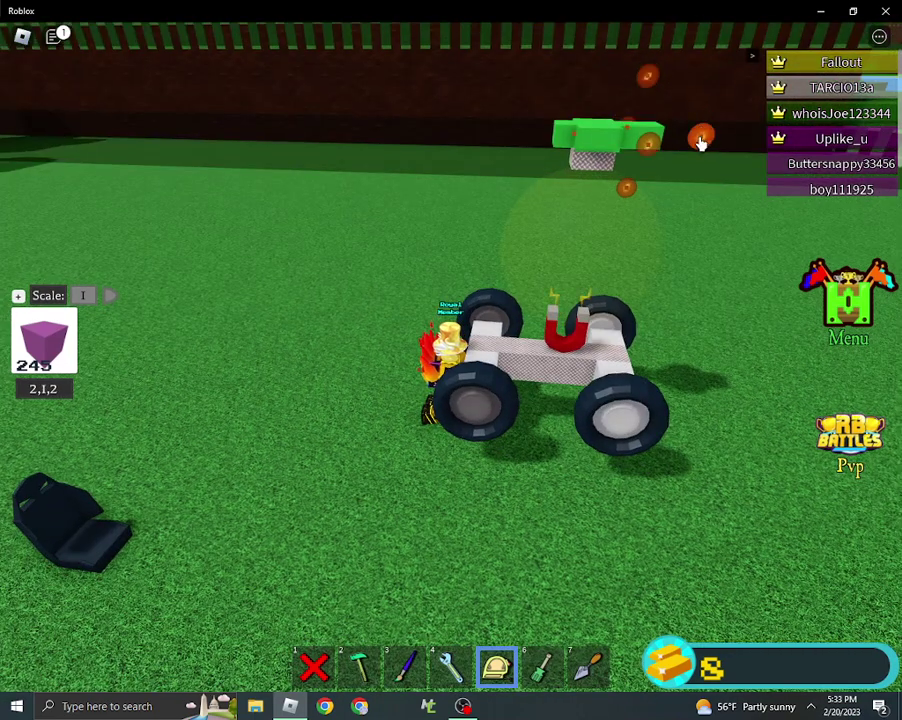
Place a Dome Camera on the green block and a glass block over it.
{"action": "key", "text": "2"}
{"action": "scroll", "coordinate": [40, 390], "scroll_direction": "down", "scroll_amount": 3}
{"action": "scroll", "coordinate": [18, 395], "scroll_direction": "down", "scroll_amount": 3}
{"action": "scroll", "coordinate": [18, 395], "scroll_direction": "down", "scroll_amount": 3}
{"action": "scroll", "coordinate": [60, 300], "scroll_direction": "up", "scroll_amount": 1}
{"action": "left_click", "coordinate": [137, 248]}
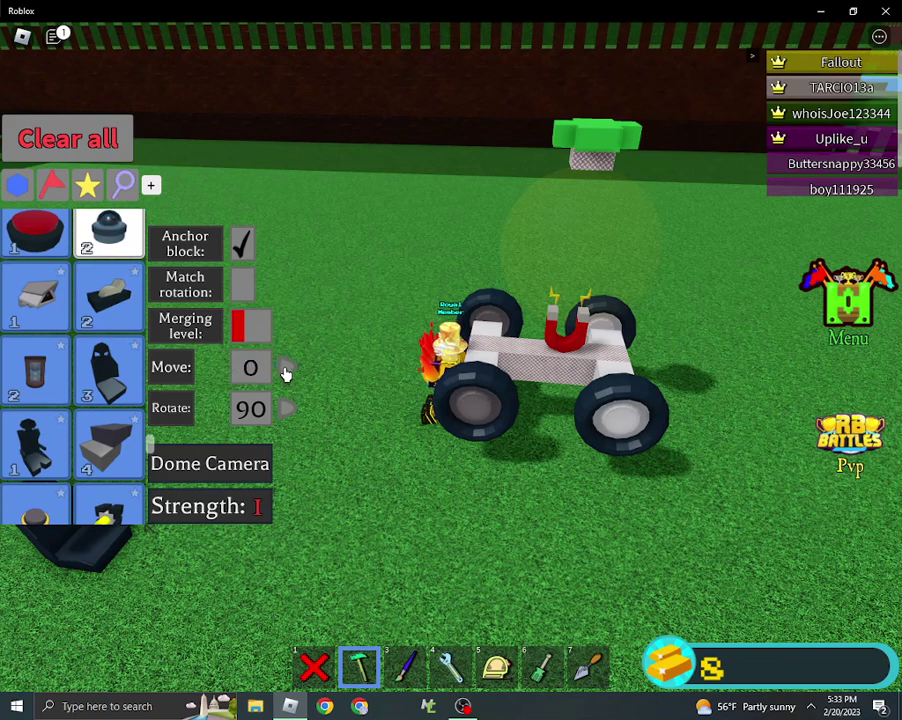
{"action": "right_click", "coordinate": [393, 295]}
{"action": "left_click", "coordinate": [640, 262]}
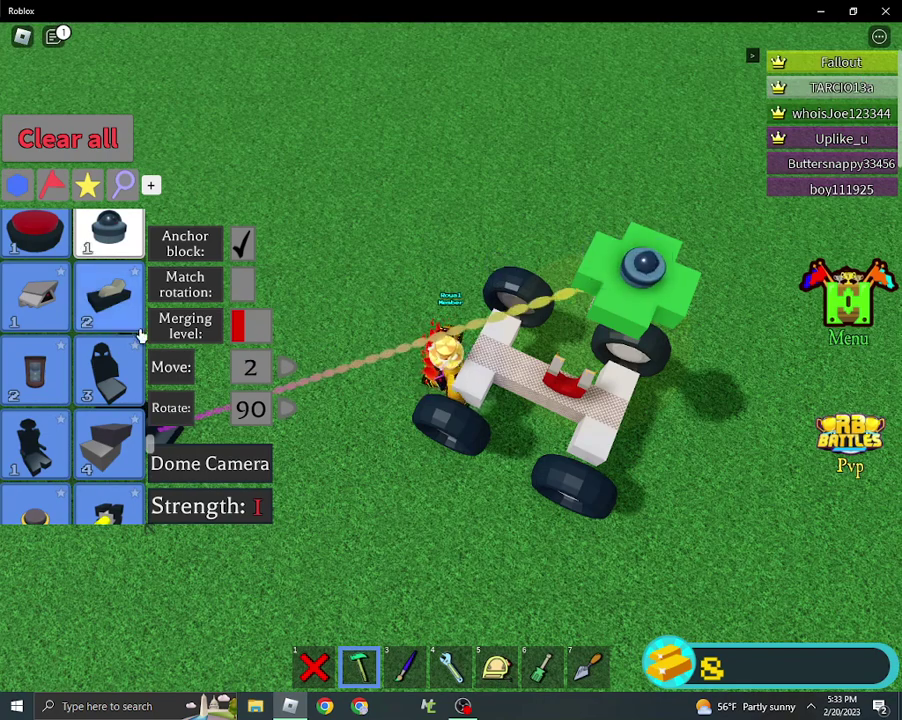
{"action": "scroll", "coordinate": [60, 330], "scroll_direction": "down", "scroll_amount": 3}
{"action": "scroll", "coordinate": [10, 380], "scroll_direction": "down", "scroll_amount": 3}
{"action": "scroll", "coordinate": [10, 380], "scroll_direction": "down", "scroll_amount": 3}
{"action": "scroll", "coordinate": [20, 400], "scroll_direction": "down", "scroll_amount": 3}
{"action": "scroll", "coordinate": [33, 432], "scroll_direction": "down", "scroll_amount": 3}
{"action": "left_click", "coordinate": [35, 320]}
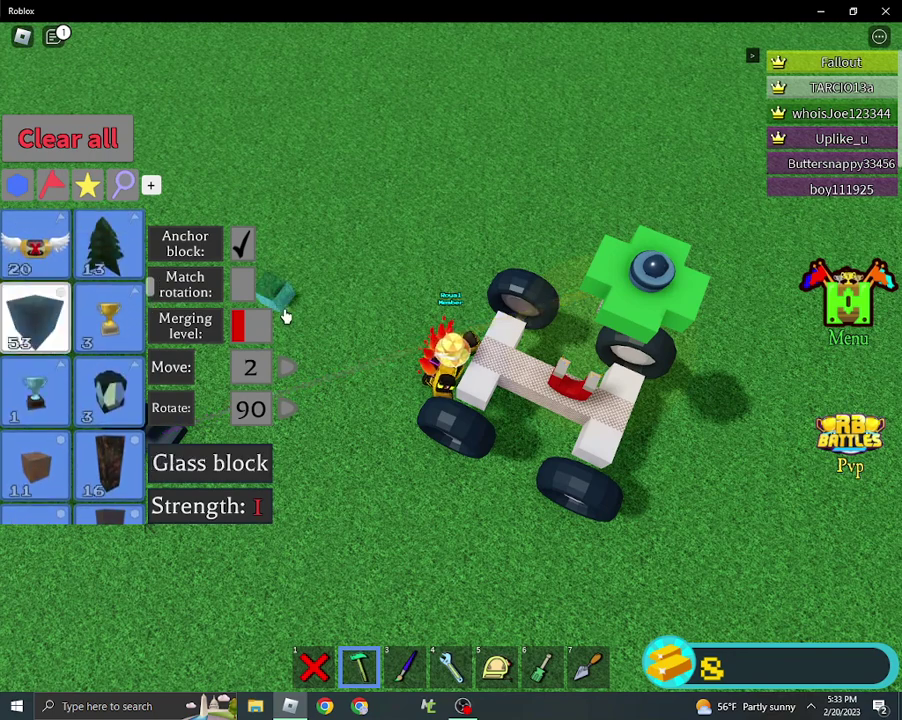
{"action": "left_click", "coordinate": [648, 310]}
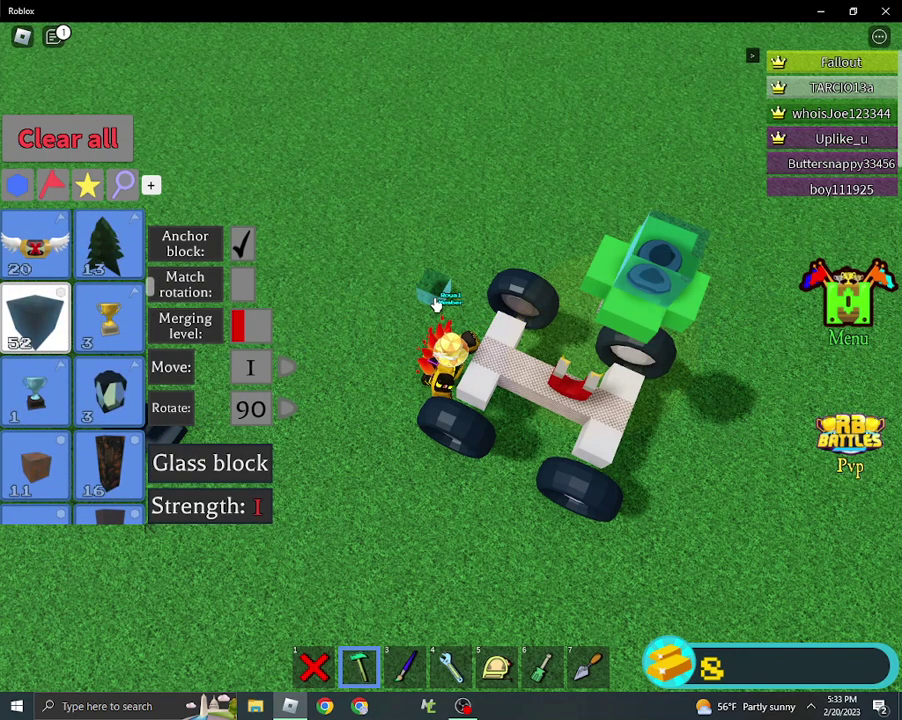
{"action": "key", "text": "2"}
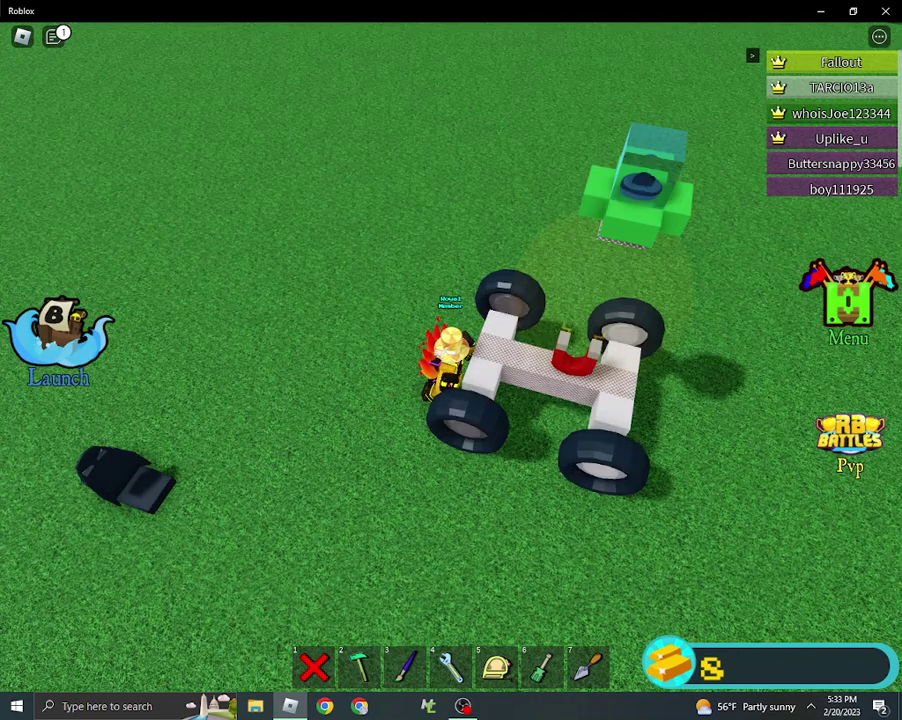
Flatten the glass to 2,1,2, lower it onto the dome camera, and switch off the magnet.
{"action": "left_click", "coordinate": [522, 678]}
{"action": "left_click", "coordinate": [656, 135]}
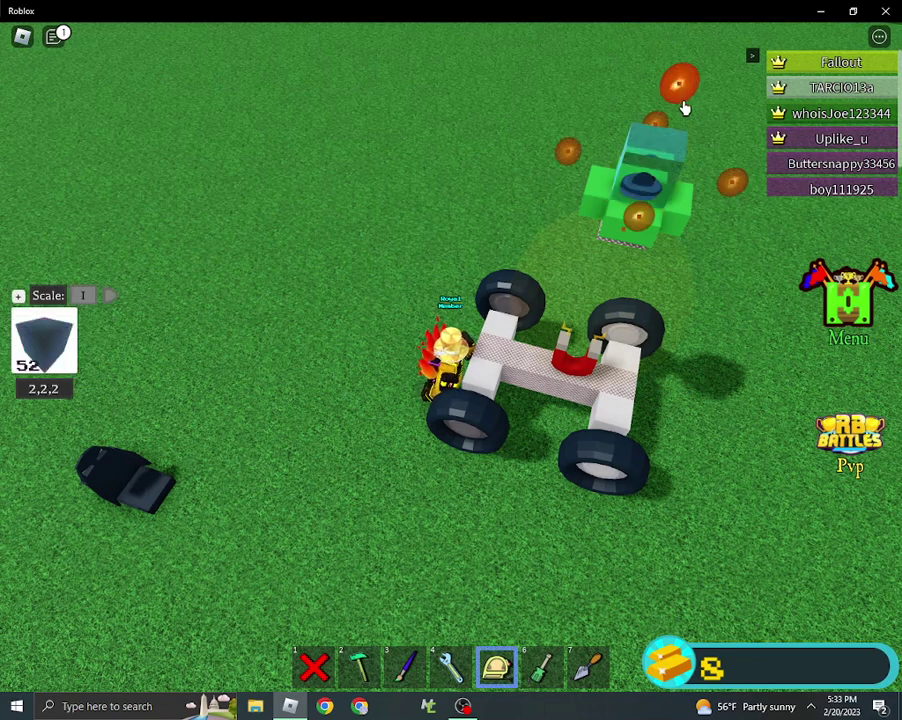
{"action": "left_click_drag", "start_coordinate": [678, 95], "coordinate": [668, 140]}
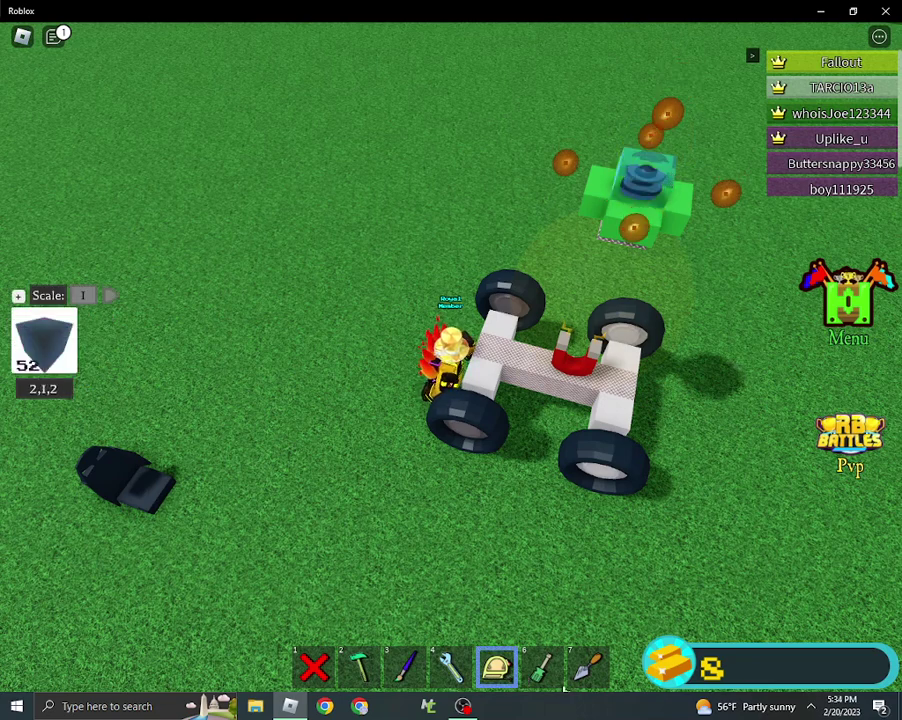
{"action": "left_click", "coordinate": [590, 672]}
{"action": "left_click", "coordinate": [600, 130]}
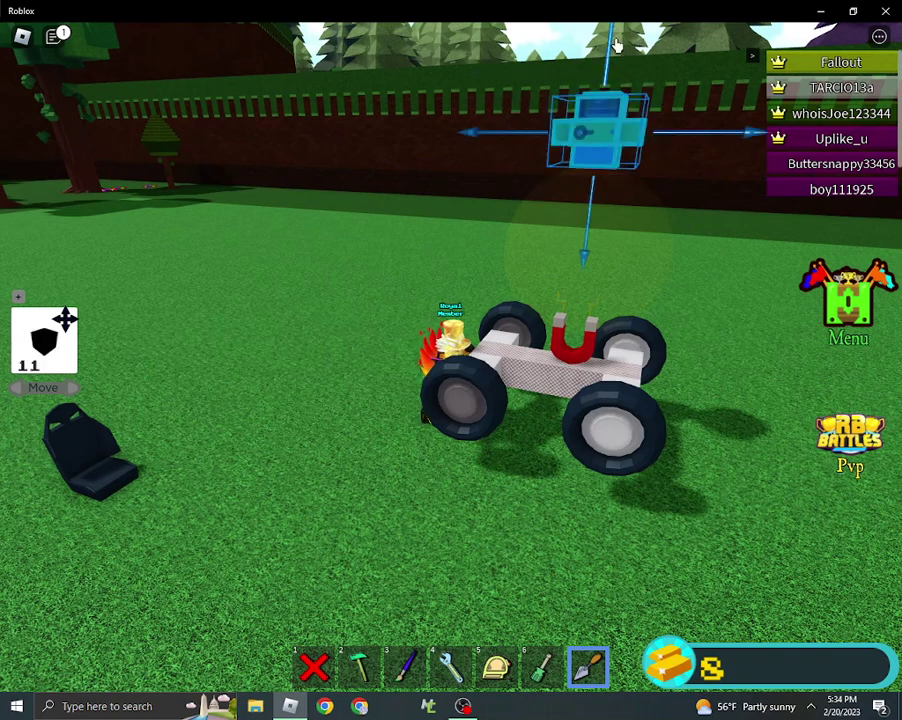
{"action": "left_click_drag", "start_coordinate": [615, 45], "coordinate": [605, 188]}
{"action": "left_click", "coordinate": [605, 188]}
{"action": "left_click", "coordinate": [588, 665]}
{"action": "left_click", "coordinate": [585, 360]}
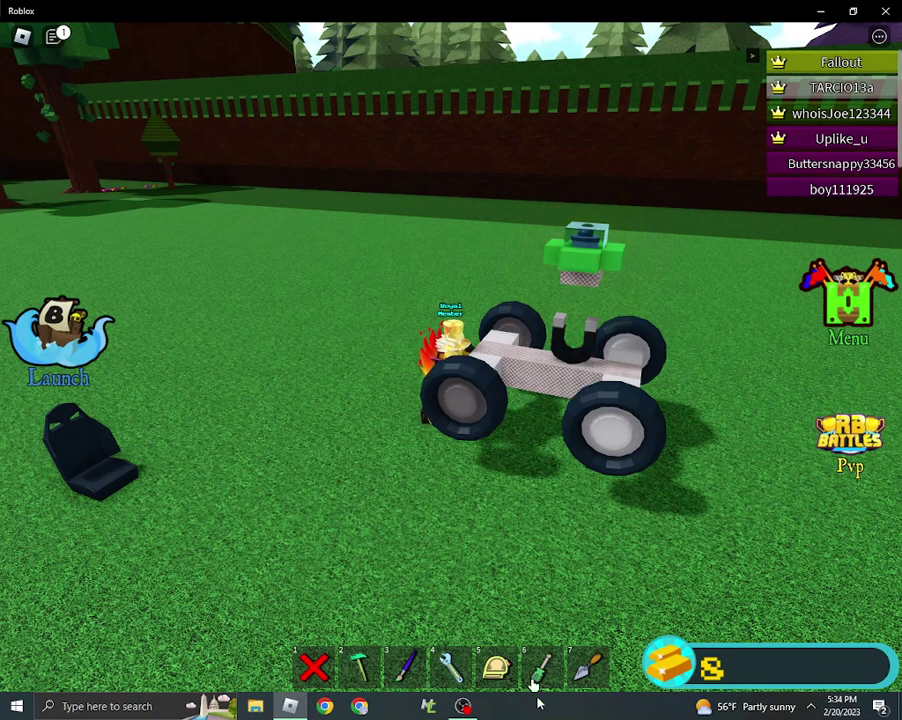
{"action": "left_click", "coordinate": [540, 668]}
Select the green UFO block with the property tool, then leave property editing.
{"action": "key", "text": "6"}
{"action": "left_click", "coordinate": [578, 362]}
{"action": "key", "text": "6"}
{"action": "left_click", "coordinate": [625, 290]}
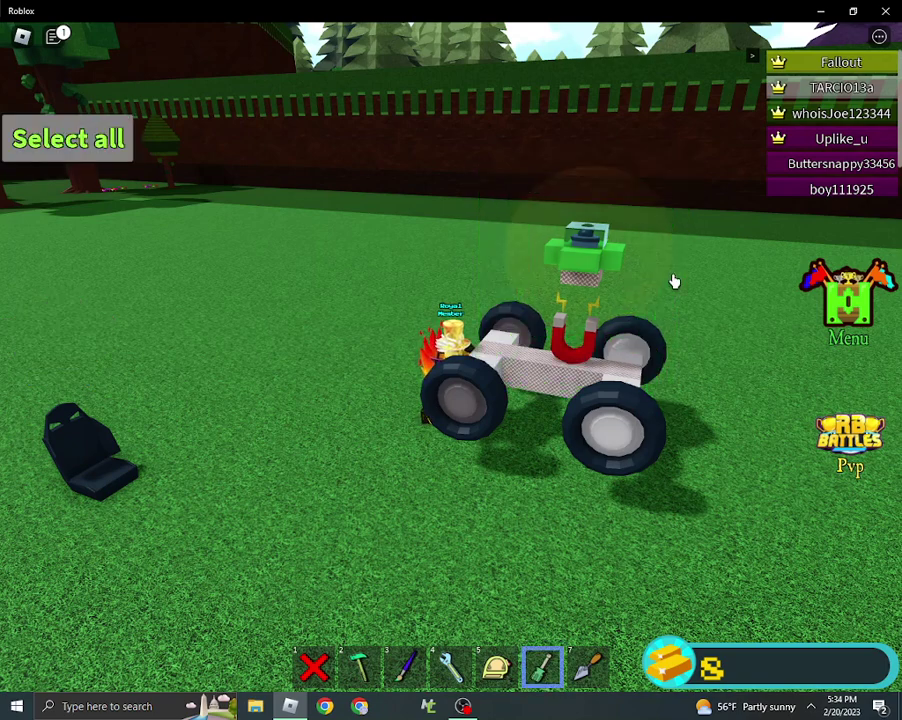
{"action": "key", "text": "6"}
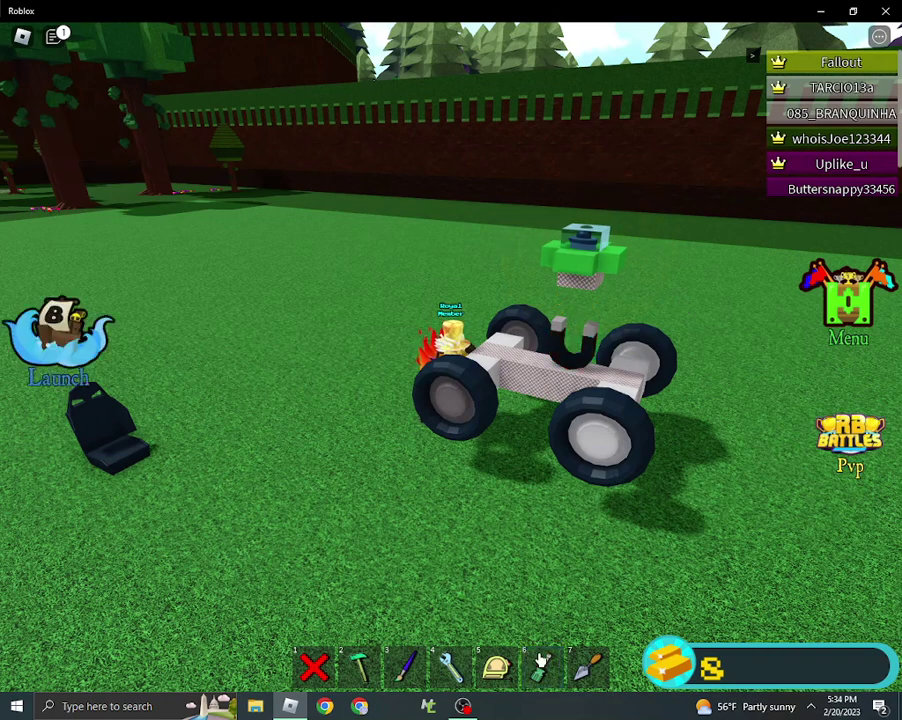
{"action": "left_click", "coordinate": [543, 660]}
{"action": "left_click_drag", "start_coordinate": [592, 302], "coordinate": [430, 180]}
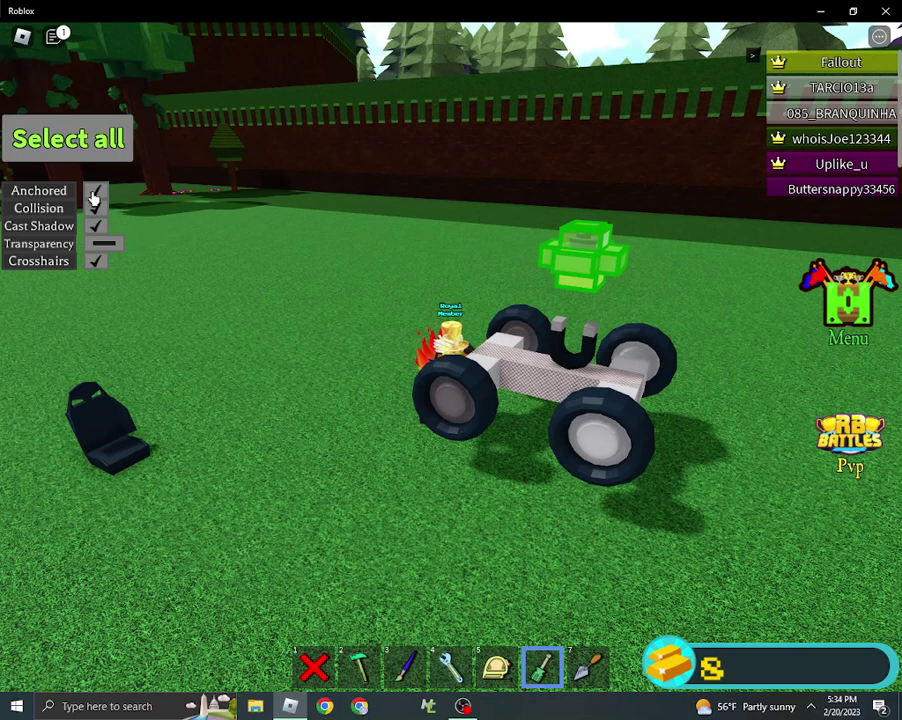
{"action": "key", "text": "6"}
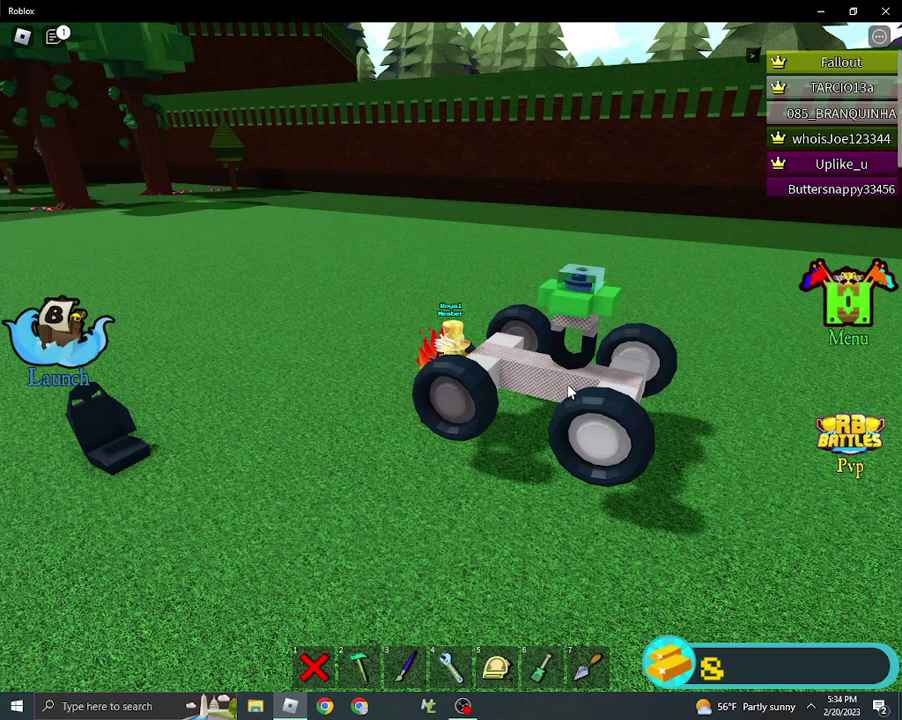
Lift the green UFO block with the Move tool and sit in the car seat.
{"action": "key", "text": "7"}
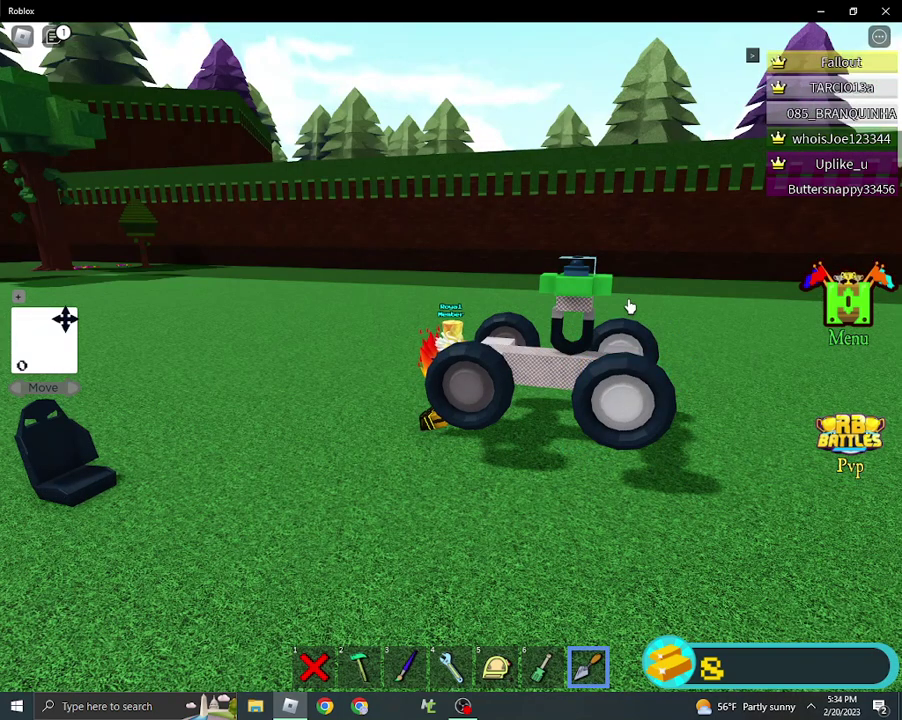
{"action": "left_click", "coordinate": [614, 310]}
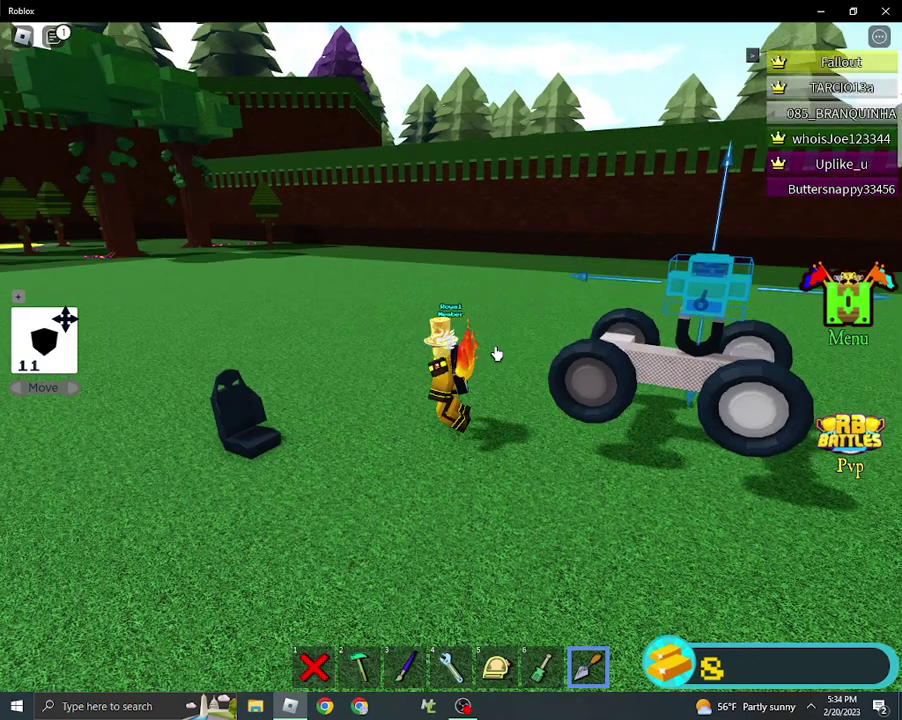
{"action": "key", "text": "w"}
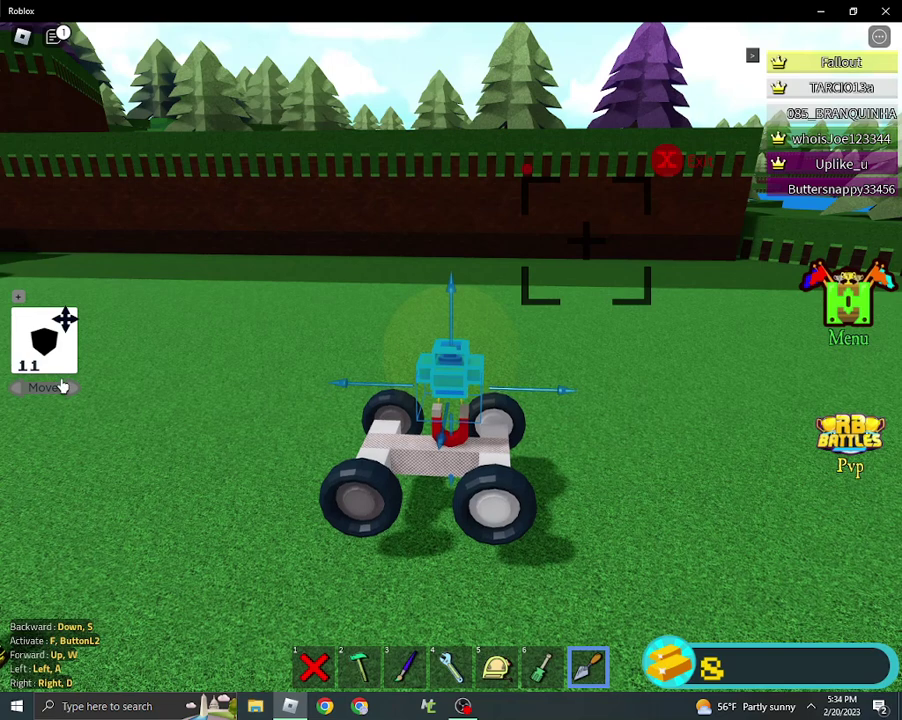
Clone the block beside the car, move it onto the car, and close the building tools.
{"action": "left_click", "coordinate": [62, 387]}
{"action": "left_click", "coordinate": [62, 387]}
{"action": "left_click_drag", "start_coordinate": [450, 370], "coordinate": [760, 393]}
{"action": "right_click", "coordinate": [760, 393]}
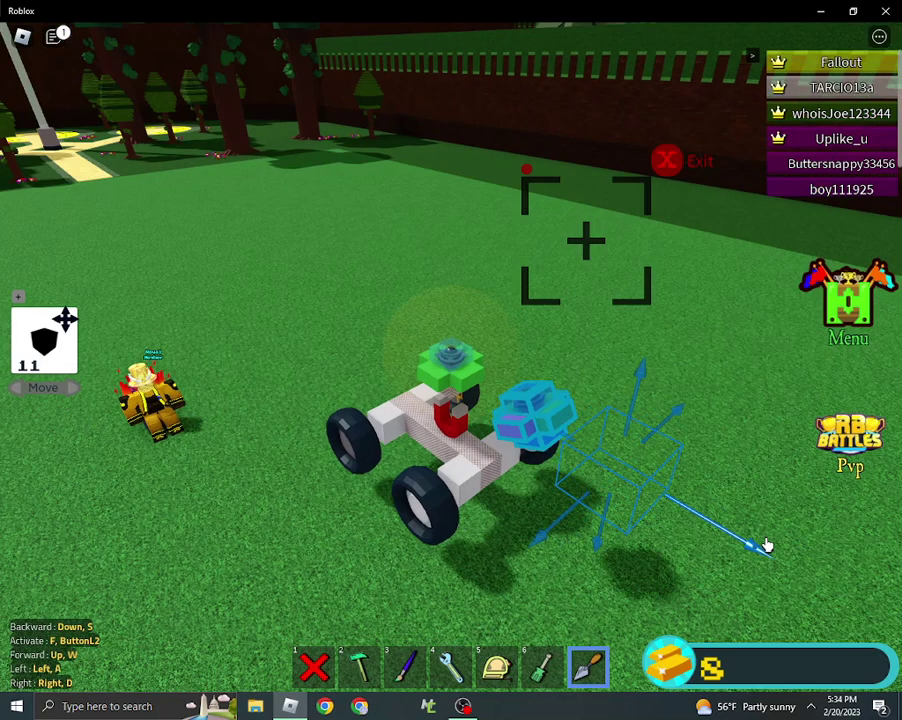
{"action": "left_click_drag", "start_coordinate": [765, 540], "coordinate": [452, 370]}
{"action": "left_click", "coordinate": [452, 370]}
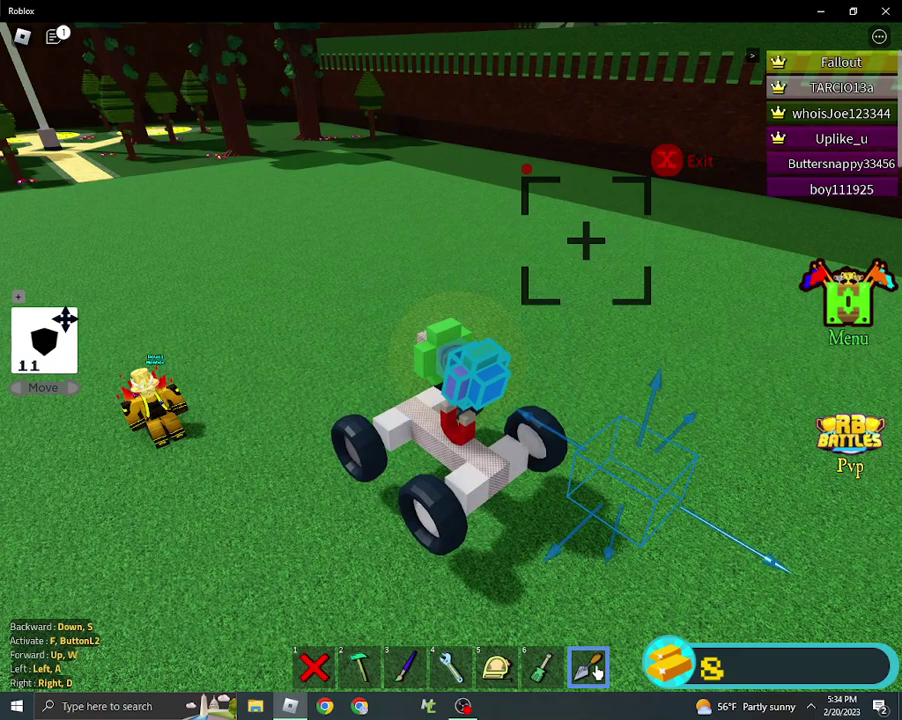
{"action": "left_click", "coordinate": [596, 668]}
Leave the seat and link the dark seat to the car's parts with the wrench tool.
{"action": "left_click", "coordinate": [480, 430]}
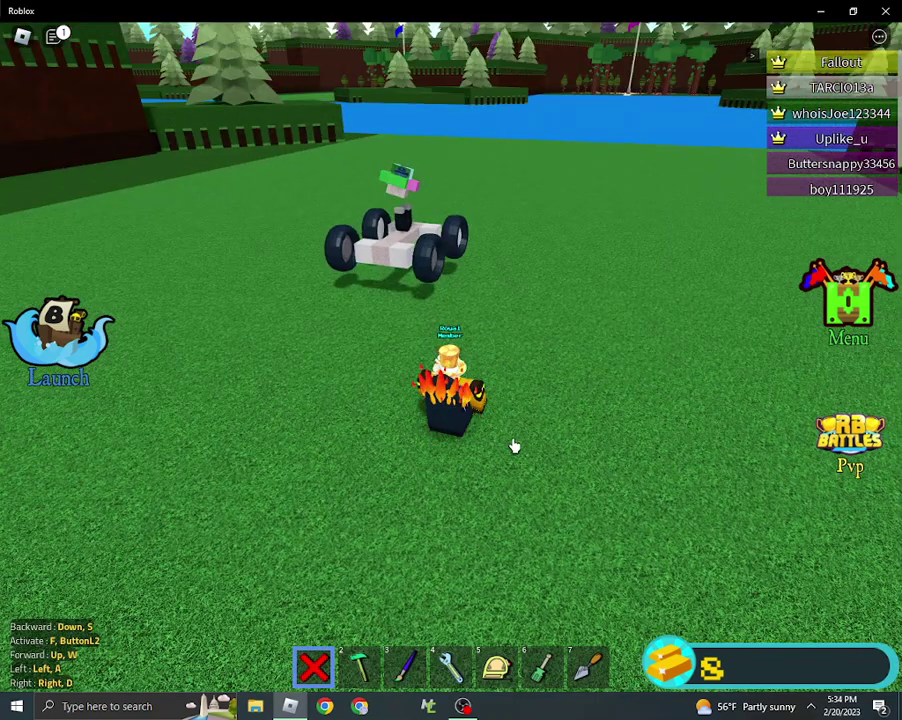
{"action": "key", "text": "space"}
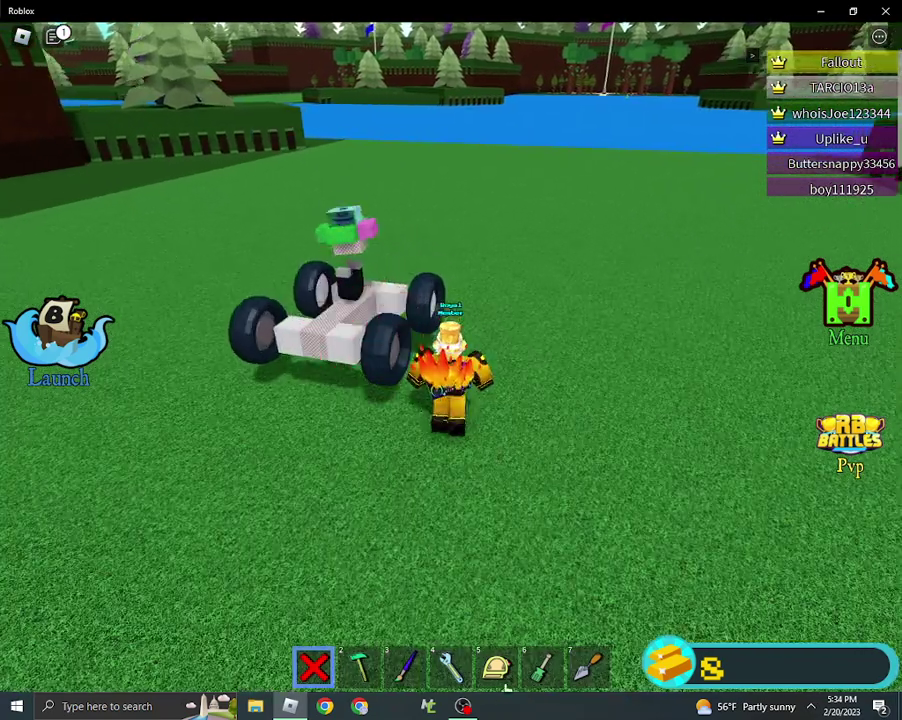
{"action": "left_click", "coordinate": [450, 665]}
{"action": "left_click", "coordinate": [410, 582]}
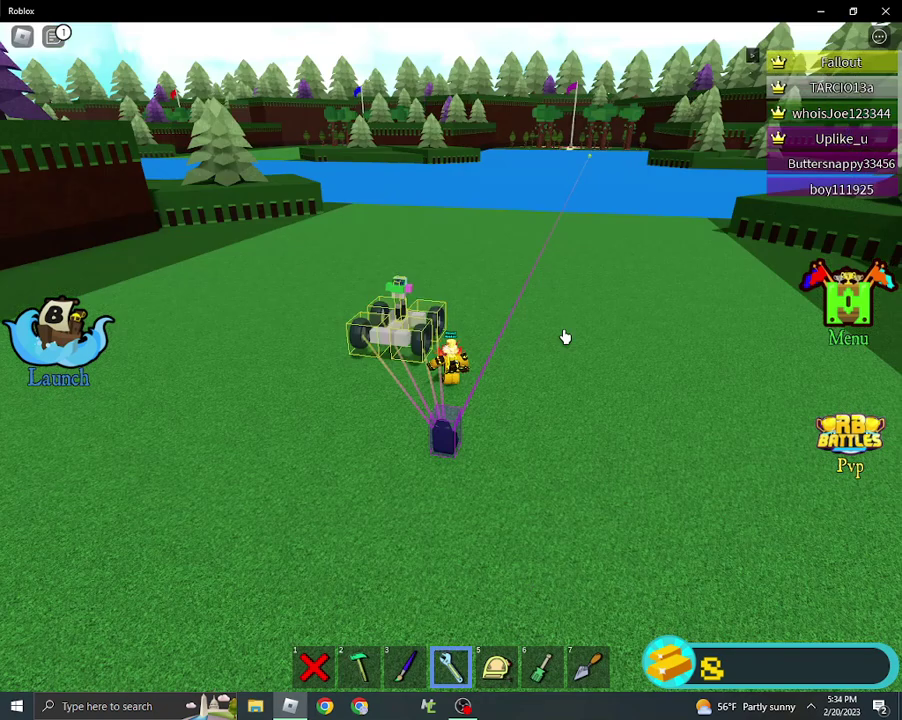
{"action": "key", "text": "1"}
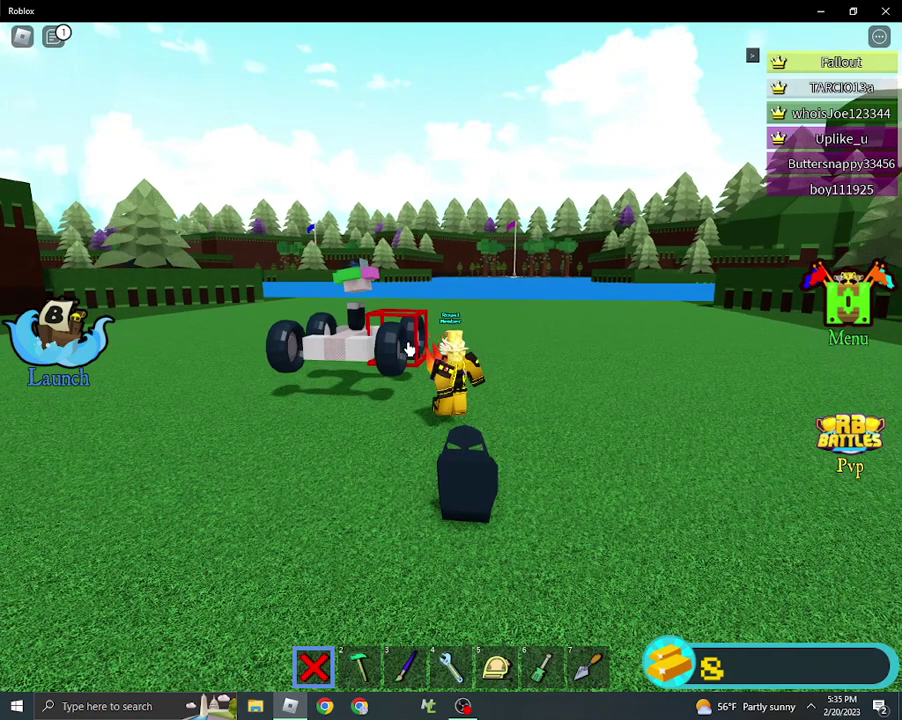
Select every part of the car with the property tool.
{"action": "right_click", "coordinate": [657, 296]}
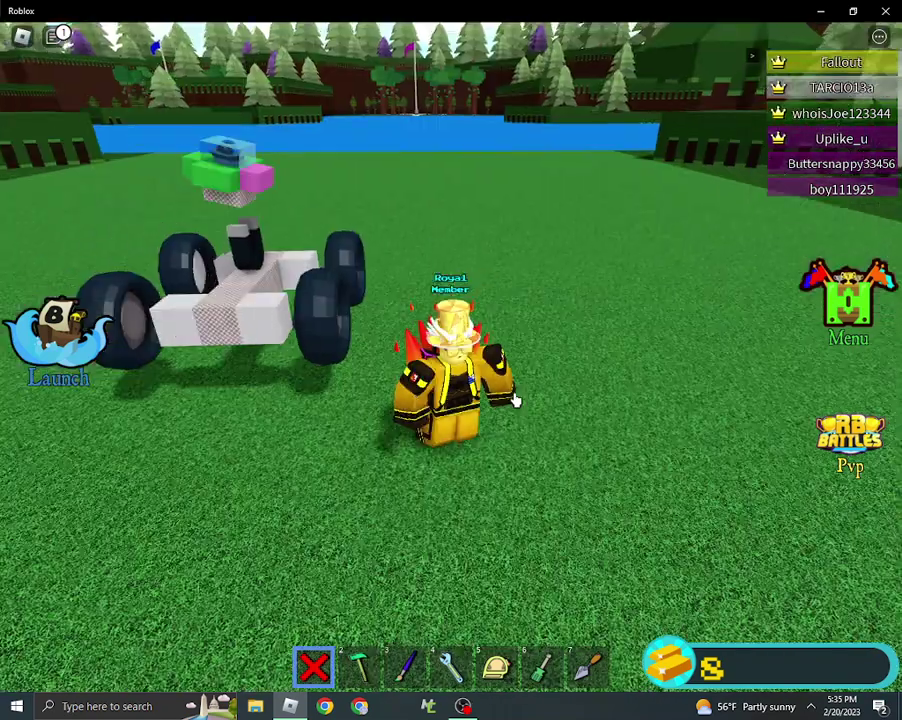
{"action": "left_click", "coordinate": [410, 662]}
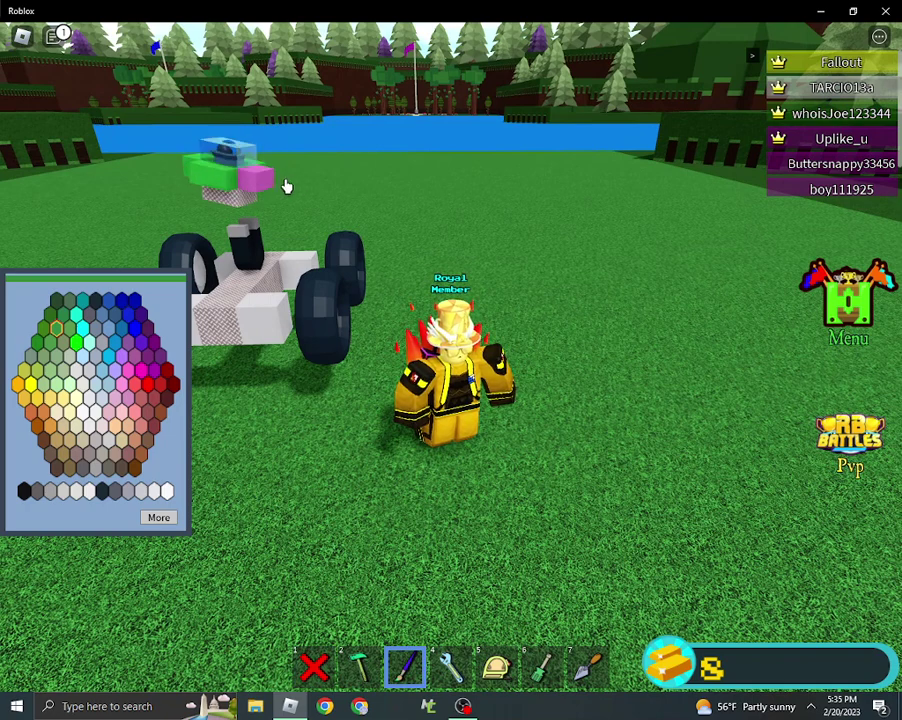
{"action": "key", "text": "6"}
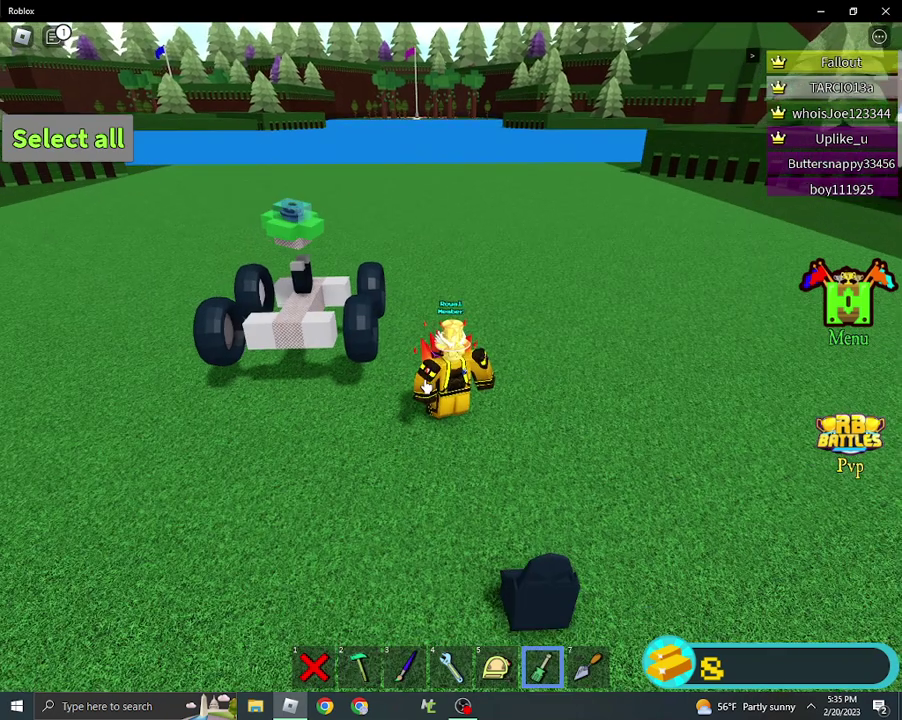
{"action": "left_click_drag", "start_coordinate": [415, 425], "coordinate": [80, 216]}
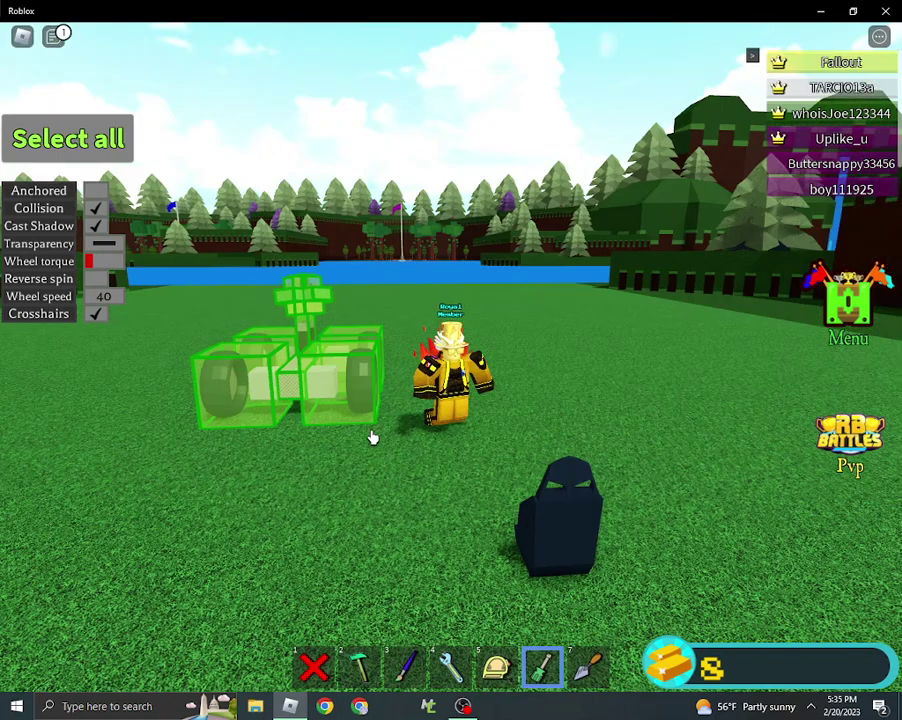
{"action": "right_click", "coordinate": [370, 420]}
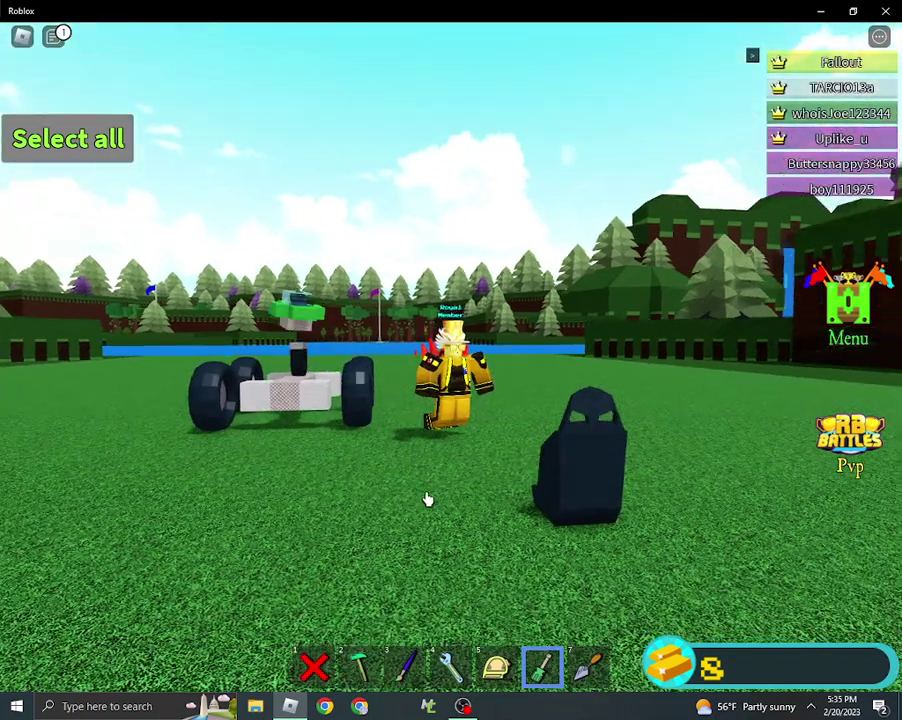
{"action": "left_click_drag", "start_coordinate": [424, 490], "coordinate": [145, 362]}
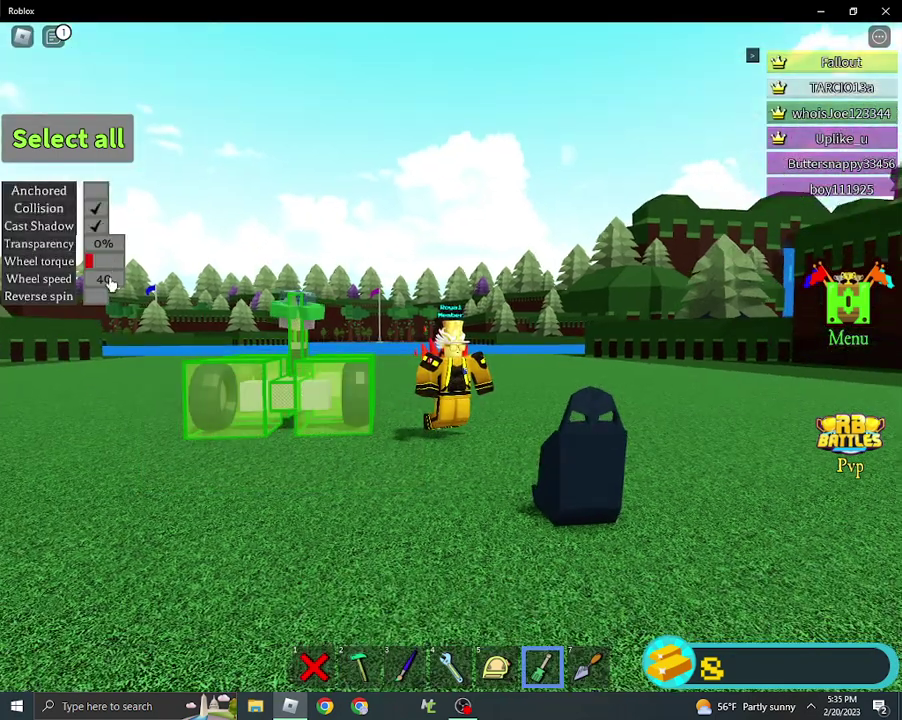
Set the car parts' Transparency to 100% and close the property editor.
{"action": "left_click", "coordinate": [103, 244]}
{"action": "type", "text": "100"}
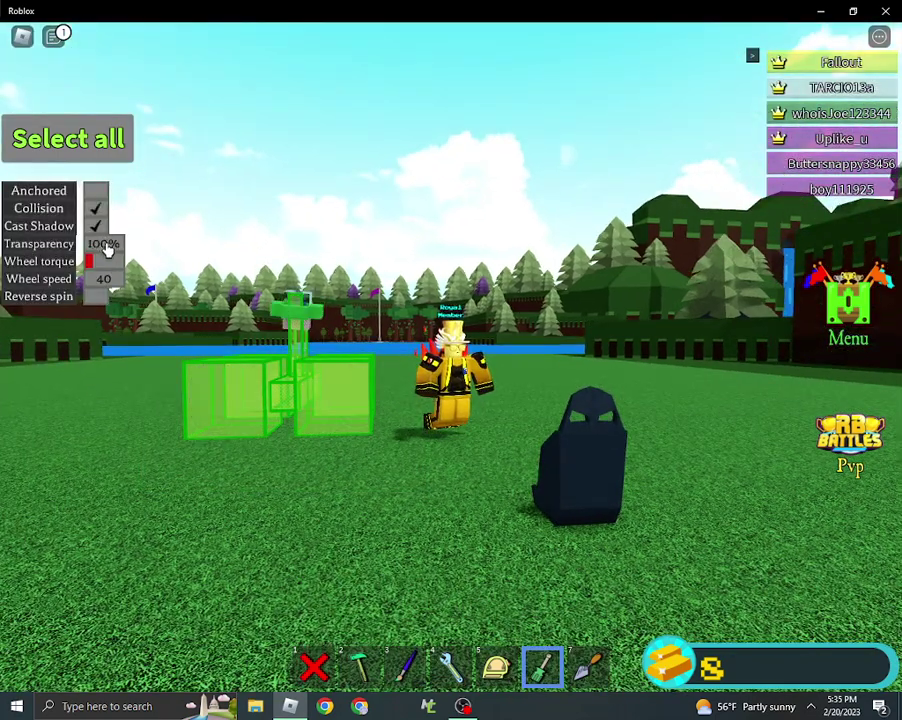
{"action": "left_click", "coordinate": [103, 244]}
{"action": "left_click", "coordinate": [103, 244]}
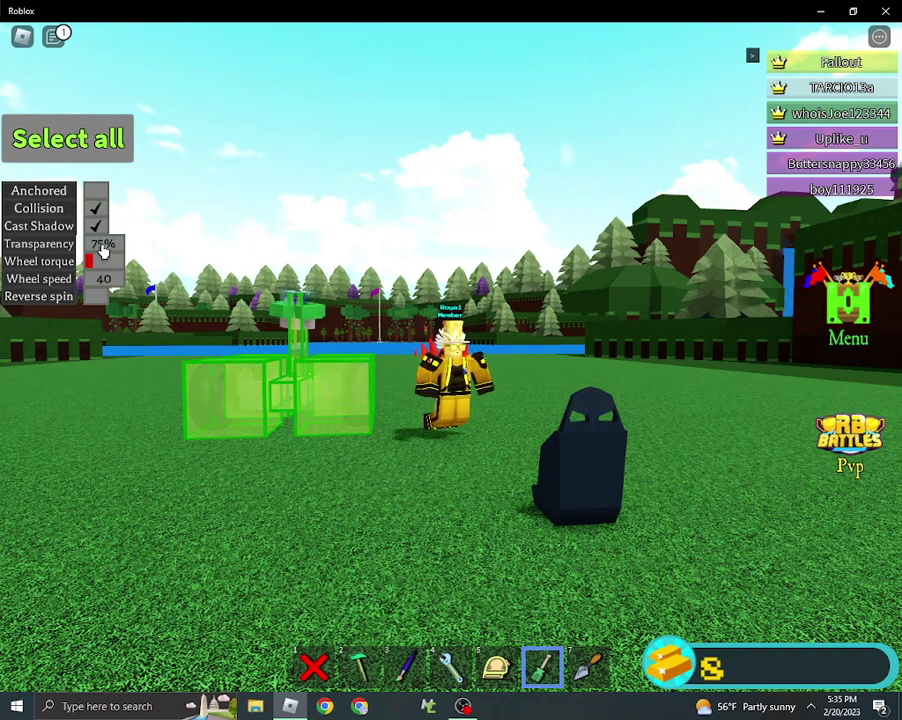
{"action": "left_click", "coordinate": [103, 244]}
{"action": "left_click", "coordinate": [557, 665]}
{"action": "left_click_drag", "start_coordinate": [558, 648], "coordinate": [648, 358]}
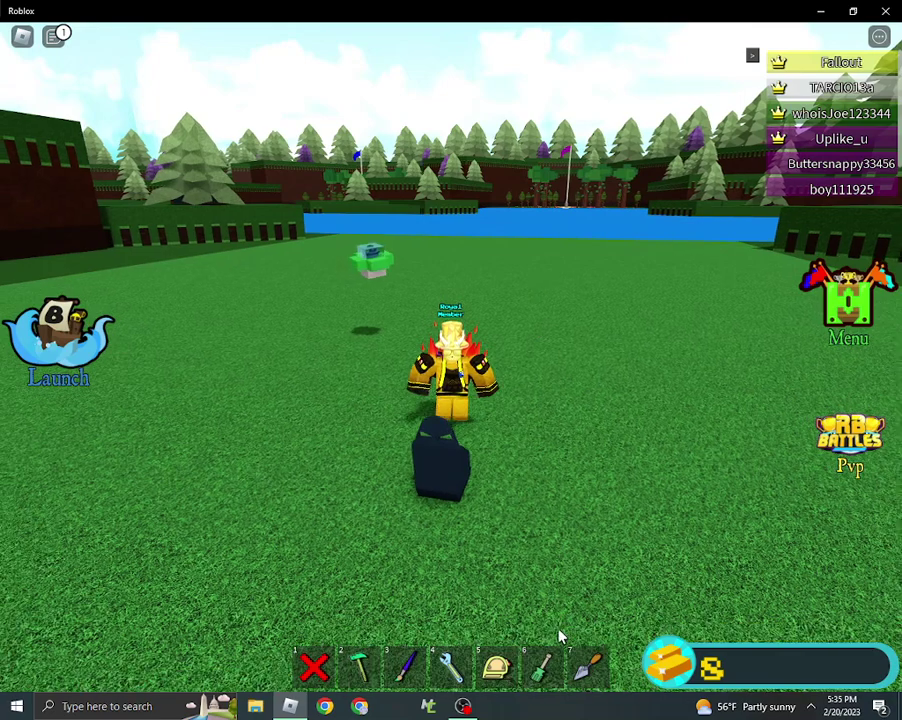
Select the green block in the property panel and set its transparency to 75%.
{"action": "key", "text": "w"}
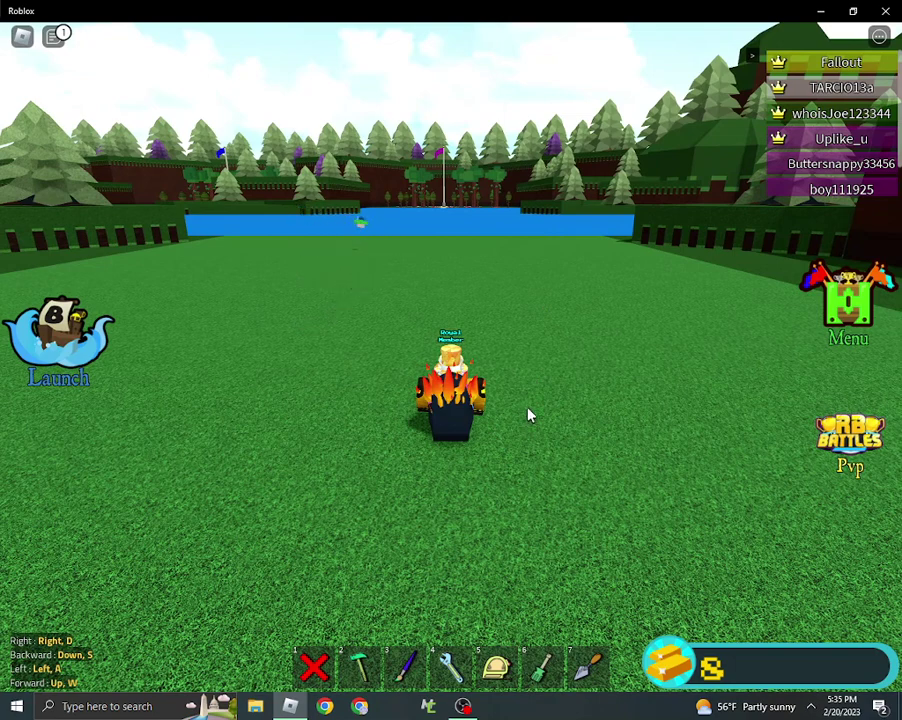
{"action": "left_click", "coordinate": [548, 672]}
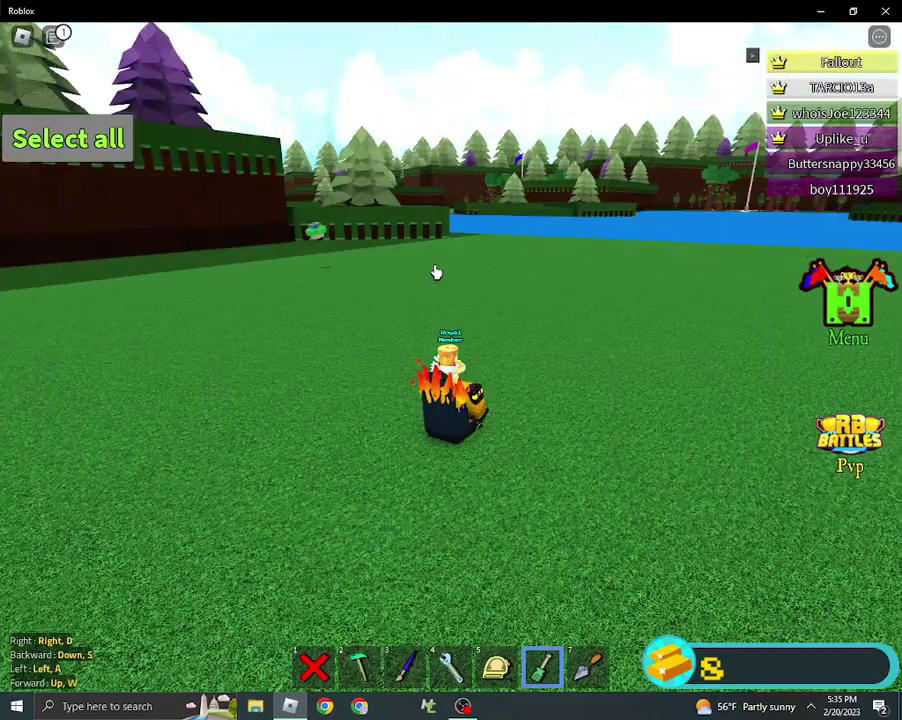
{"action": "left_click", "coordinate": [232, 243]}
{"action": "left_click", "coordinate": [102, 244]}
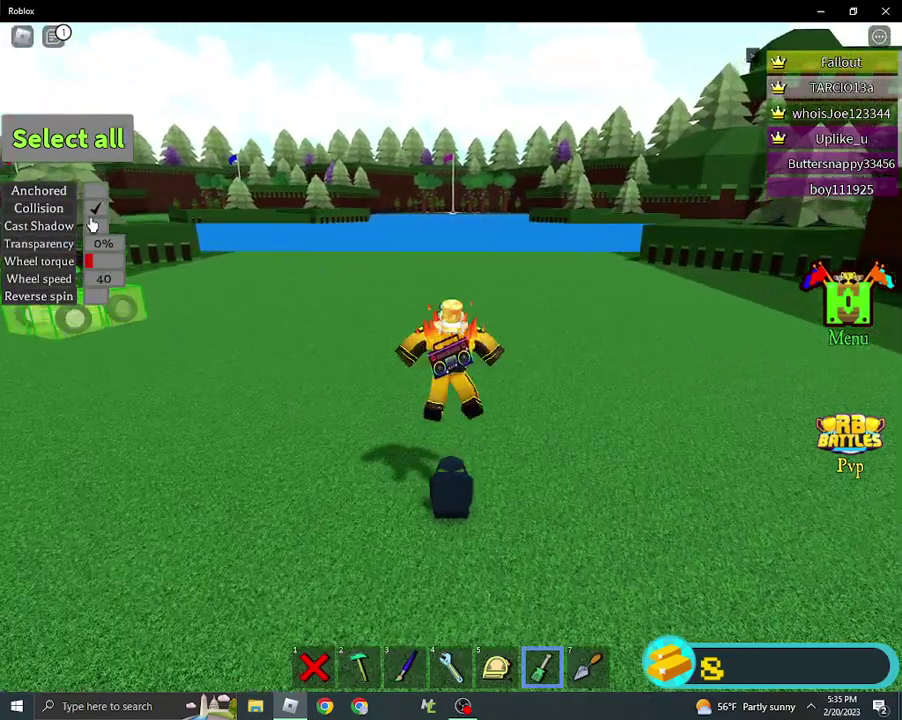
{"action": "type", "text": "50"}
{"action": "left_click", "coordinate": [102, 244]}
Walk across the grass and adjust the car parts' transparency slider toward full invisibility.
{"action": "key", "text": "a"}
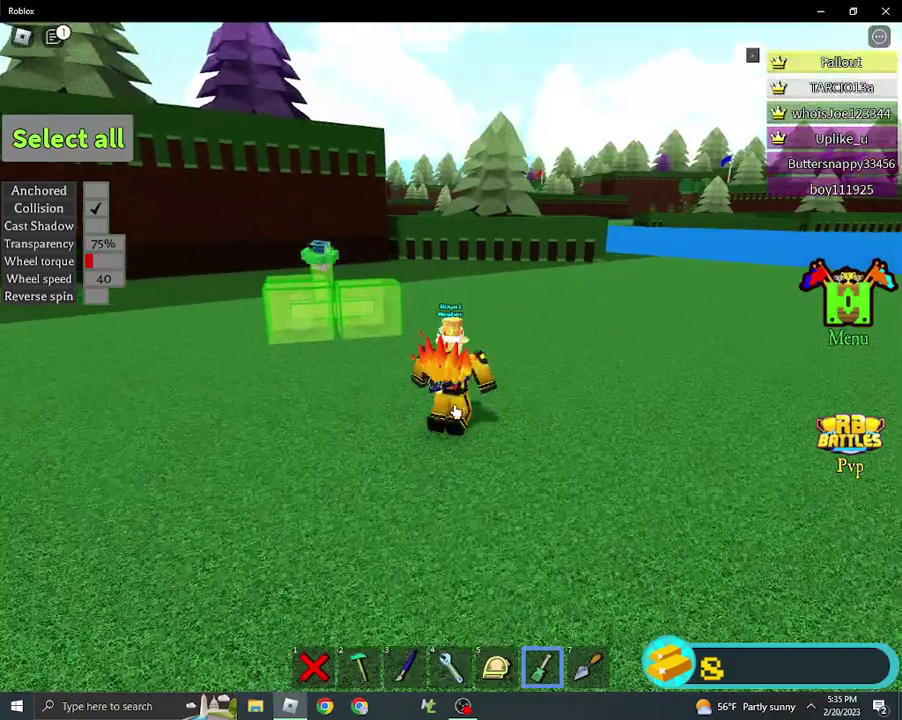
{"action": "left_click_drag", "start_coordinate": [490, 418], "coordinate": [551, 431]}
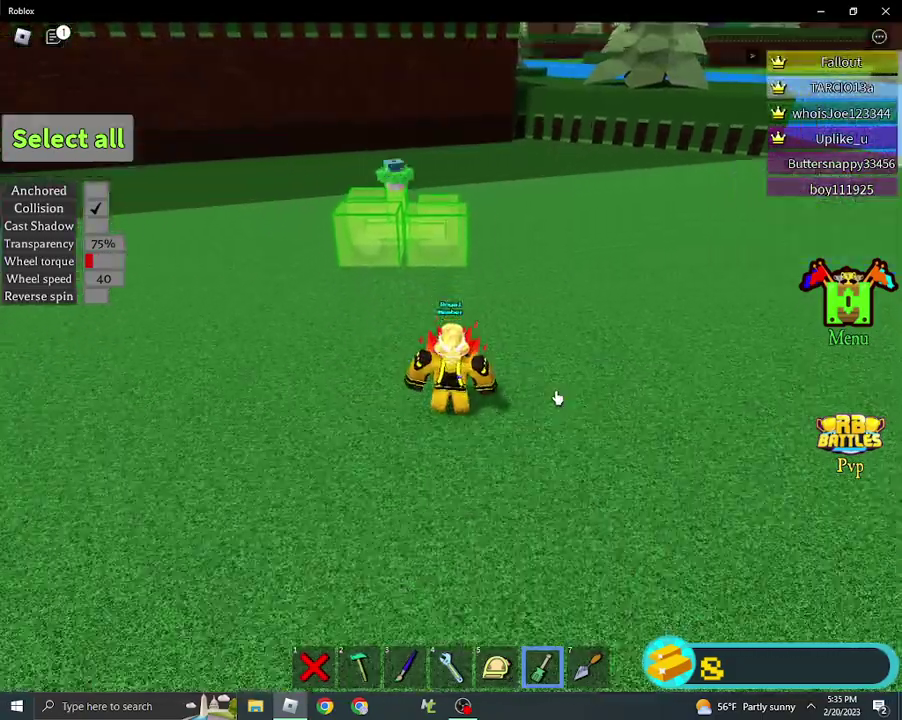
{"action": "key", "text": "a"}
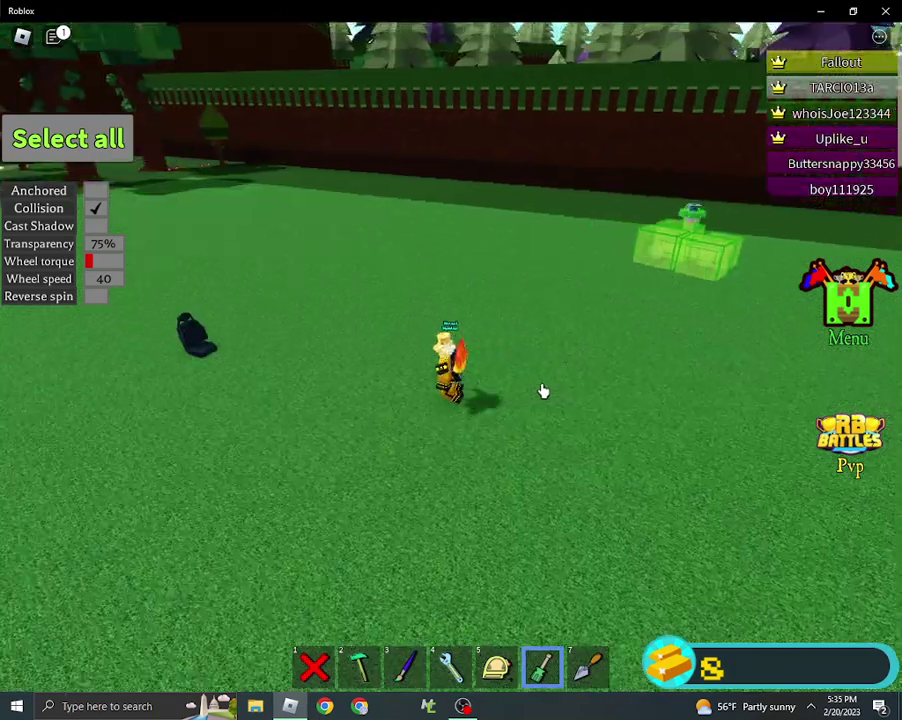
{"action": "left_click_drag", "start_coordinate": [543, 390], "coordinate": [480, 390]}
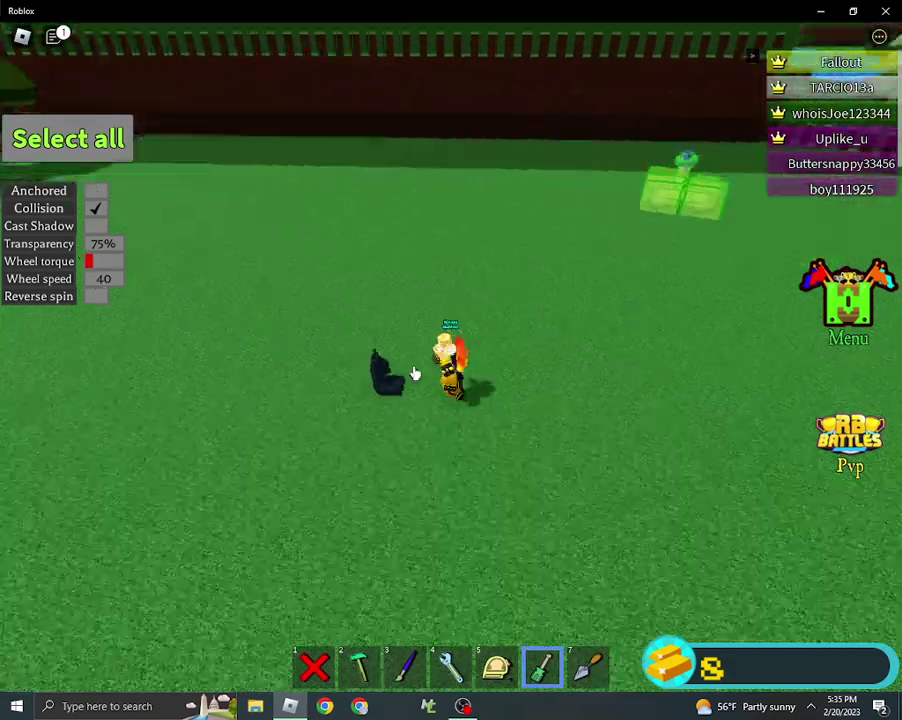
{"action": "left_click_drag", "start_coordinate": [412, 372], "coordinate": [482, 386]}
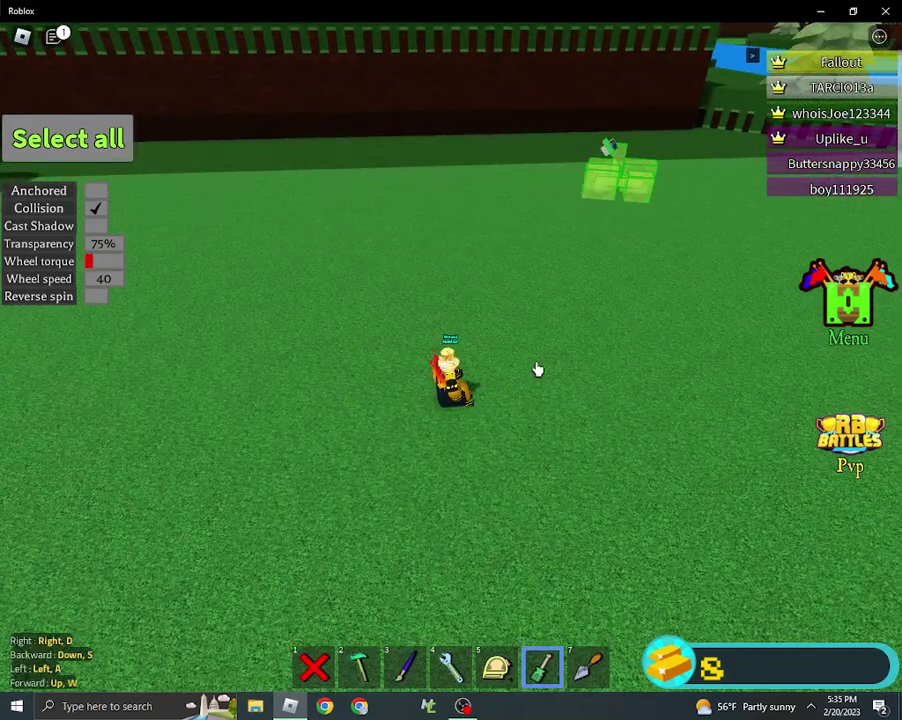
{"action": "left_click_drag", "start_coordinate": [537, 370], "coordinate": [280, 410]}
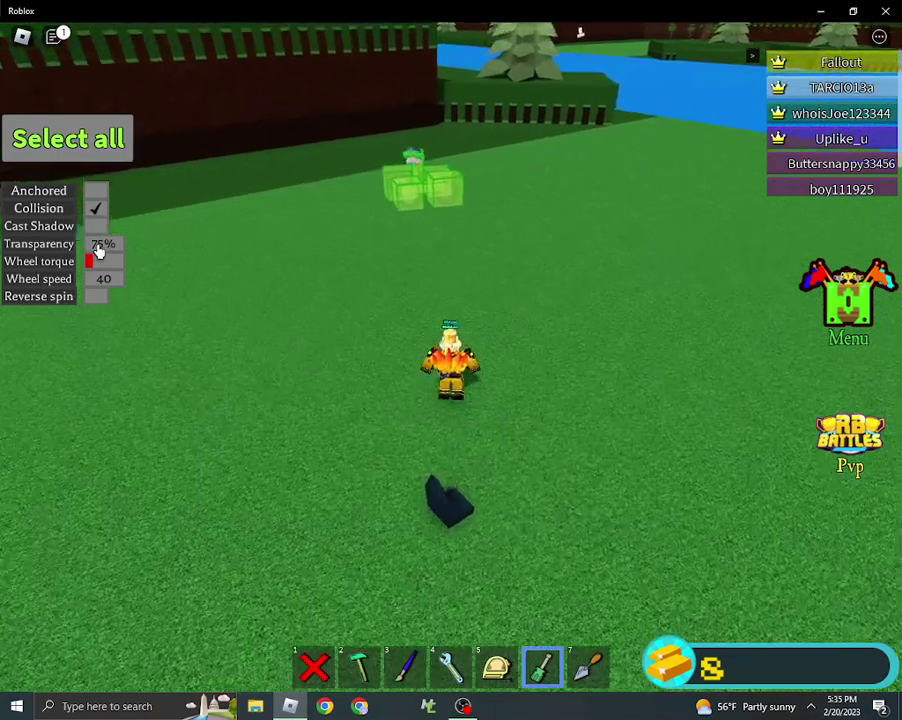
{"action": "left_click_drag", "start_coordinate": [98, 248], "coordinate": [125, 248]}
{"action": "left_click_drag", "start_coordinate": [650, 282], "coordinate": [470, 255]}
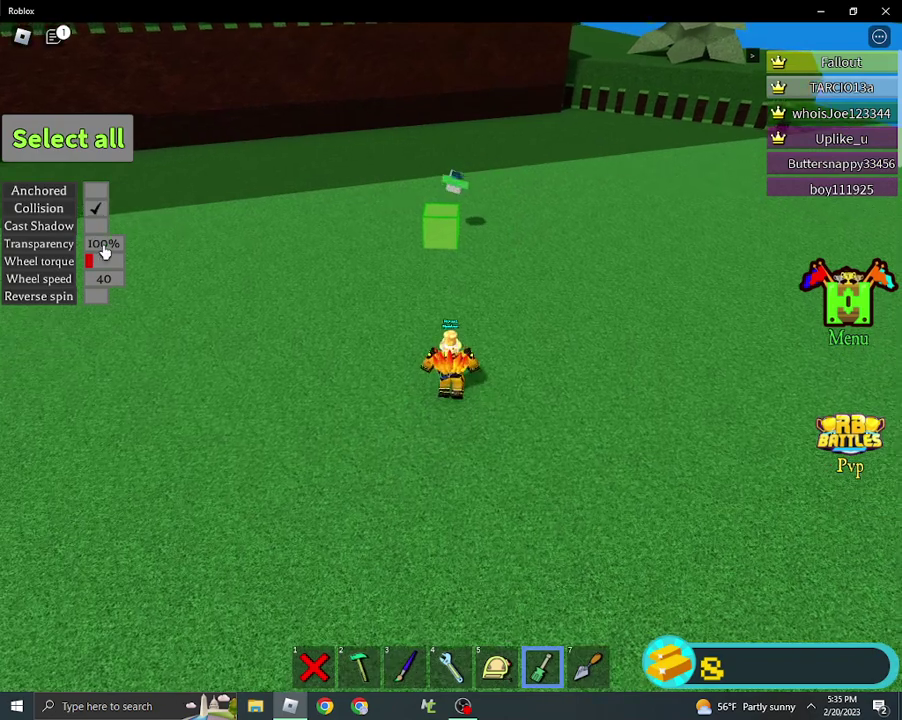
{"action": "left_click_drag", "start_coordinate": [120, 245], "coordinate": [100, 245]}
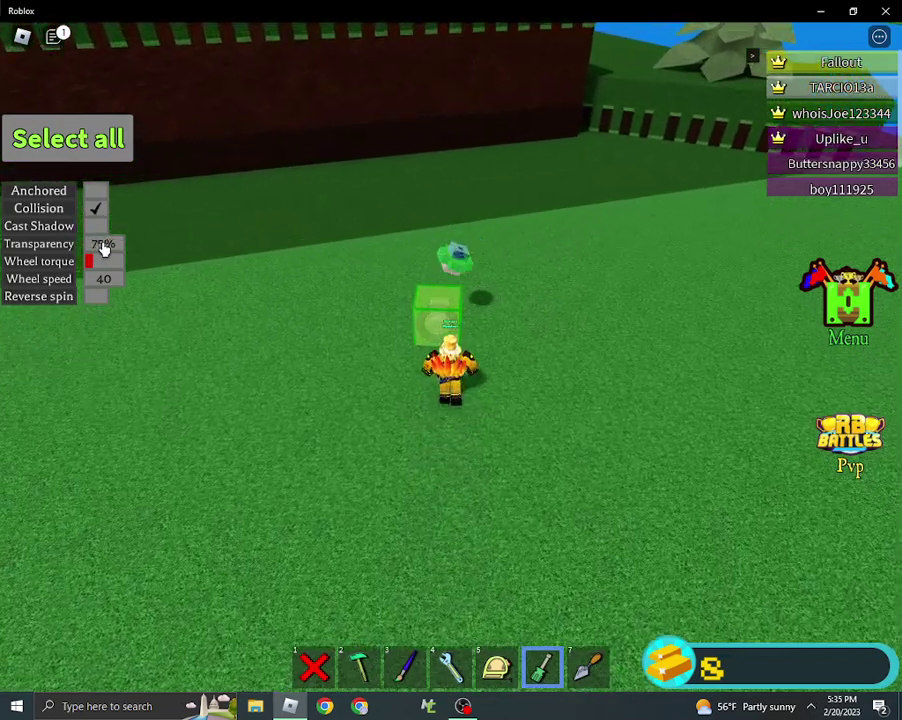
{"action": "left_click_drag", "start_coordinate": [500, 300], "coordinate": [260, 295]}
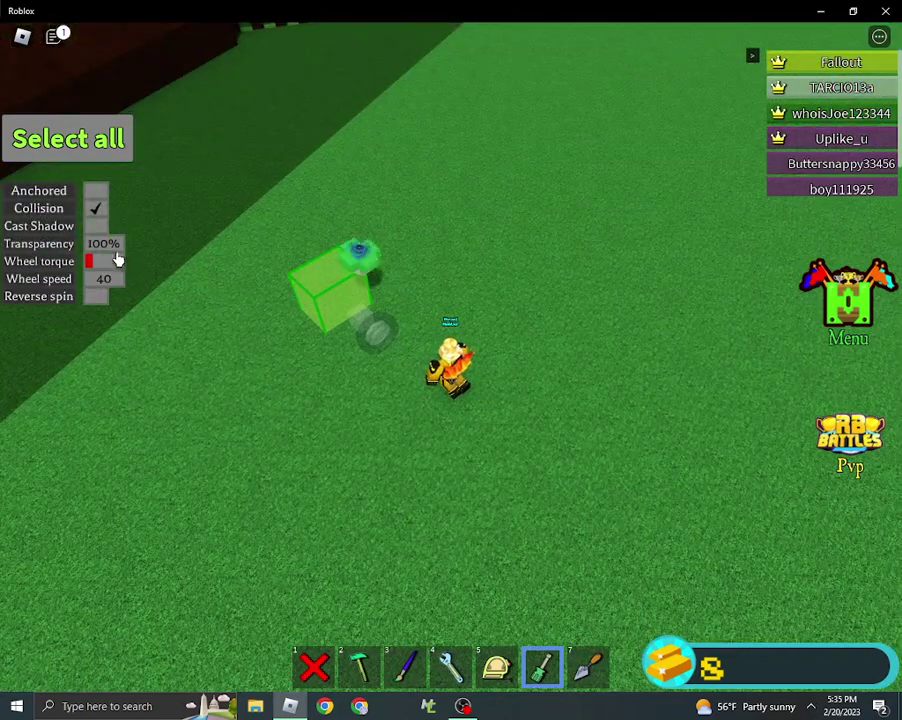
{"action": "left_click_drag", "start_coordinate": [127, 265], "coordinate": [237, 377]}
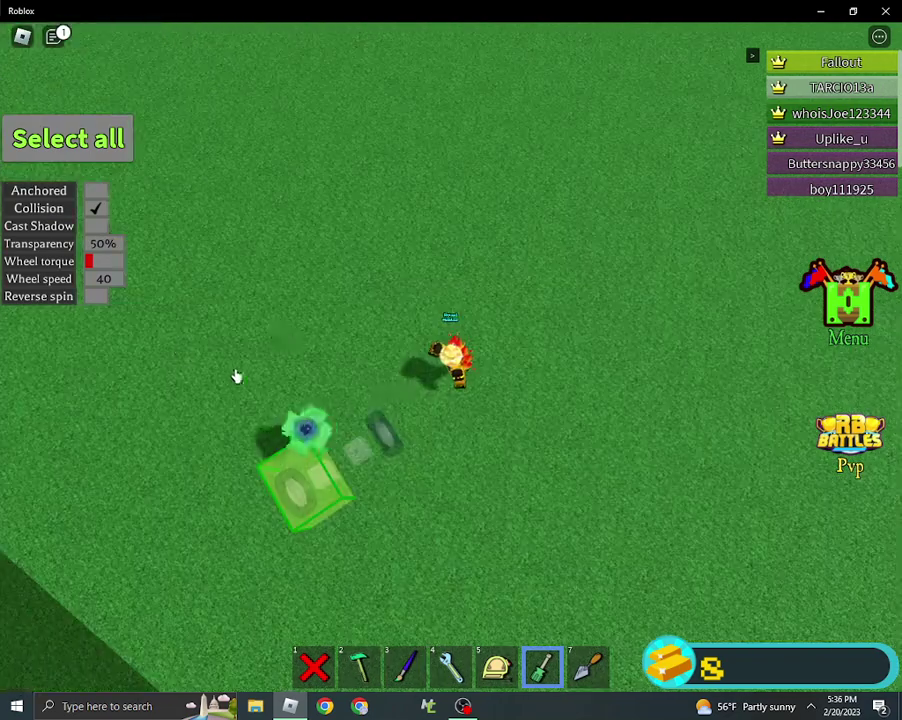
Walk to the disguised car, mount it with F, and drive it onto the water.
{"action": "right_click", "coordinate": [538, 623]}
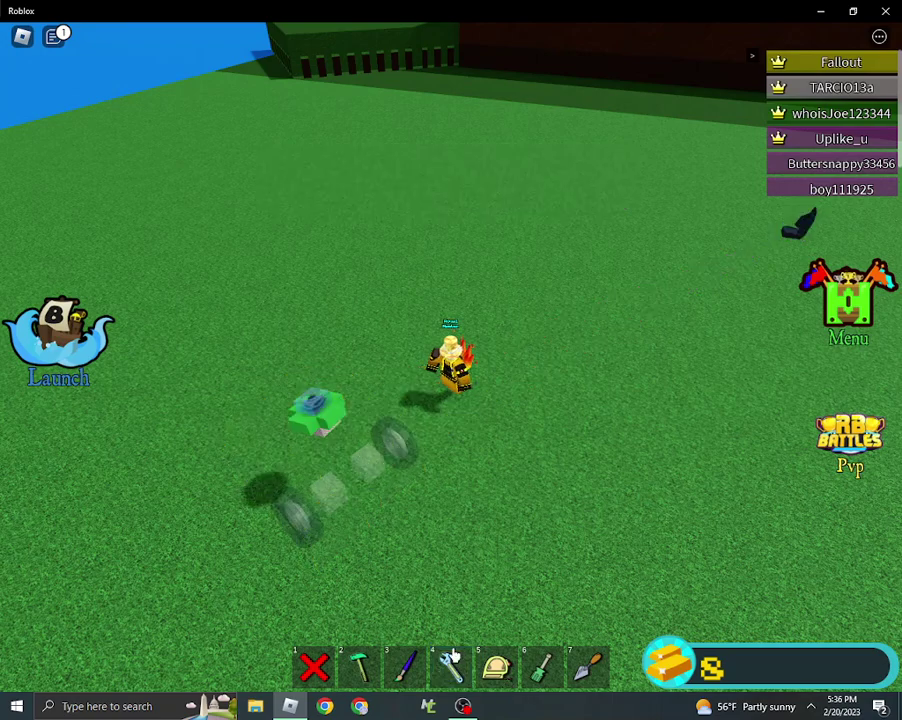
{"action": "right_click", "coordinate": [520, 380]}
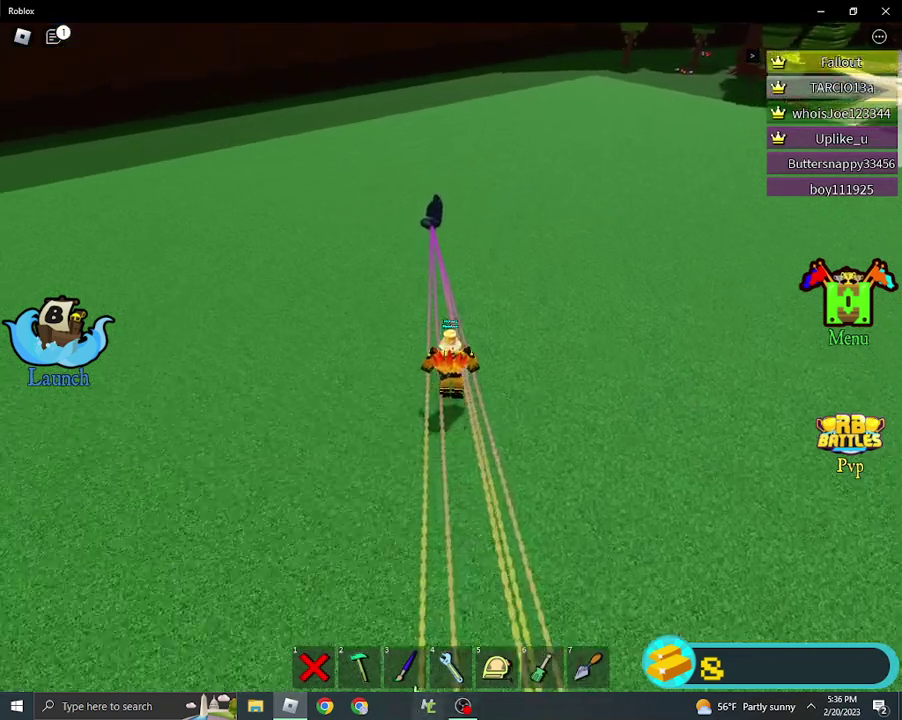
{"action": "left_click_drag", "start_coordinate": [510, 415], "coordinate": [592, 397]}
{"action": "key", "text": "w"}
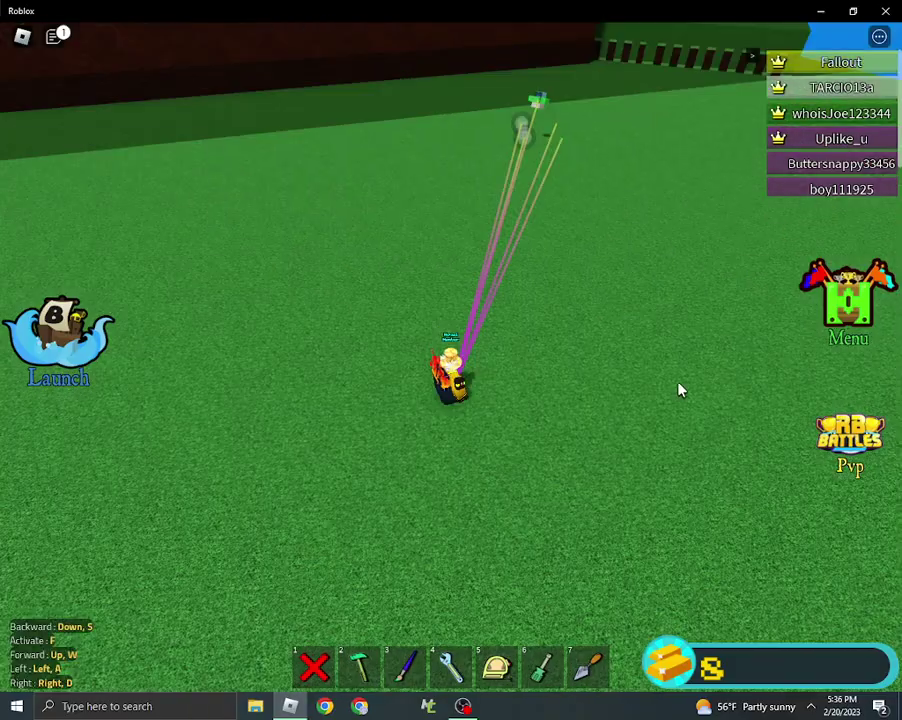
{"action": "key", "text": "f"}
{"action": "mouse_move", "coordinate": [727, 342]}
{"action": "left_mouse_down"}
{"action": "mouse_move", "coordinate": [623, 333]}
{"action": "mouse_move", "coordinate": [463, 296]}
{"action": "left_mouse_up"}
{"action": "key", "text": "w"}
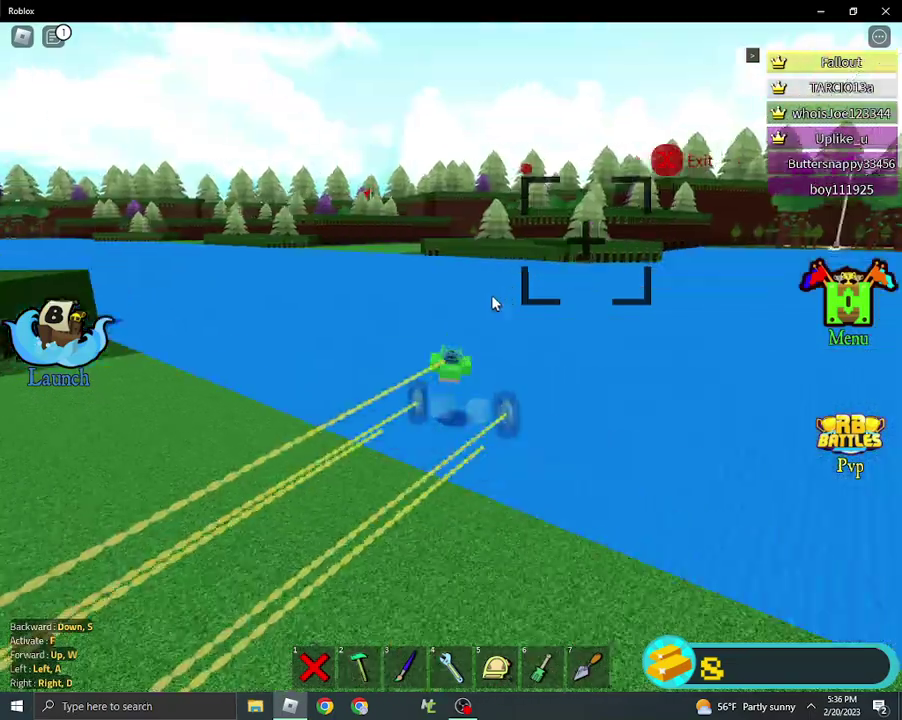
{"action": "key", "text": "w"}
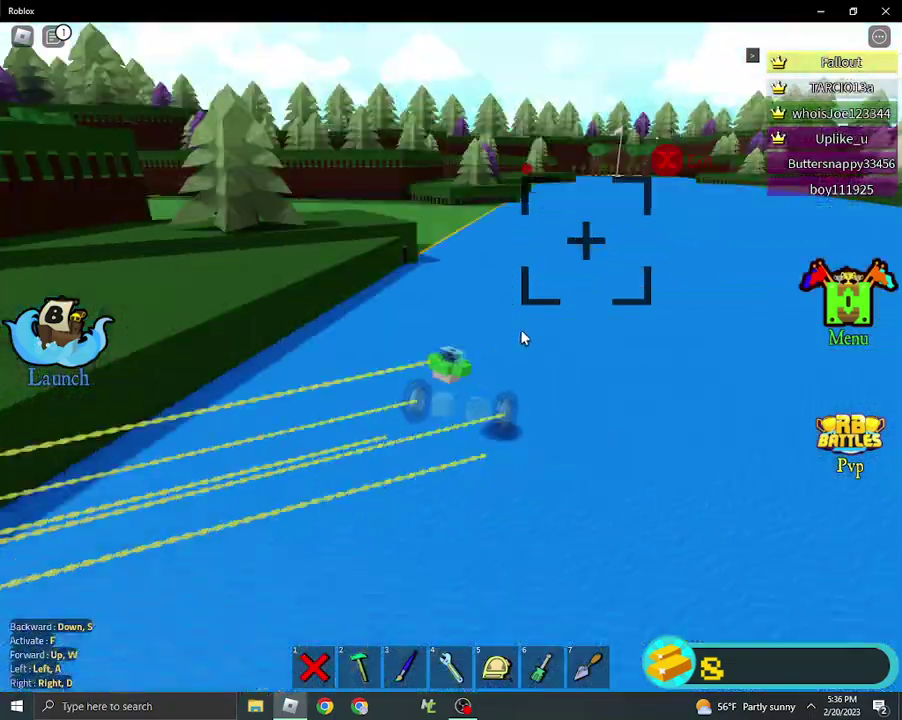
{"action": "key", "text": "w"}
{"action": "key", "text": "w"}
Drive the UFO car onto land toward the fort and back into the water.
{"action": "left_click_drag", "start_coordinate": [552, 360], "coordinate": [732, 390]}
{"action": "key", "text": "w"}
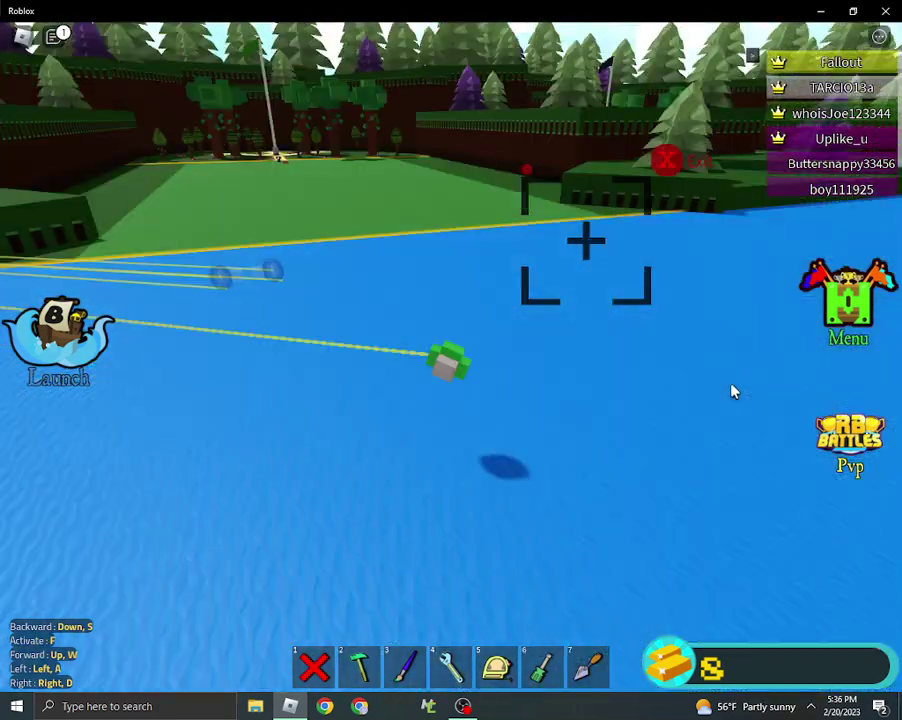
{"action": "key", "text": "w"}
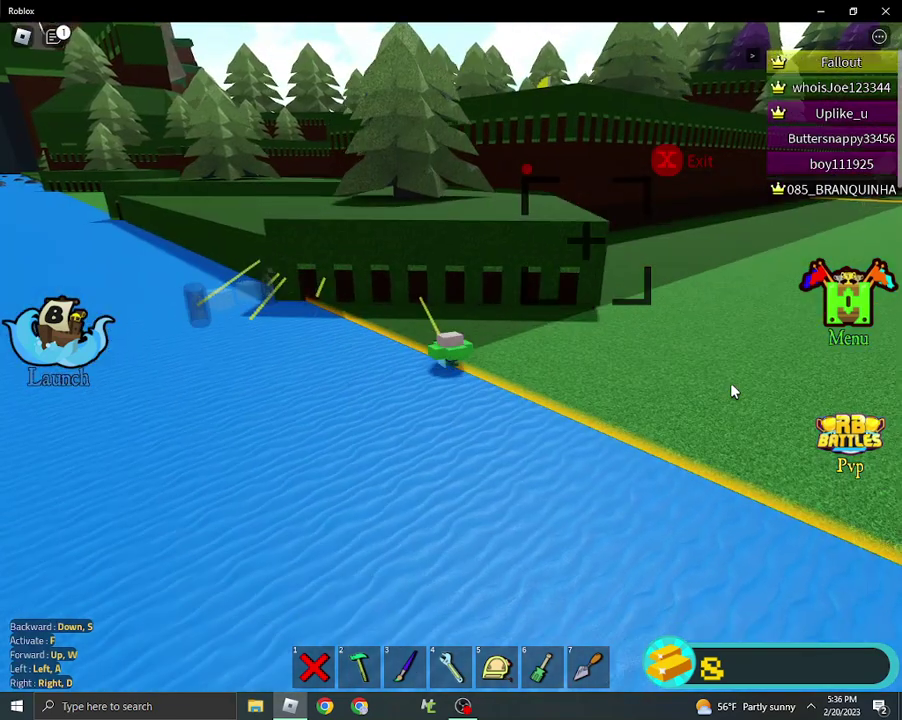
{"action": "key", "text": "w"}
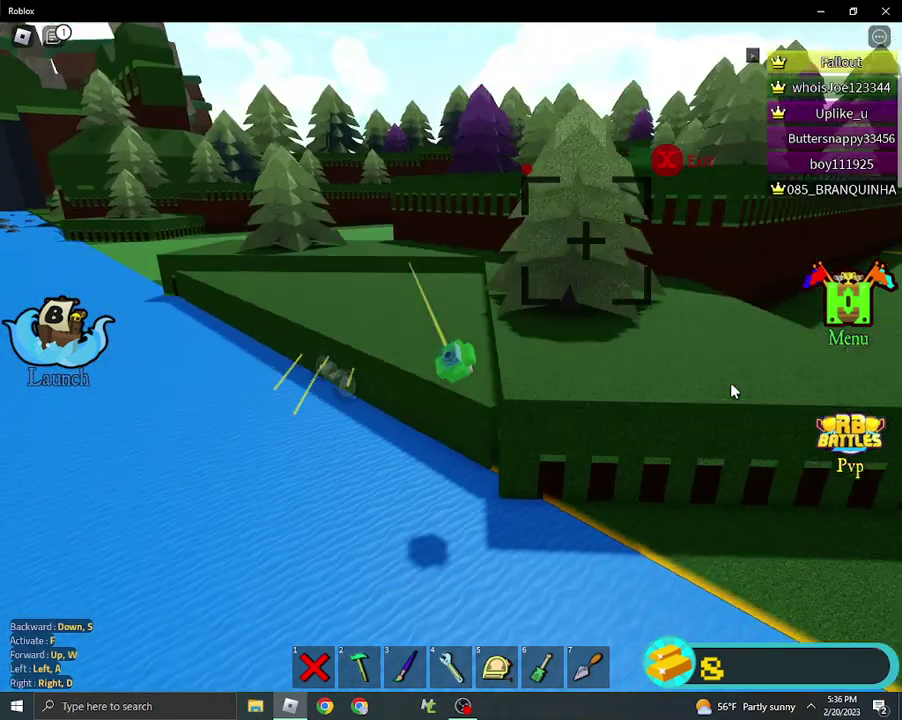
{"action": "key", "text": "w"}
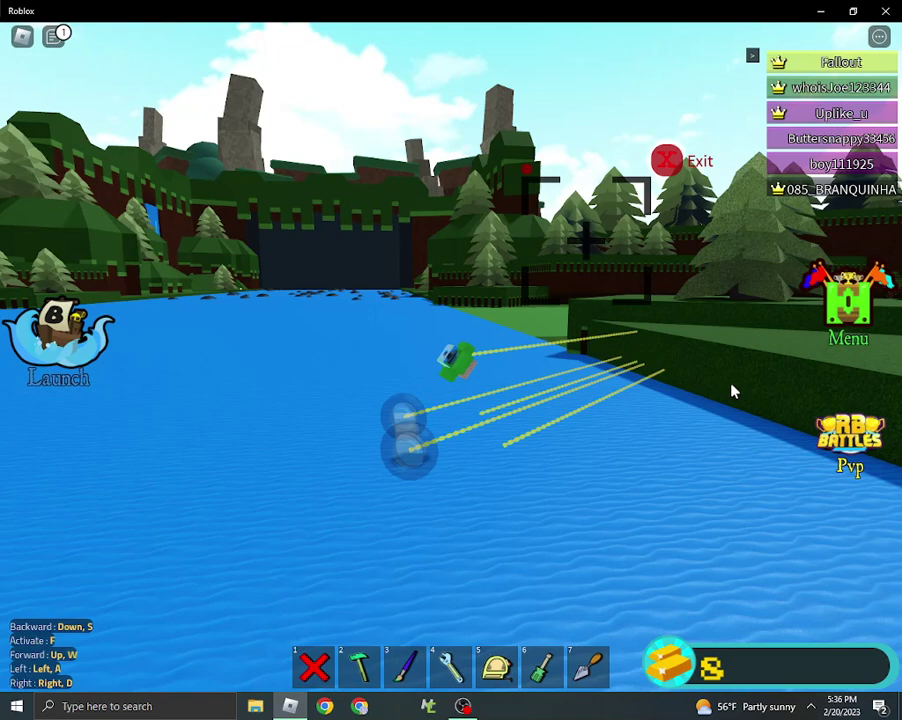
{"action": "left_click_drag", "start_coordinate": [733, 391], "coordinate": [303, 343]}
{"action": "key", "text": "w"}
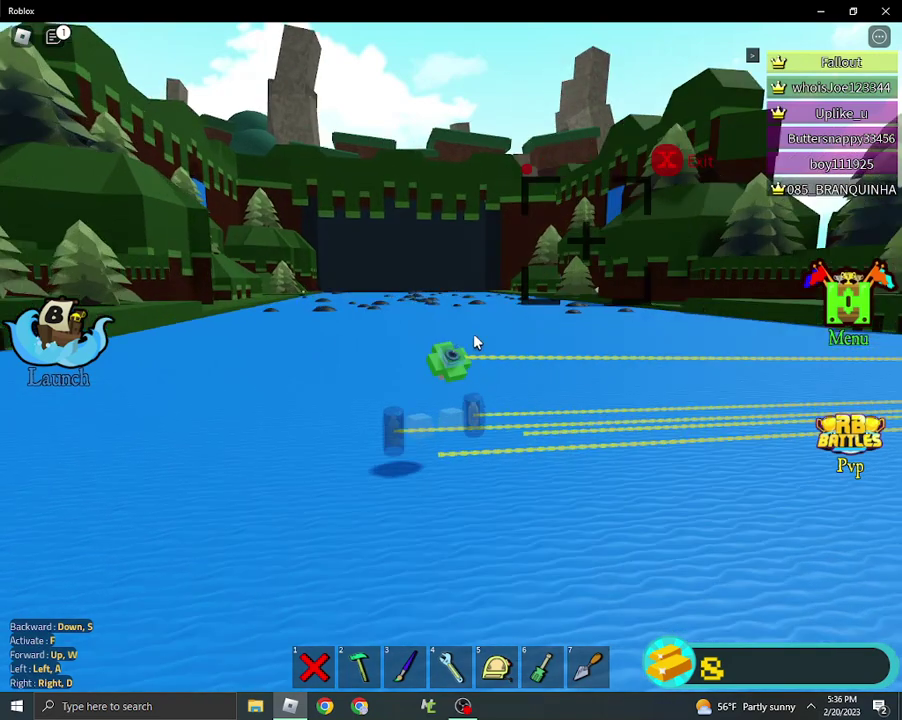
Steer across the water past the rock islands toward the mushroom village.
{"action": "key", "text": "w"}
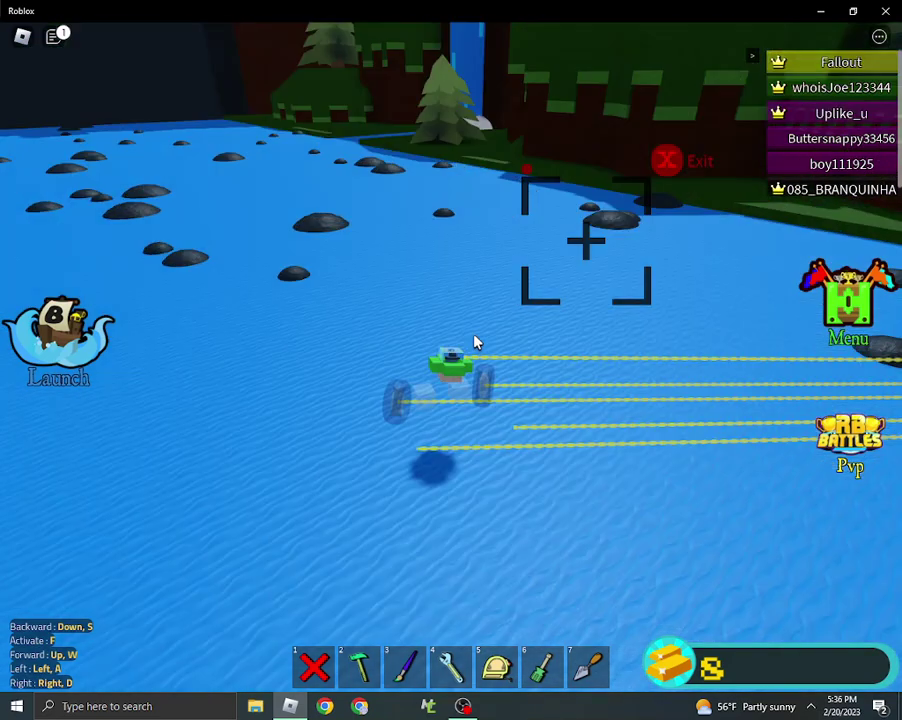
{"action": "key", "text": "w"}
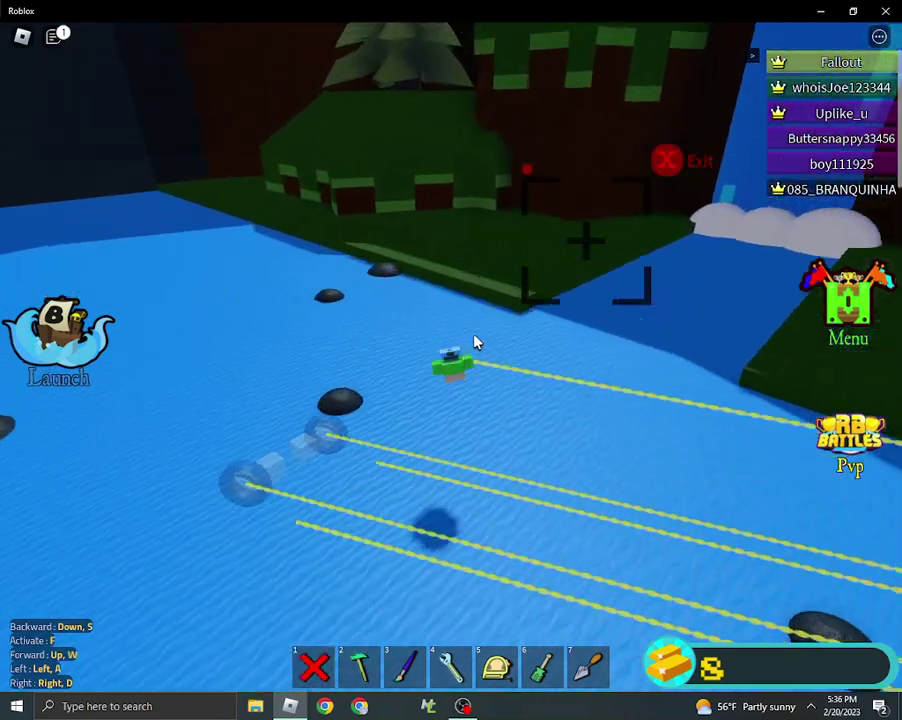
{"action": "key", "text": "w"}
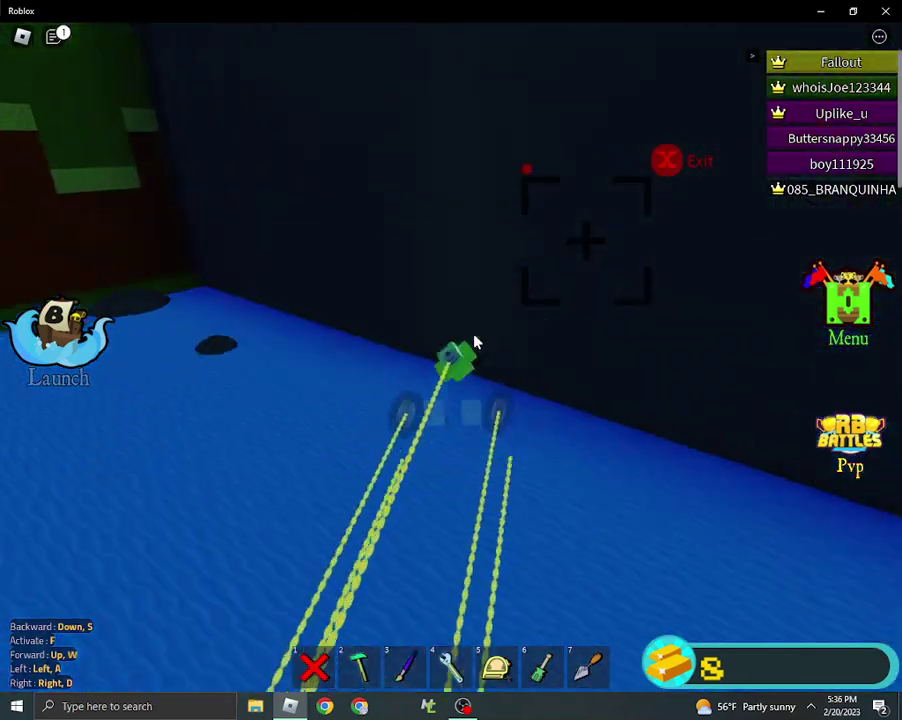
{"action": "key", "text": "w"}
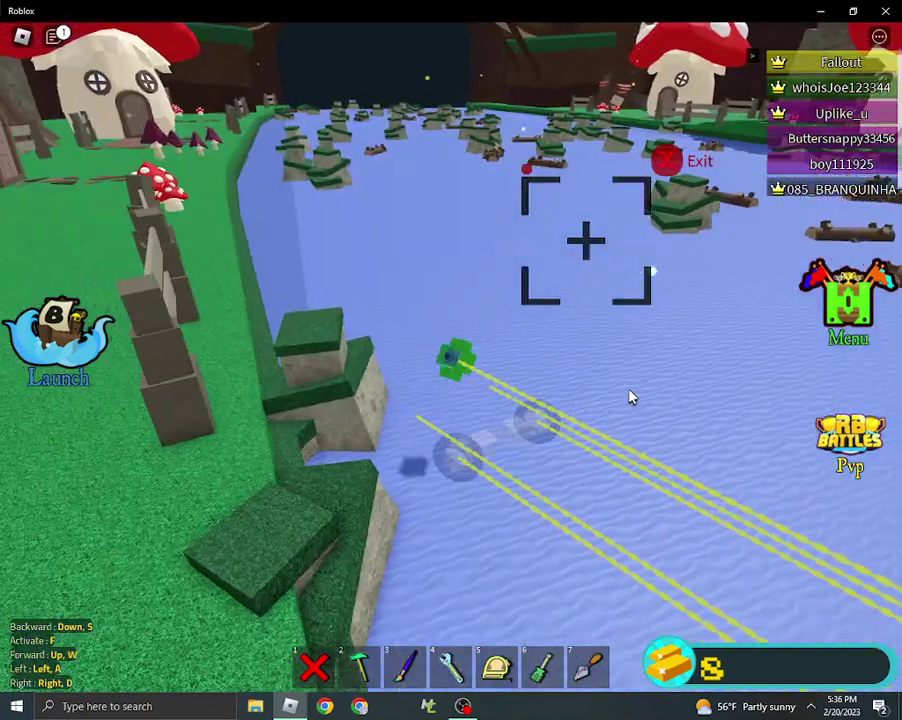
{"action": "key", "text": "w"}
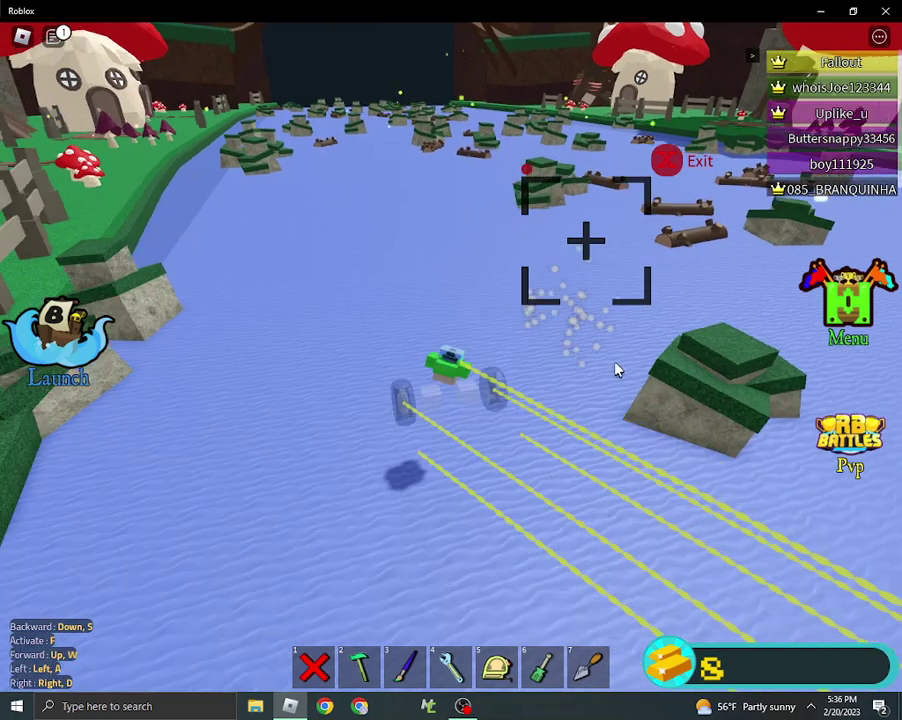
{"action": "key", "text": "w"}
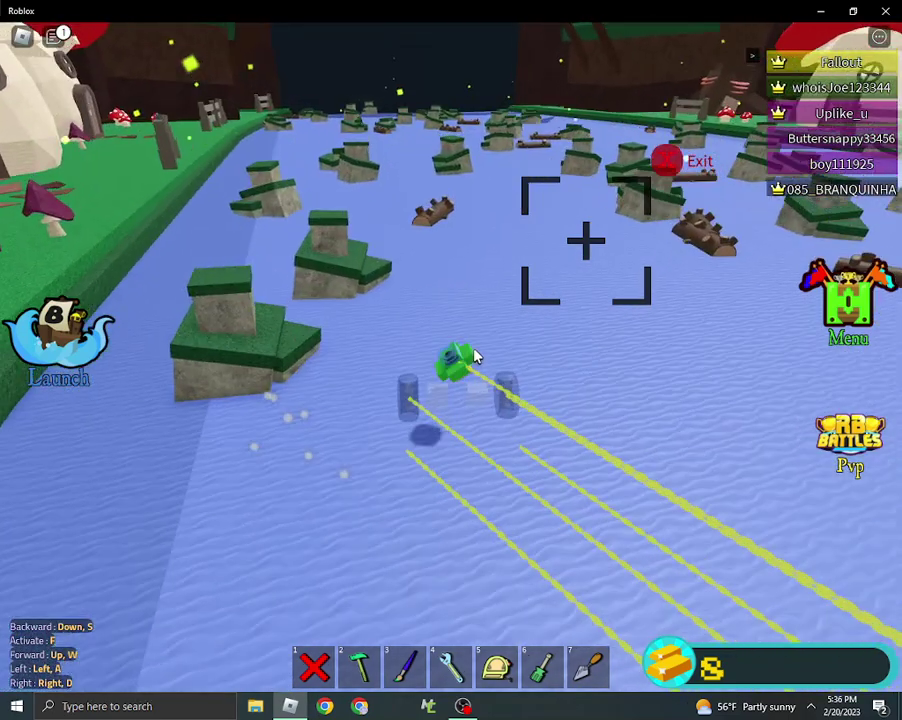
{"action": "scroll", "coordinate": [468, 324], "scroll_direction": "up", "scroll_amount": 5}
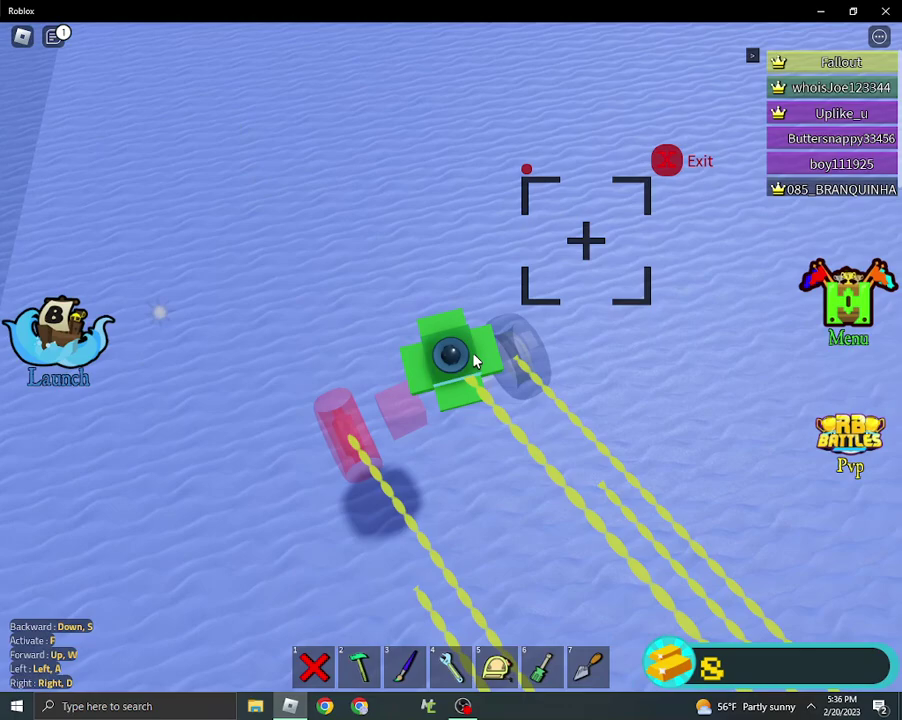
{"action": "key", "text": "w"}
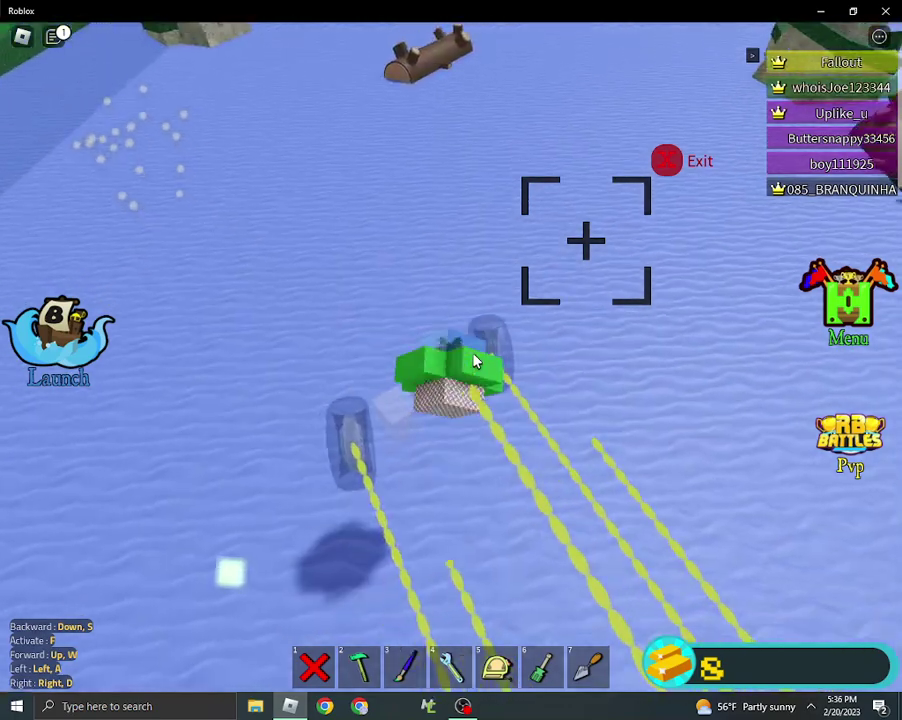
{"action": "key", "text": "w"}
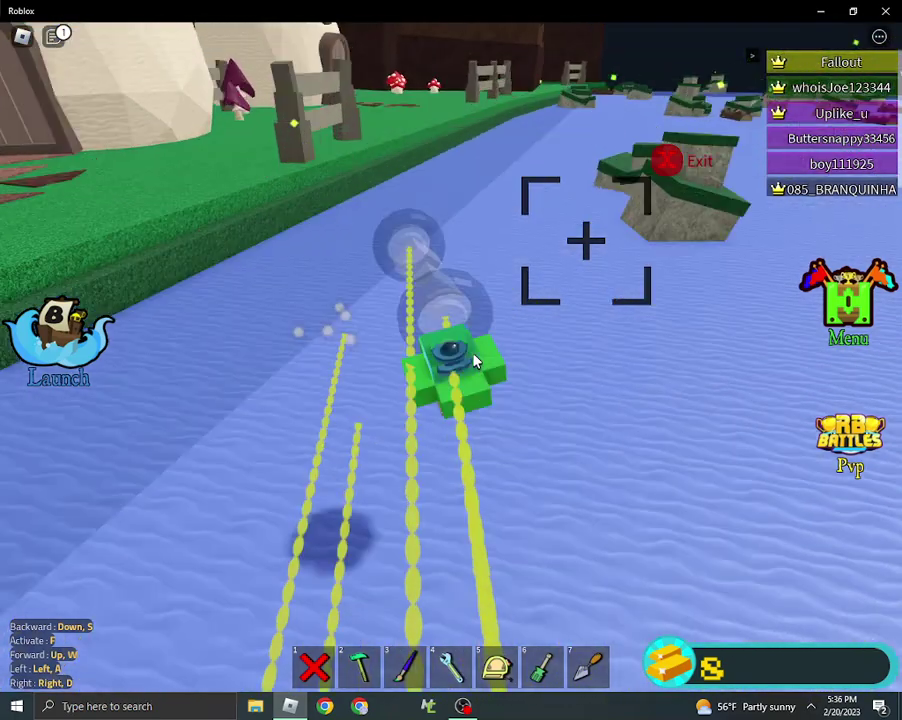
{"action": "key", "text": "w"}
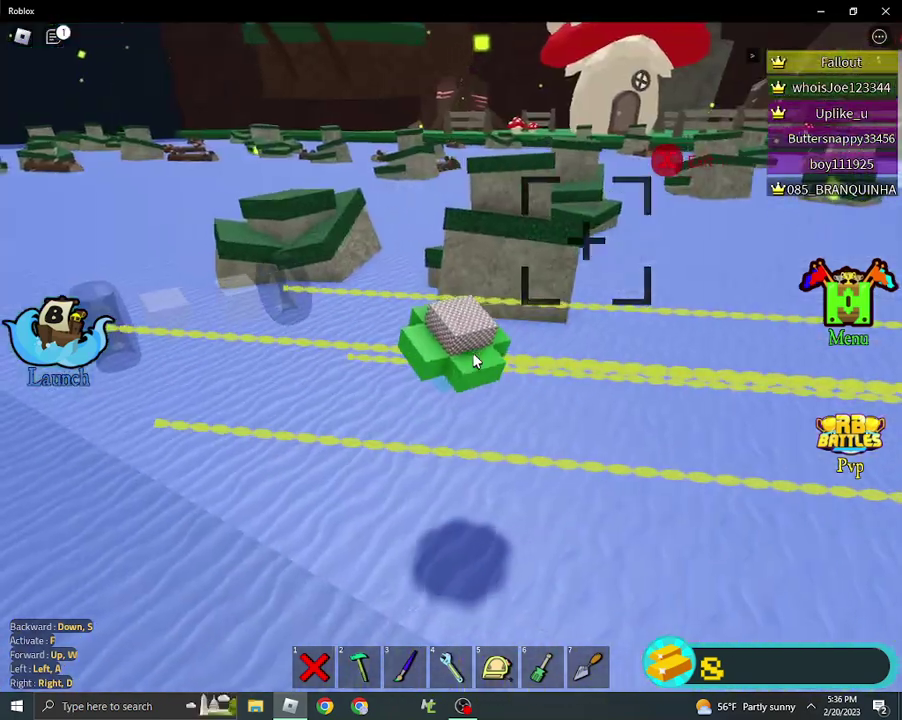
{"action": "key", "text": "w"}
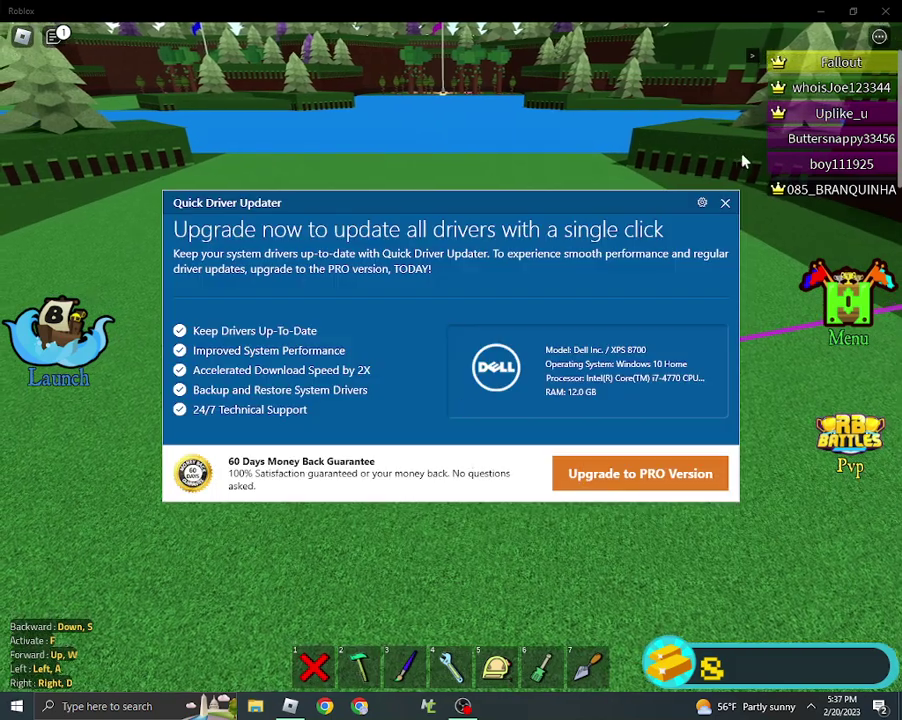
Dismiss the Quick Driver Updater advert and level the camera to show sky and trees.
{"action": "left_click", "coordinate": [725, 202]}
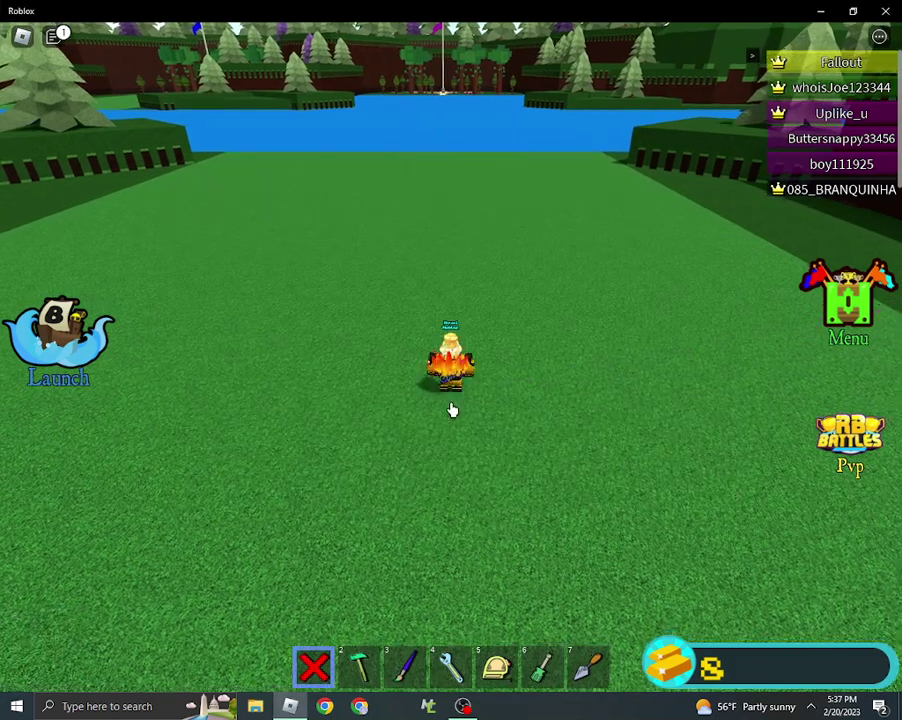
{"action": "scroll", "coordinate": [452, 410], "scroll_direction": "up", "scroll_amount": 5}
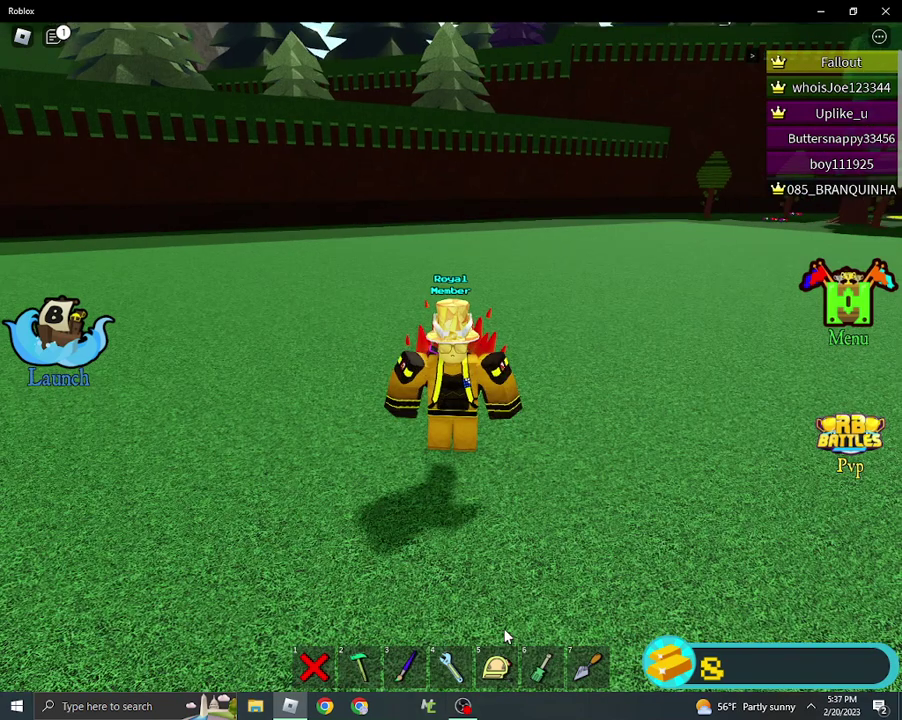
{"action": "left_click_drag", "start_coordinate": [500, 637], "coordinate": [556, 392]}
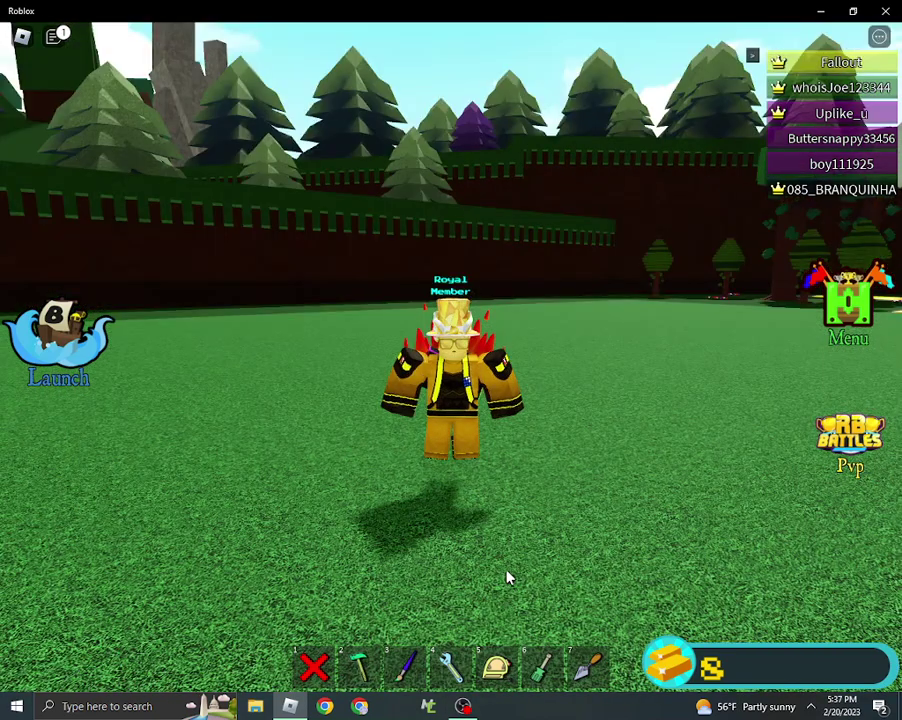